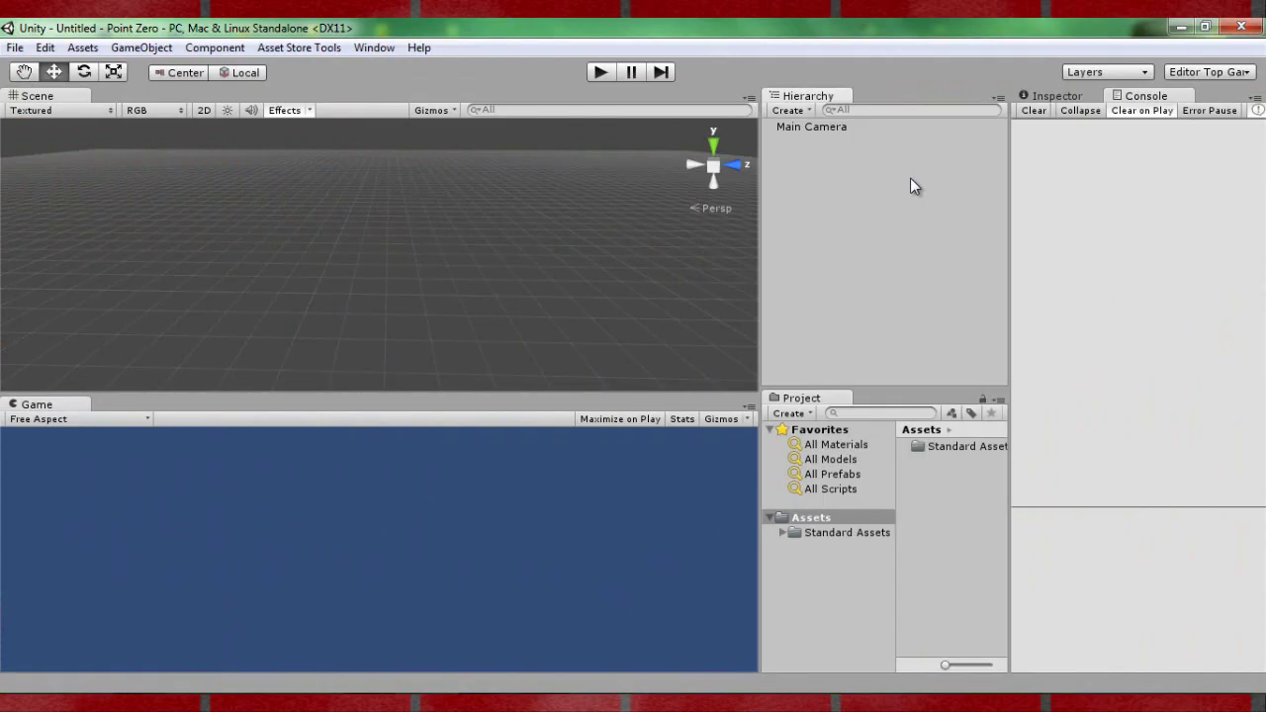
Widen the Project panel until 'Standard Assets' shows in full, then select the Assets folder
{"action": "left_click", "coordinate": [920, 586]}
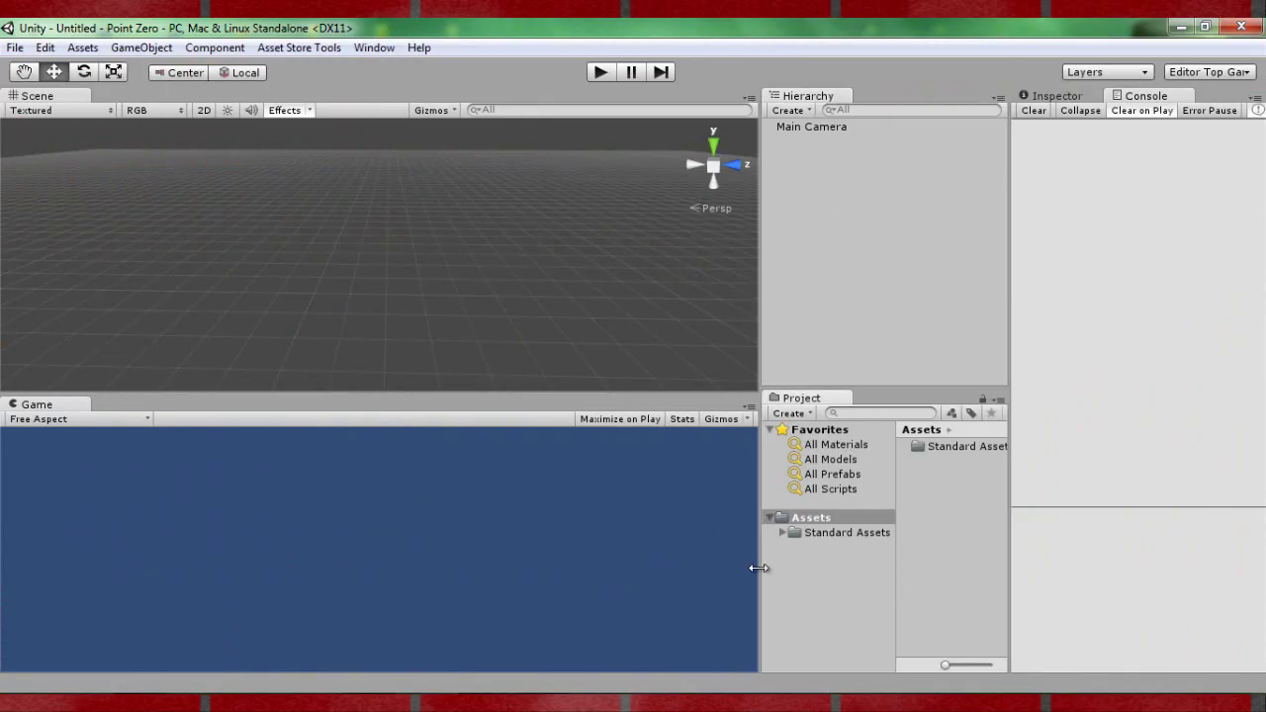
{"action": "left_click_drag", "start_coordinate": [762, 566], "coordinate": [736, 567]}
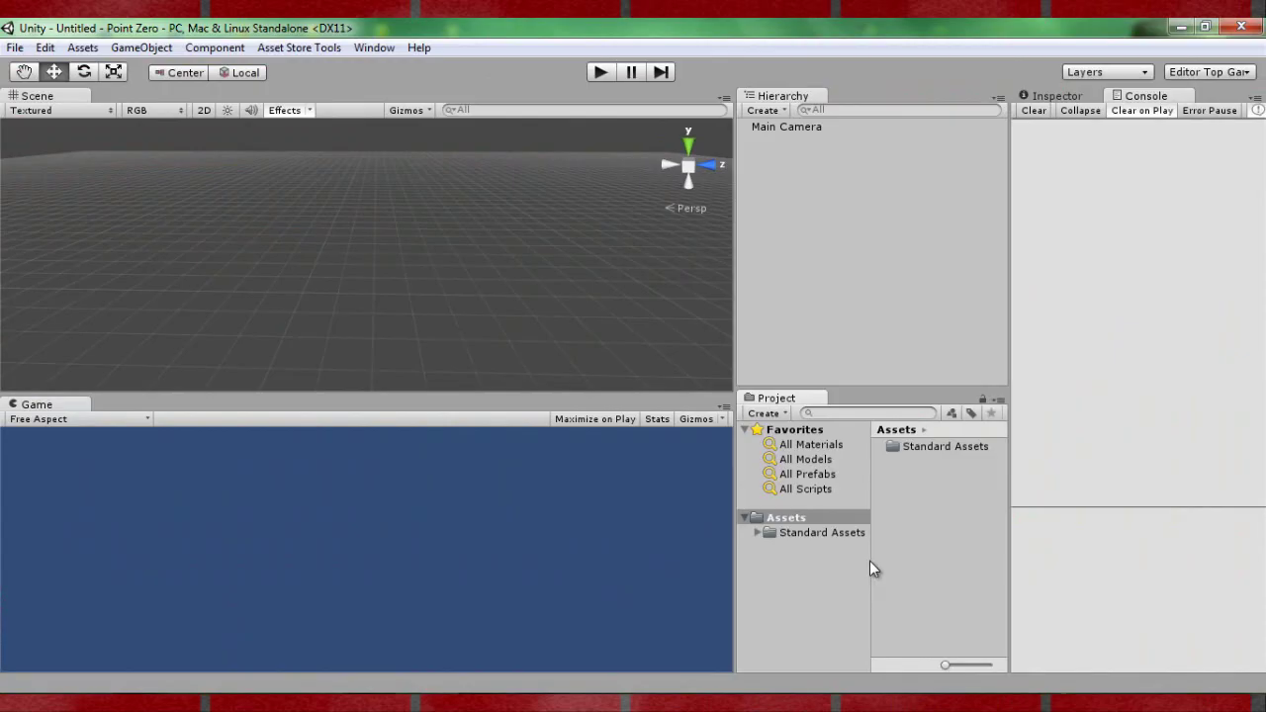
{"action": "mouse_move", "coordinate": [869, 560]}
{"action": "left_mouse_down"}
{"action": "mouse_move", "coordinate": [893, 566]}
{"action": "mouse_move", "coordinate": [877, 555]}
{"action": "left_mouse_up"}
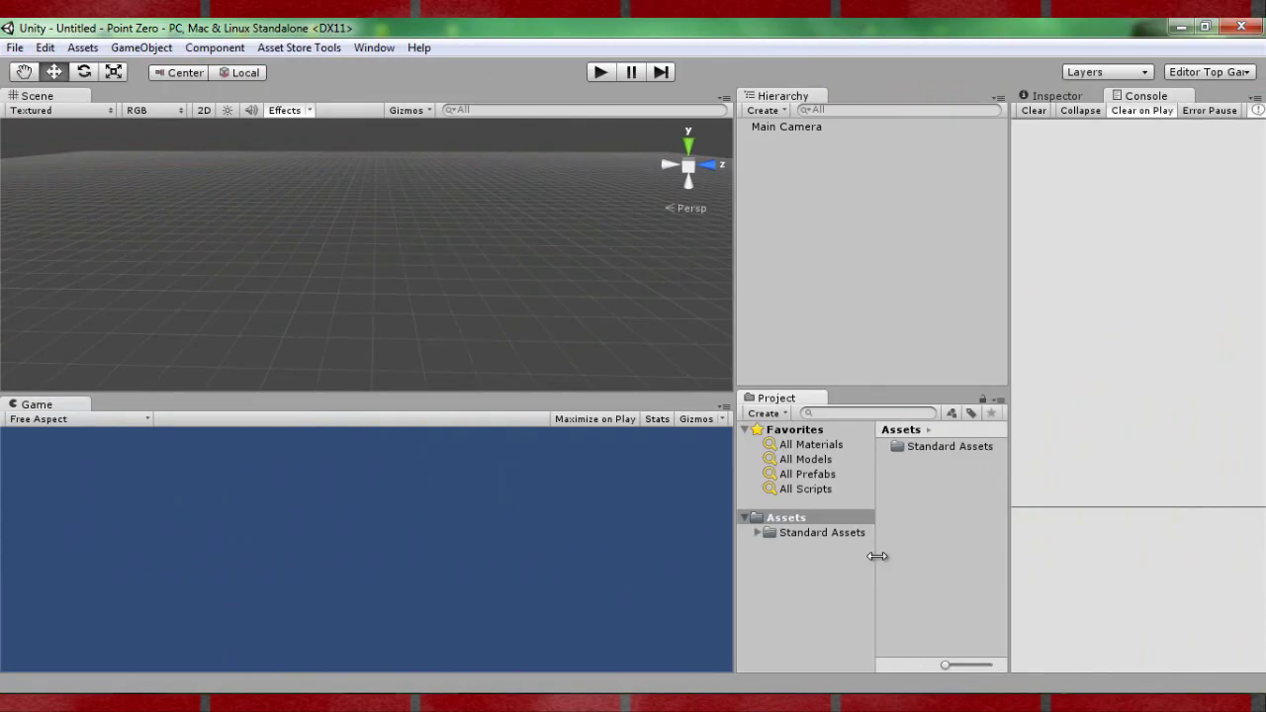
{"action": "left_click", "coordinate": [835, 554]}
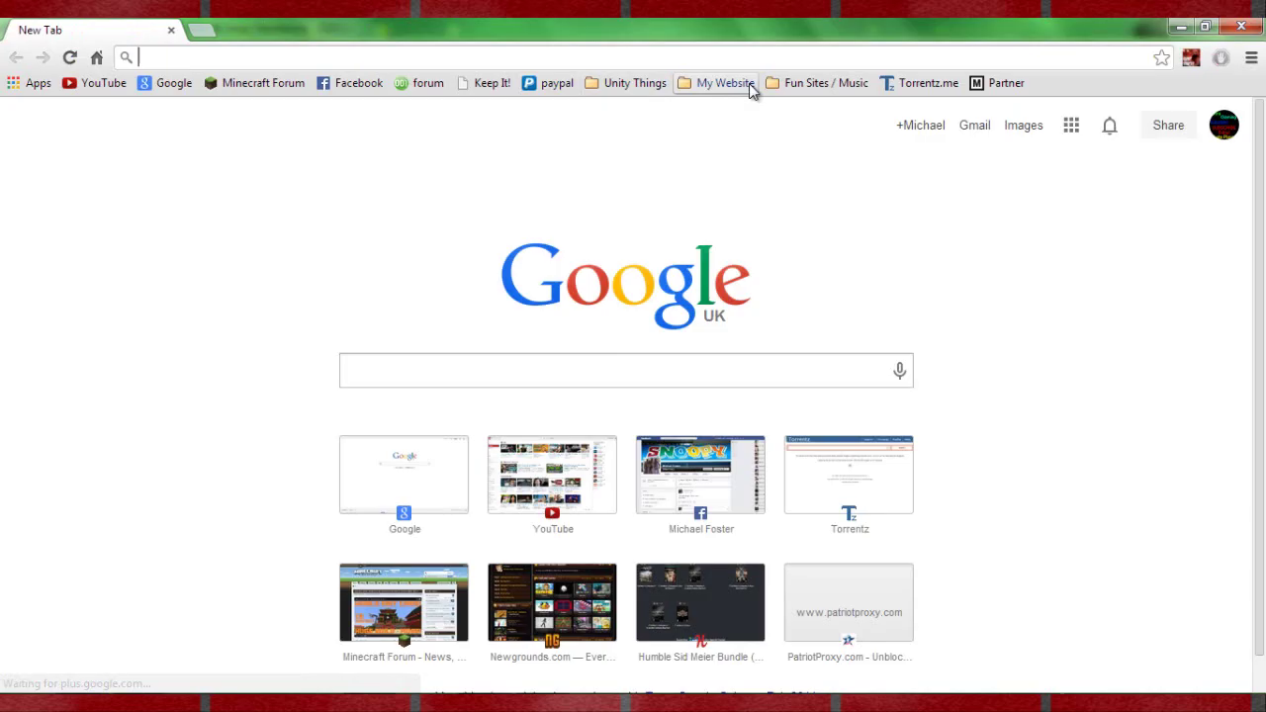
Search Google for 'armed unity' and open the ArmedUnity site from the results
{"action": "left_click", "coordinate": [750, 89]}
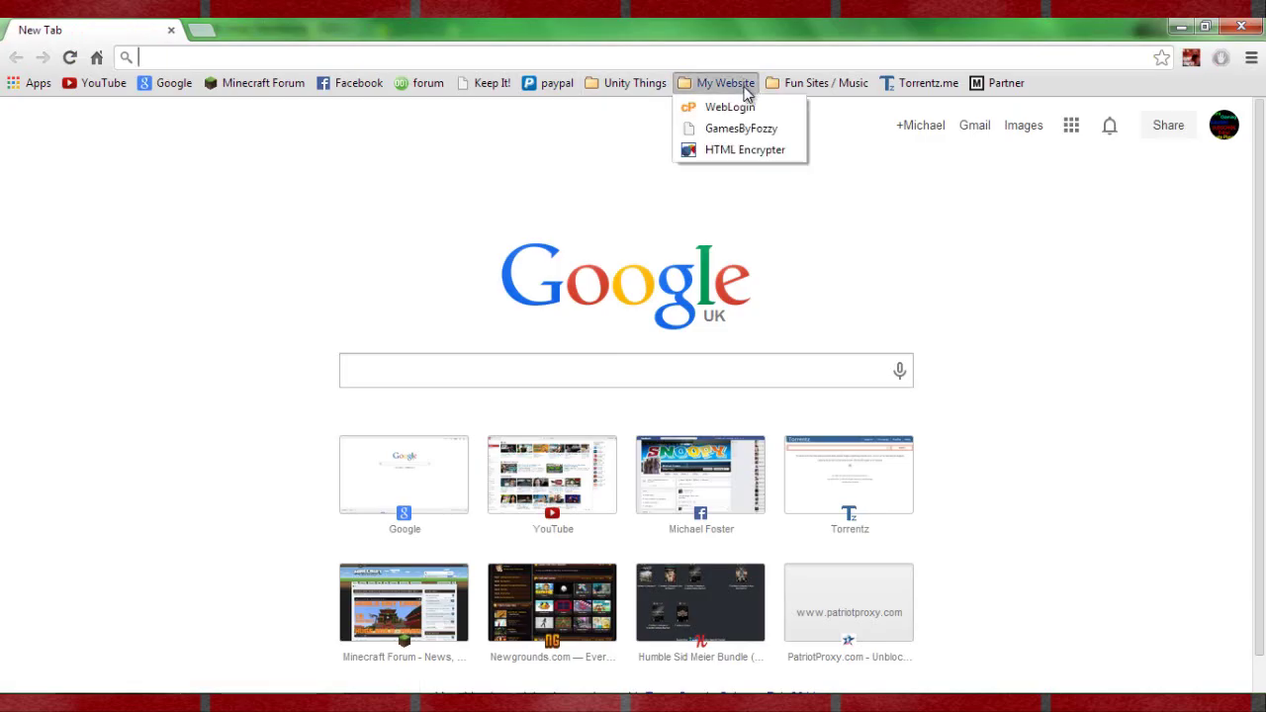
{"action": "left_click", "coordinate": [396, 50]}
{"action": "type", "text": "g"}
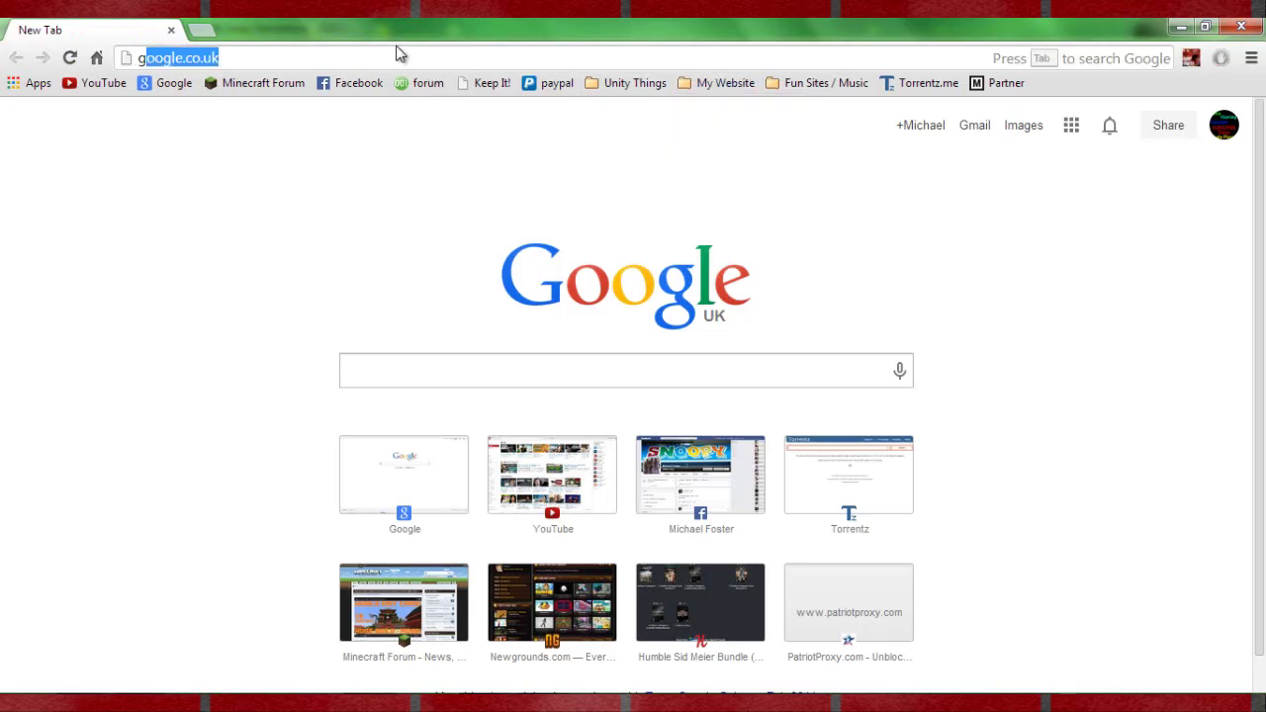
{"action": "type", "text": "oo"}
{"action": "key", "text": "Return"}
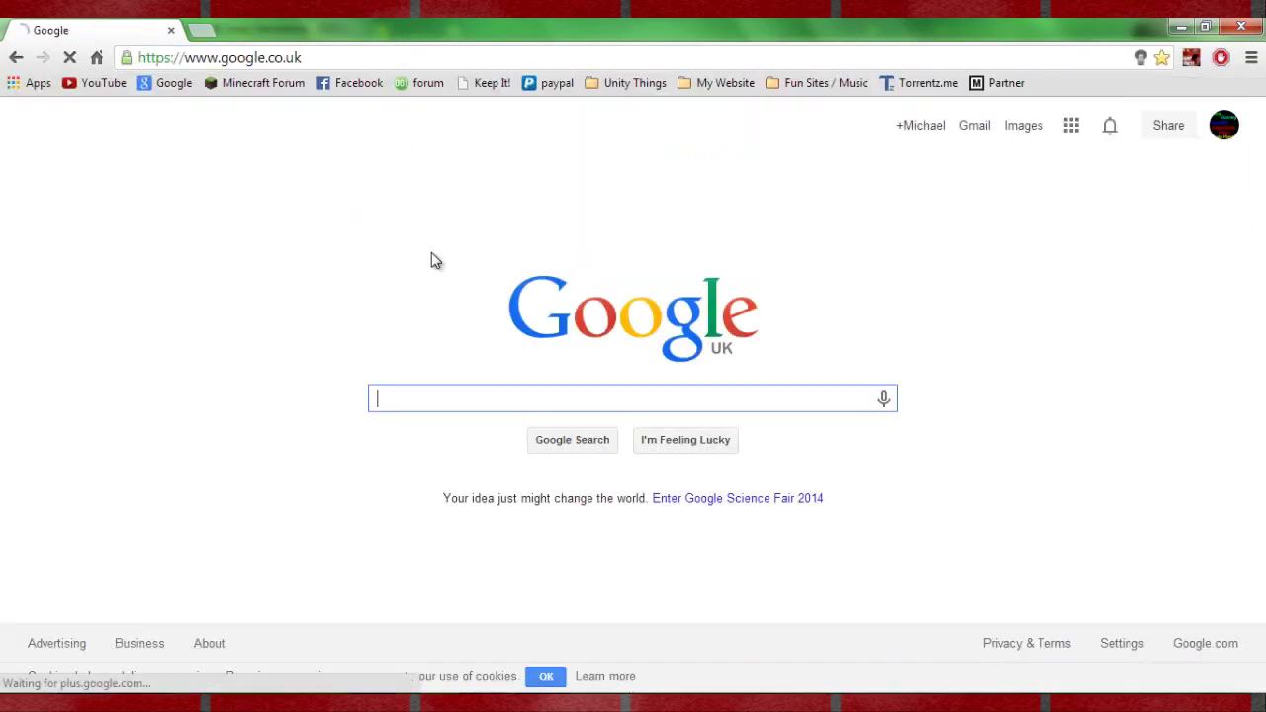
{"action": "type", "text": "armed "}
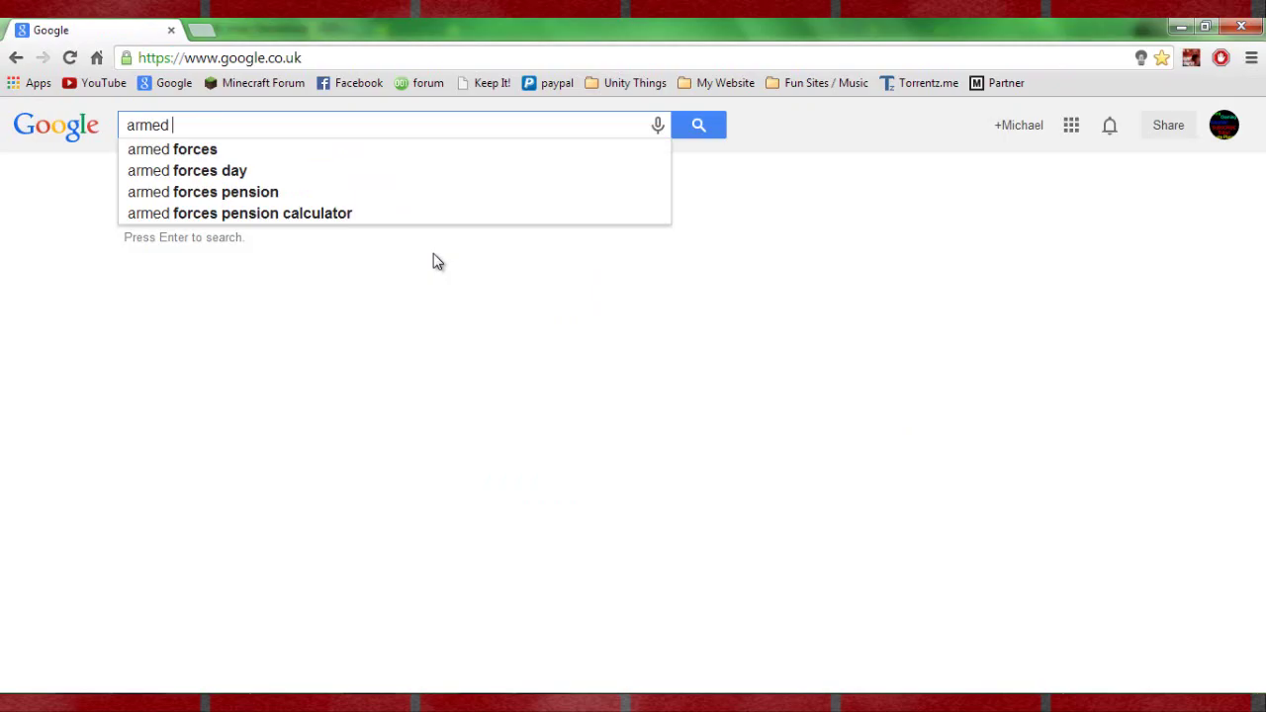
{"action": "type", "text": "unity"}
{"action": "key", "text": "Return"}
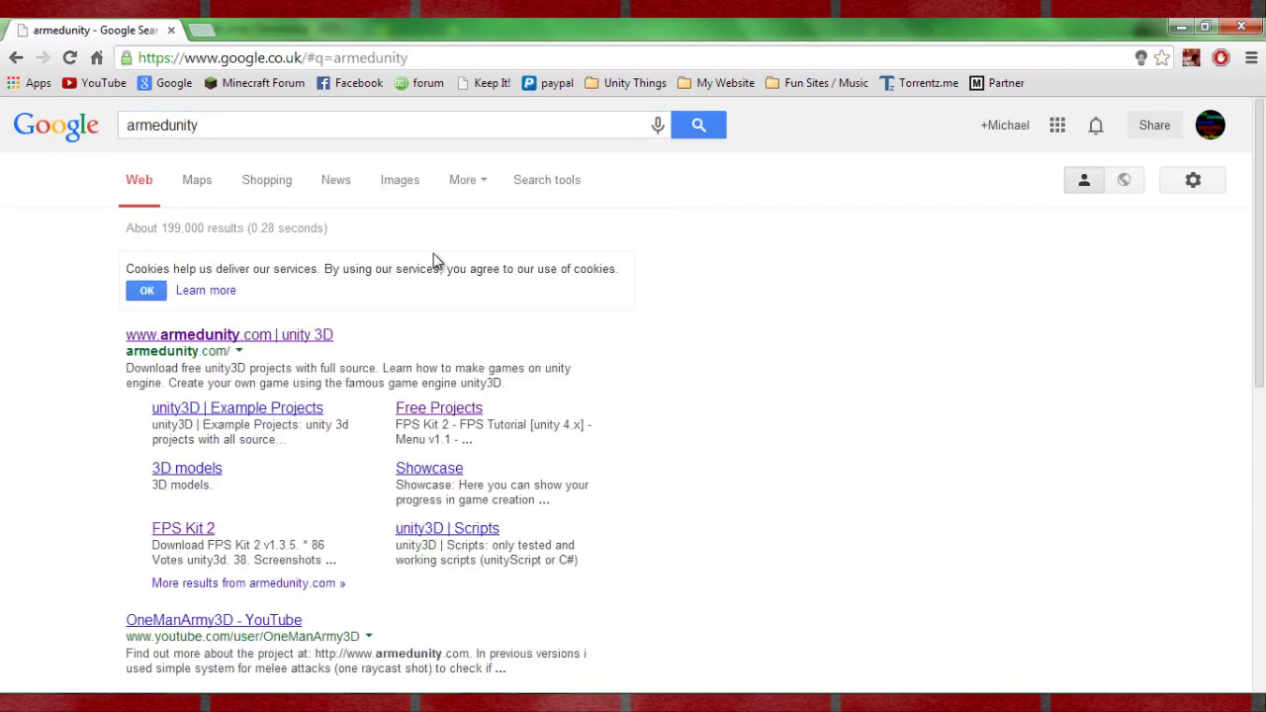
{"action": "left_click", "coordinate": [206, 334]}
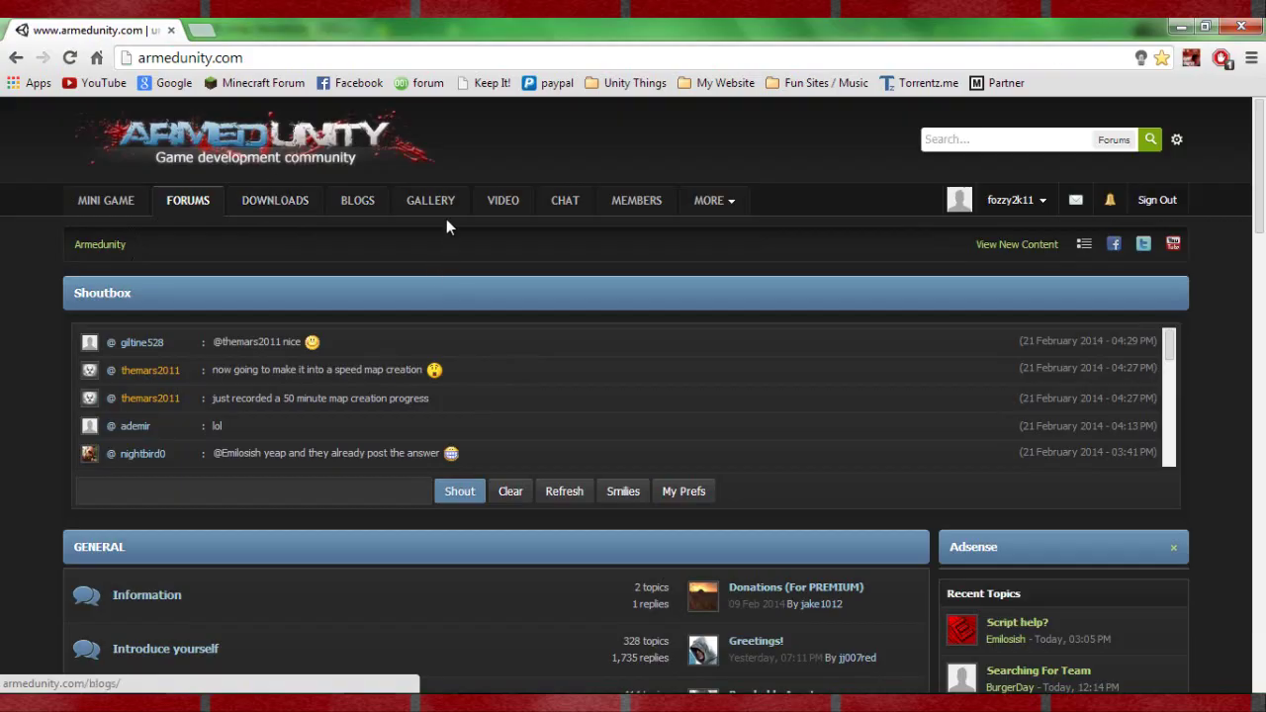
Open DOWNLOADS > Free Assets on ArmedUnity and scroll through the listed packages
{"action": "left_click", "coordinate": [277, 204]}
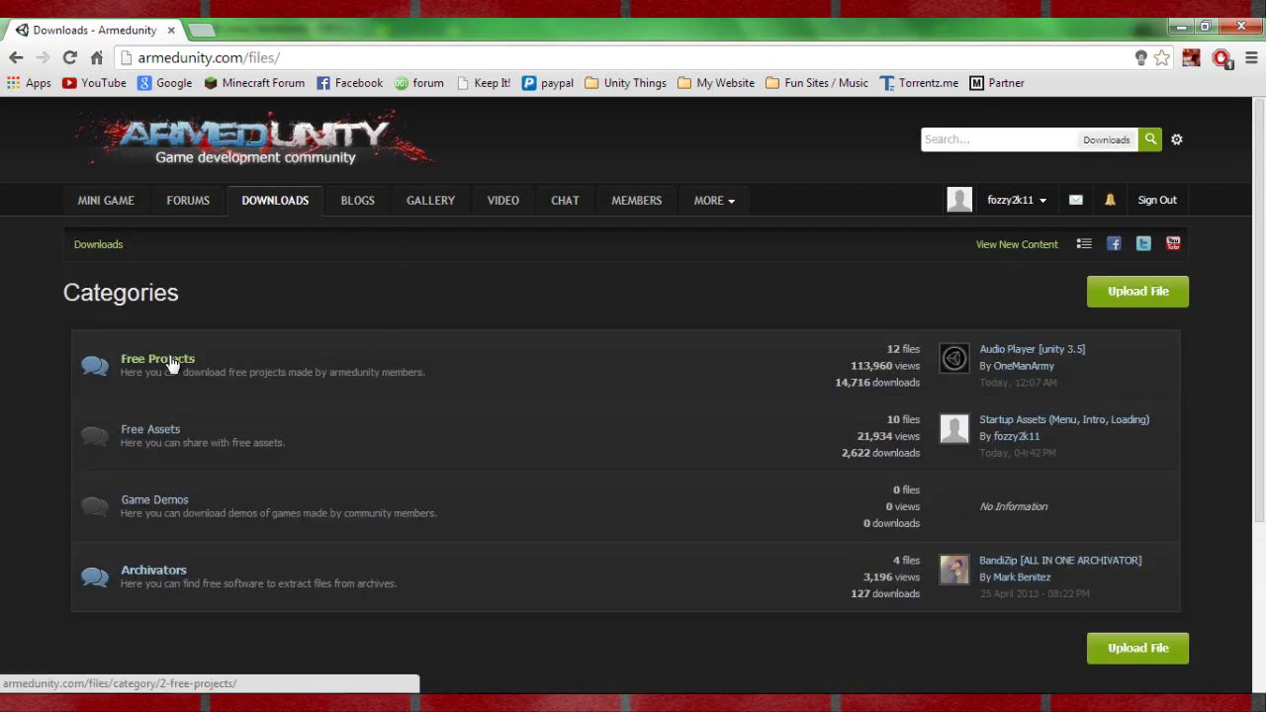
{"action": "left_click", "coordinate": [149, 432]}
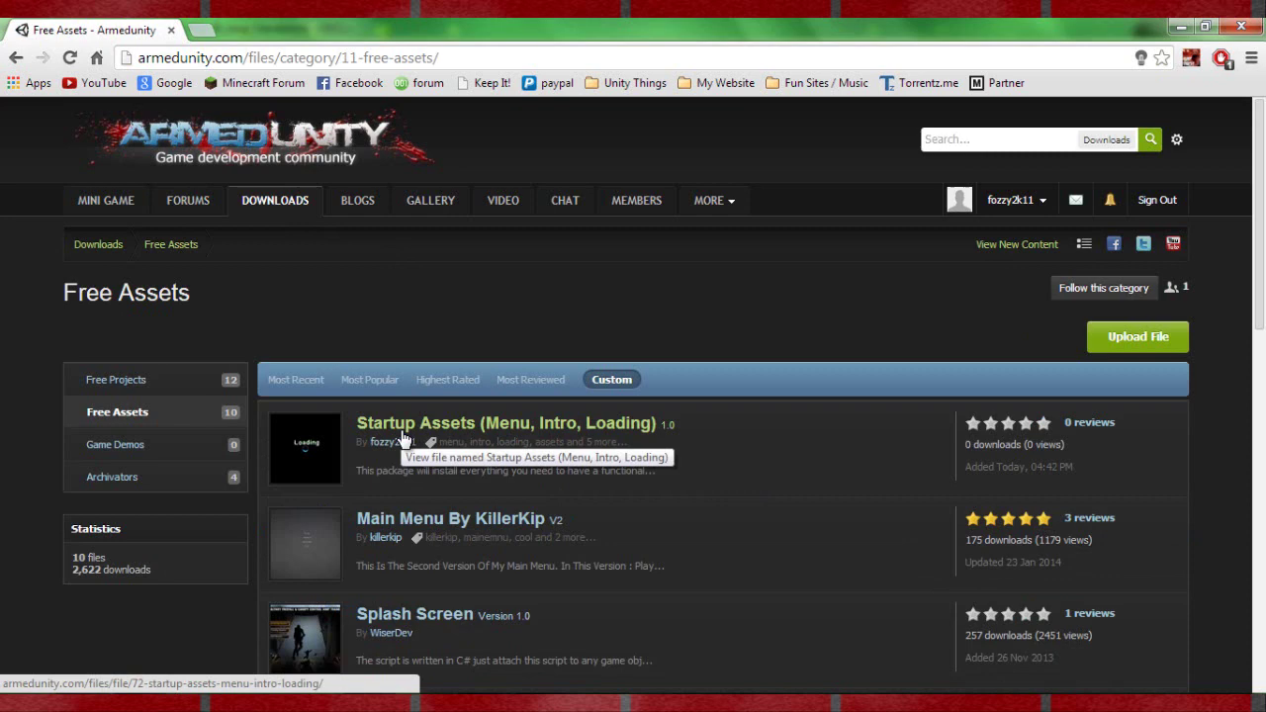
{"action": "scroll", "coordinate": [405, 445], "scroll_direction": "down", "scroll_amount": 1}
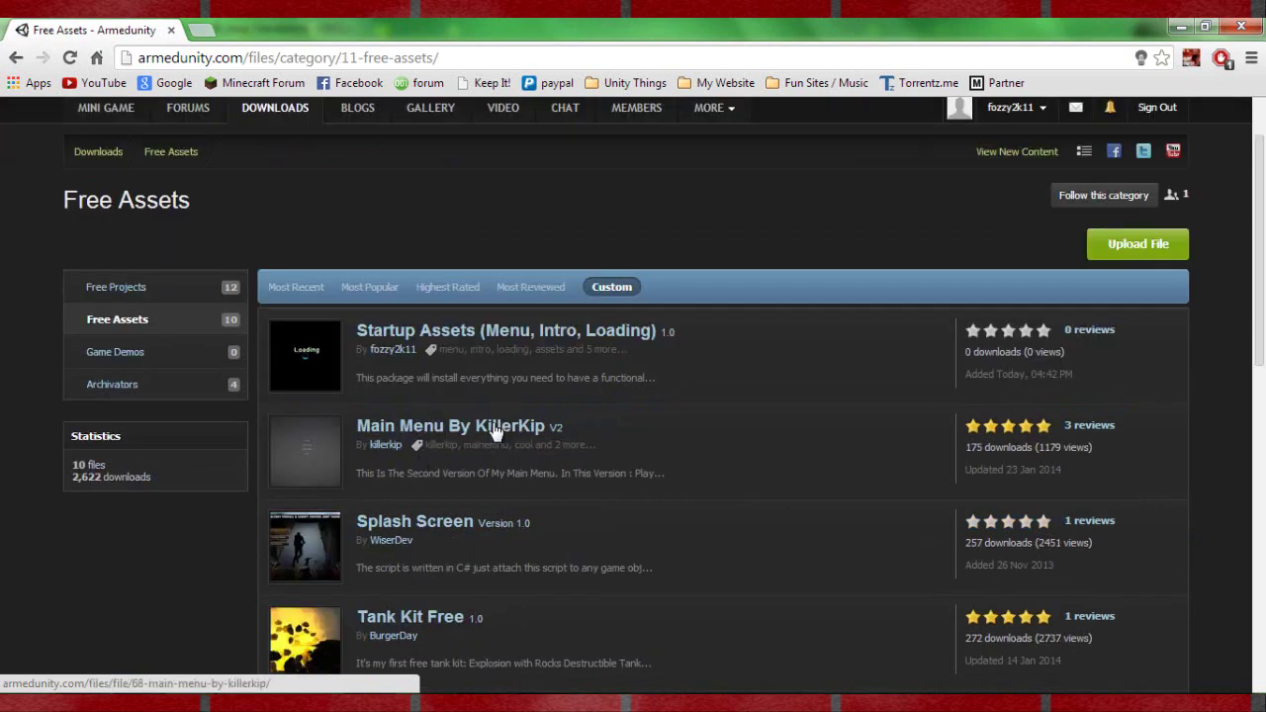
{"action": "scroll", "coordinate": [666, 410], "scroll_direction": "down", "scroll_amount": 2}
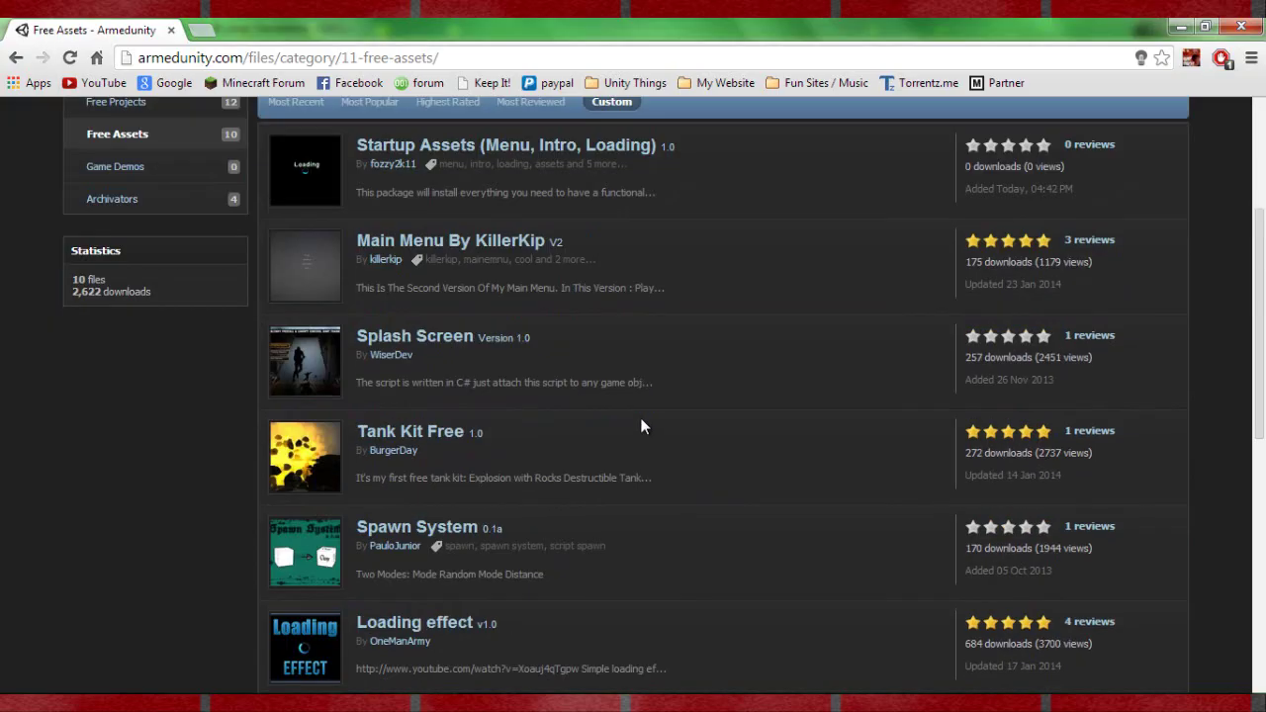
{"action": "scroll", "coordinate": [641, 425], "scroll_direction": "down", "scroll_amount": 3}
{"action": "scroll", "coordinate": [642, 423], "scroll_direction": "down", "scroll_amount": 3}
{"action": "scroll", "coordinate": [642, 424], "scroll_direction": "down", "scroll_amount": 2}
{"action": "scroll", "coordinate": [642, 423], "scroll_direction": "up", "scroll_amount": 3}
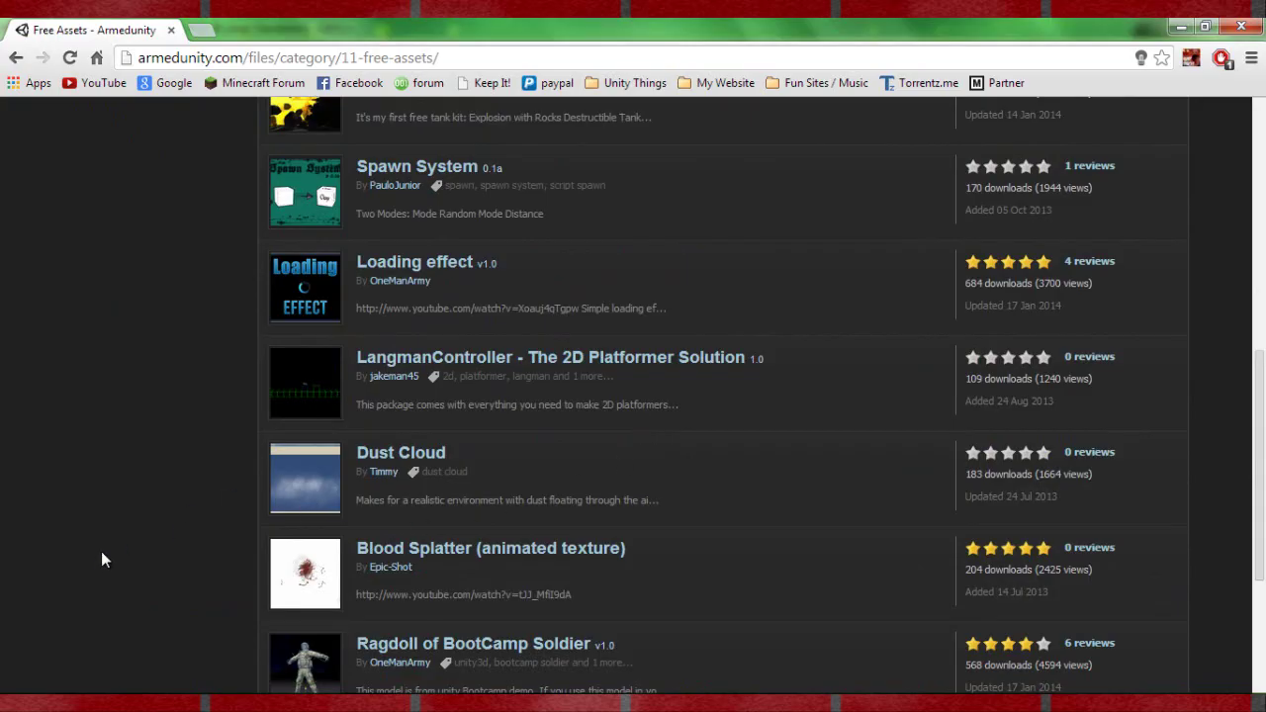
{"action": "scroll", "coordinate": [101, 551], "scroll_direction": "down", "scroll_amount": 2}
{"action": "scroll", "coordinate": [101, 551], "scroll_direction": "up", "scroll_amount": 2}
{"action": "scroll", "coordinate": [101, 551], "scroll_direction": "up", "scroll_amount": 3}
{"action": "scroll", "coordinate": [101, 550], "scroll_direction": "up", "scroll_amount": 1}
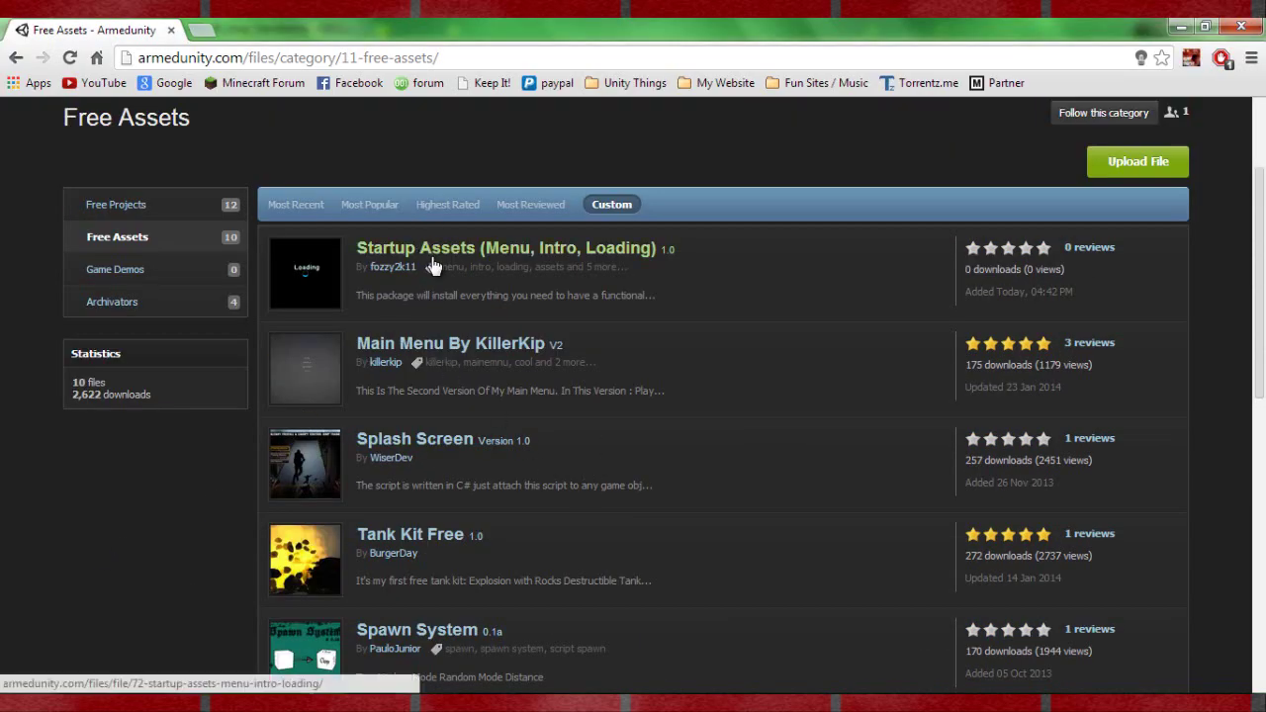
Open the Startup Assets (Menu, Intro, Loading) page, read it through, and highlight the LEGAL NOTES
{"action": "left_click", "coordinate": [636, 248]}
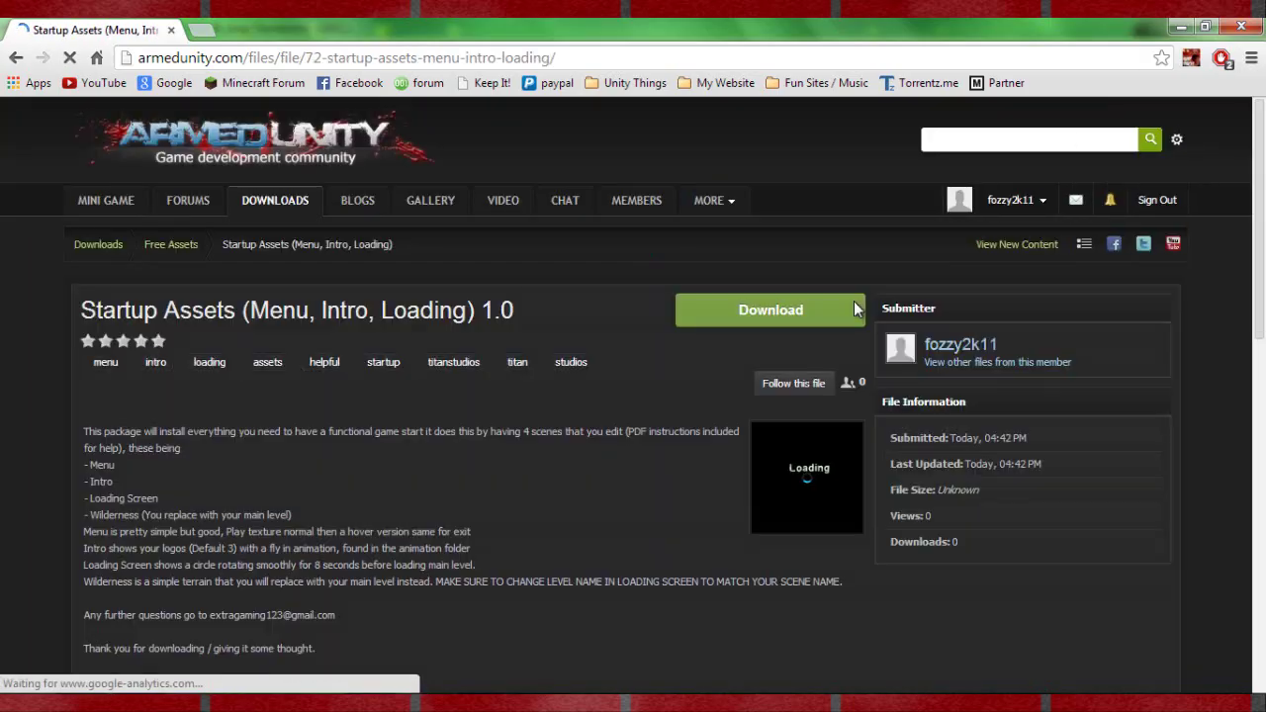
{"action": "scroll", "coordinate": [693, 351], "scroll_direction": "down", "scroll_amount": 2}
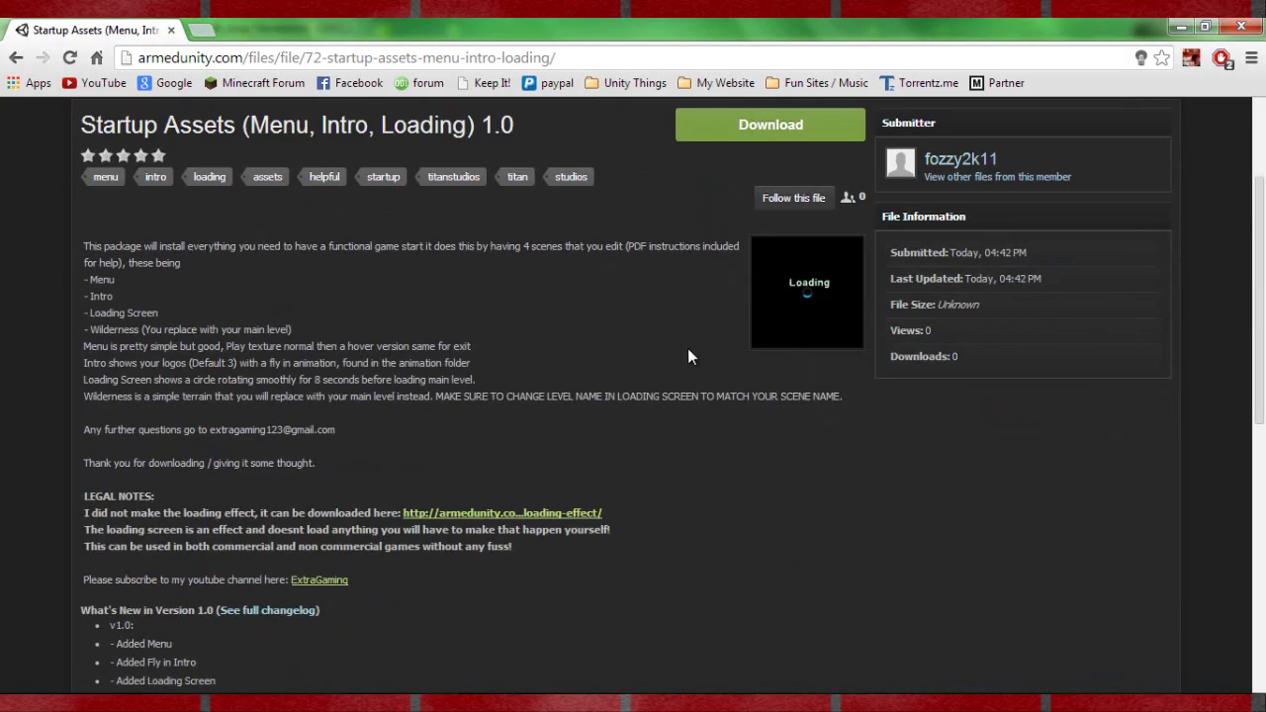
{"action": "scroll", "coordinate": [687, 348], "scroll_direction": "down", "scroll_amount": 3}
{"action": "scroll", "coordinate": [510, 580], "scroll_direction": "up", "scroll_amount": 3}
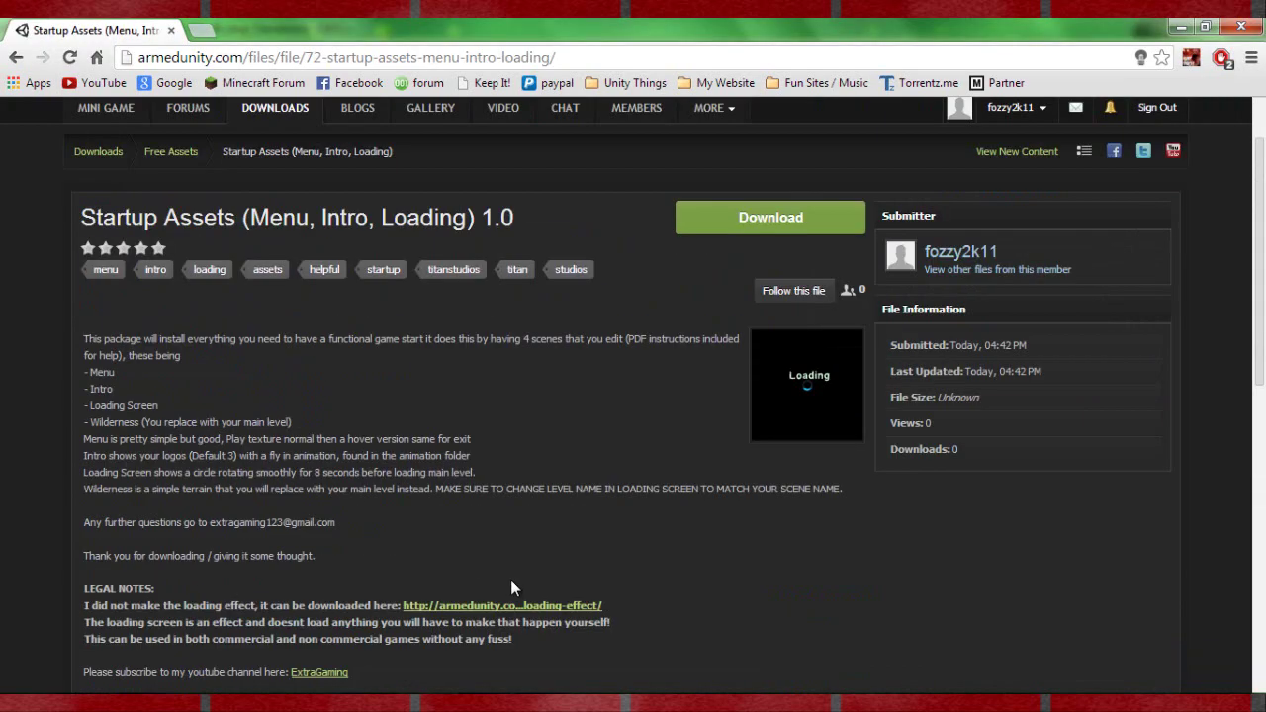
{"action": "scroll", "coordinate": [611, 396], "scroll_direction": "down", "scroll_amount": 1}
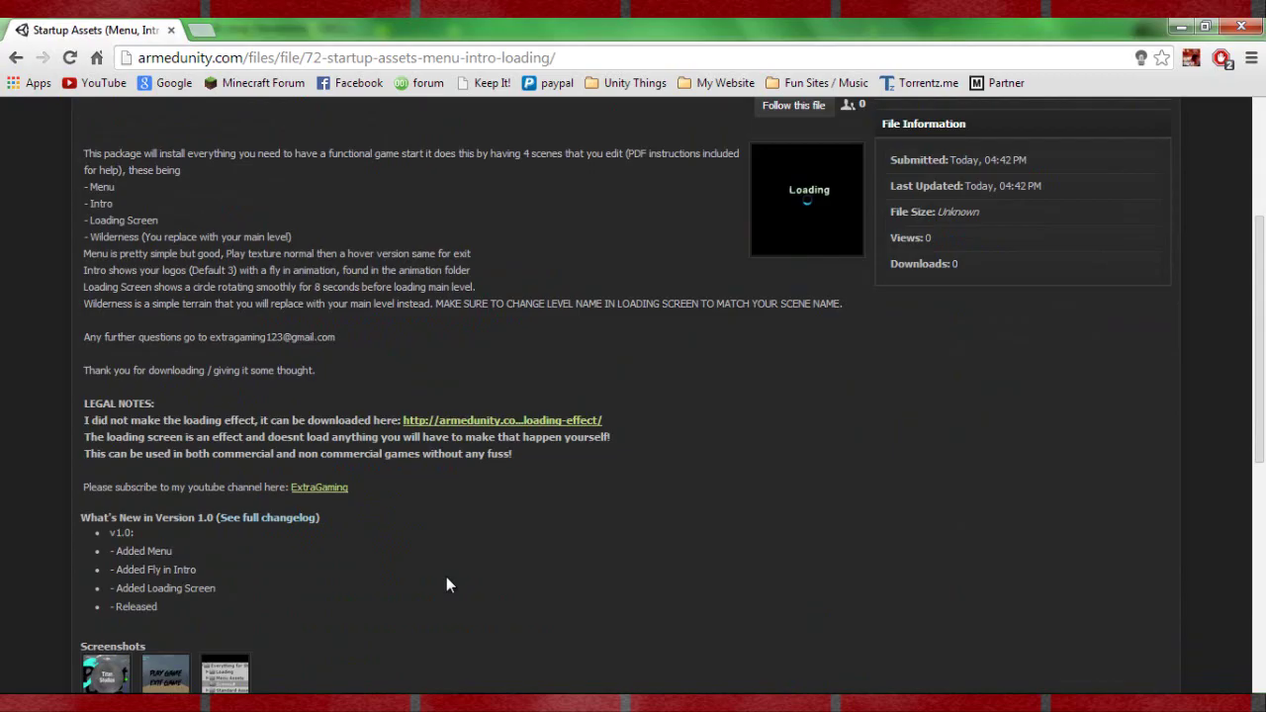
{"action": "scroll", "coordinate": [281, 532], "scroll_direction": "down", "scroll_amount": 1}
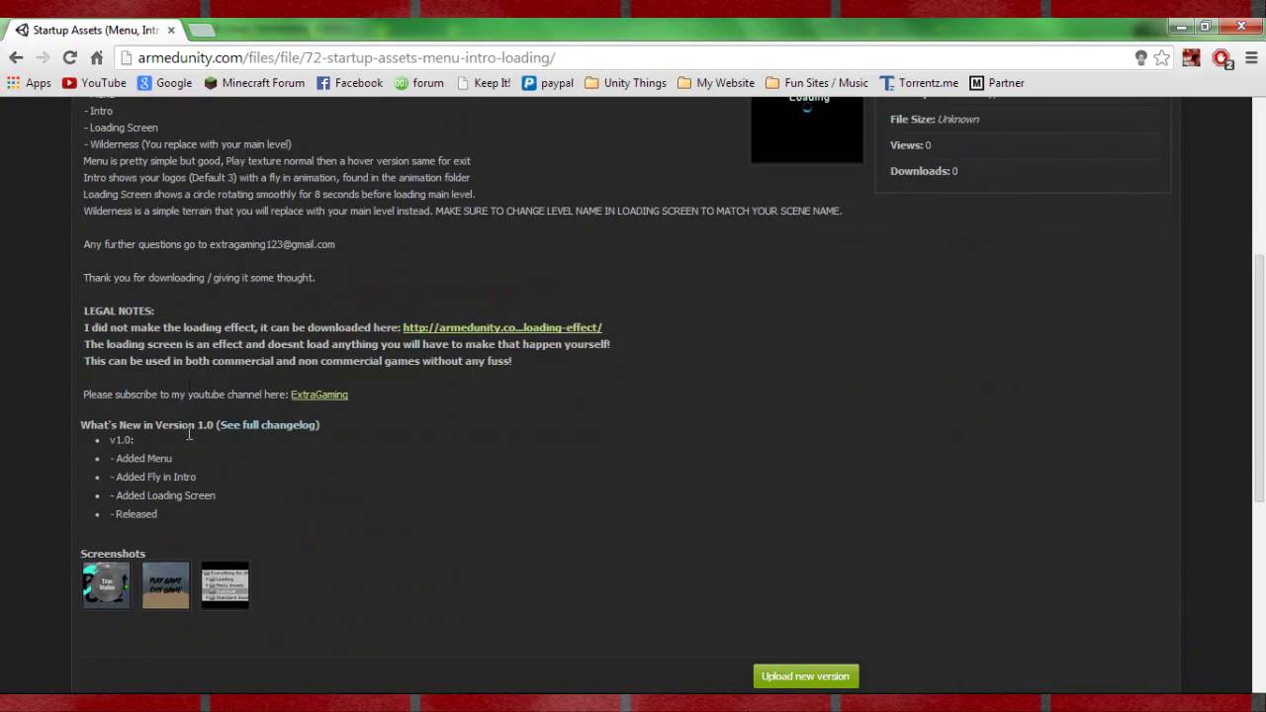
{"action": "scroll", "coordinate": [283, 432], "scroll_direction": "up", "scroll_amount": 1}
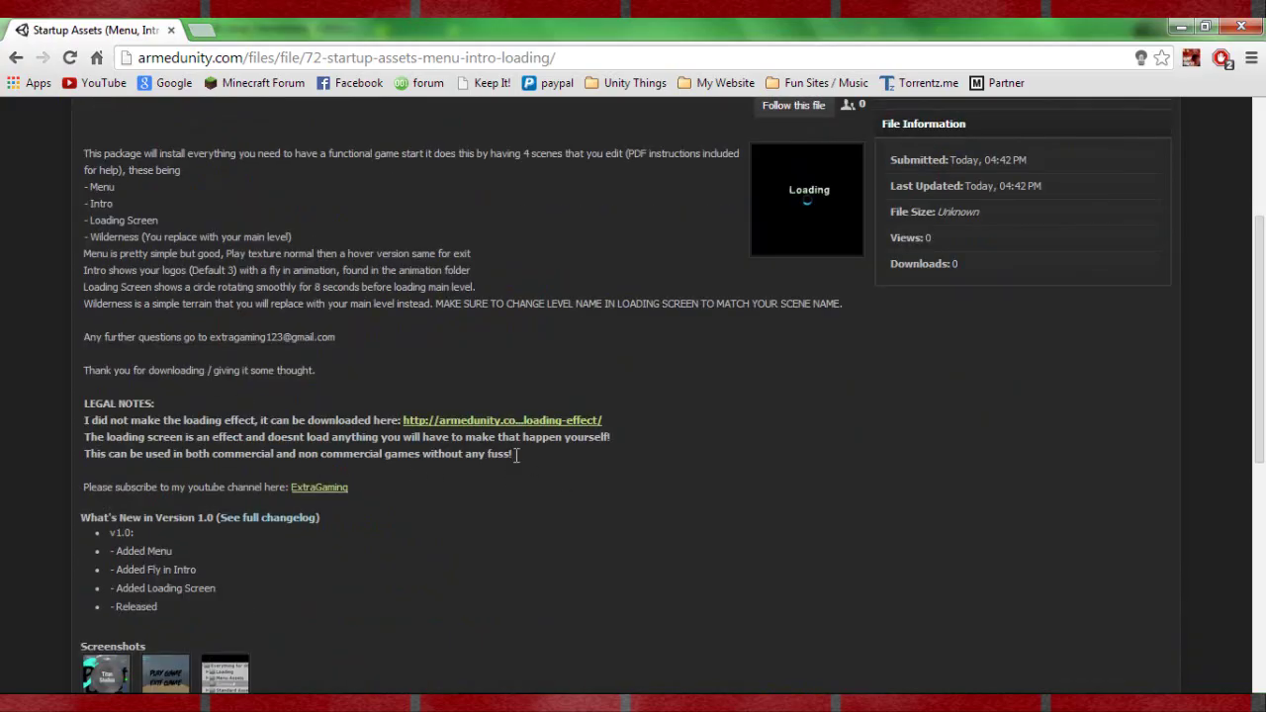
{"action": "left_click_drag", "start_coordinate": [517, 453], "coordinate": [107, 425]}
{"action": "left_click", "coordinate": [203, 436]}
{"action": "left_click", "coordinate": [475, 422]}
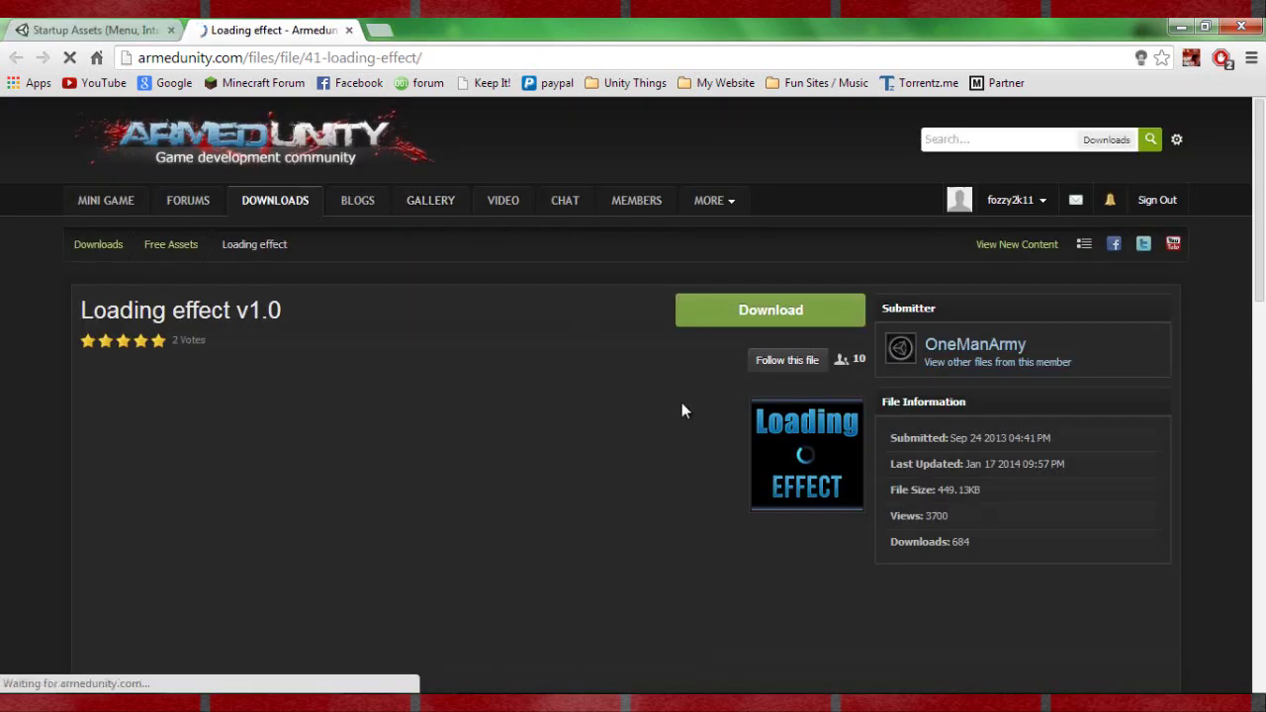
{"action": "scroll", "coordinate": [650, 461], "scroll_direction": "down", "scroll_amount": 2}
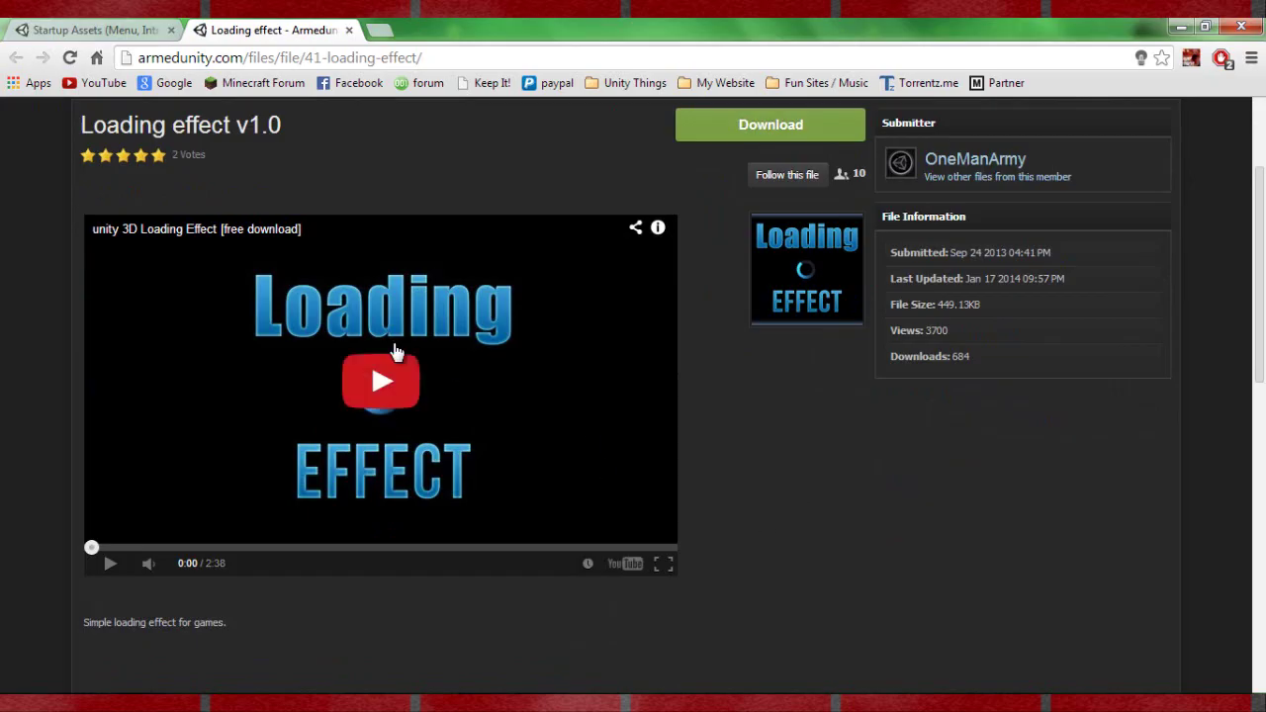
{"action": "left_click", "coordinate": [393, 351]}
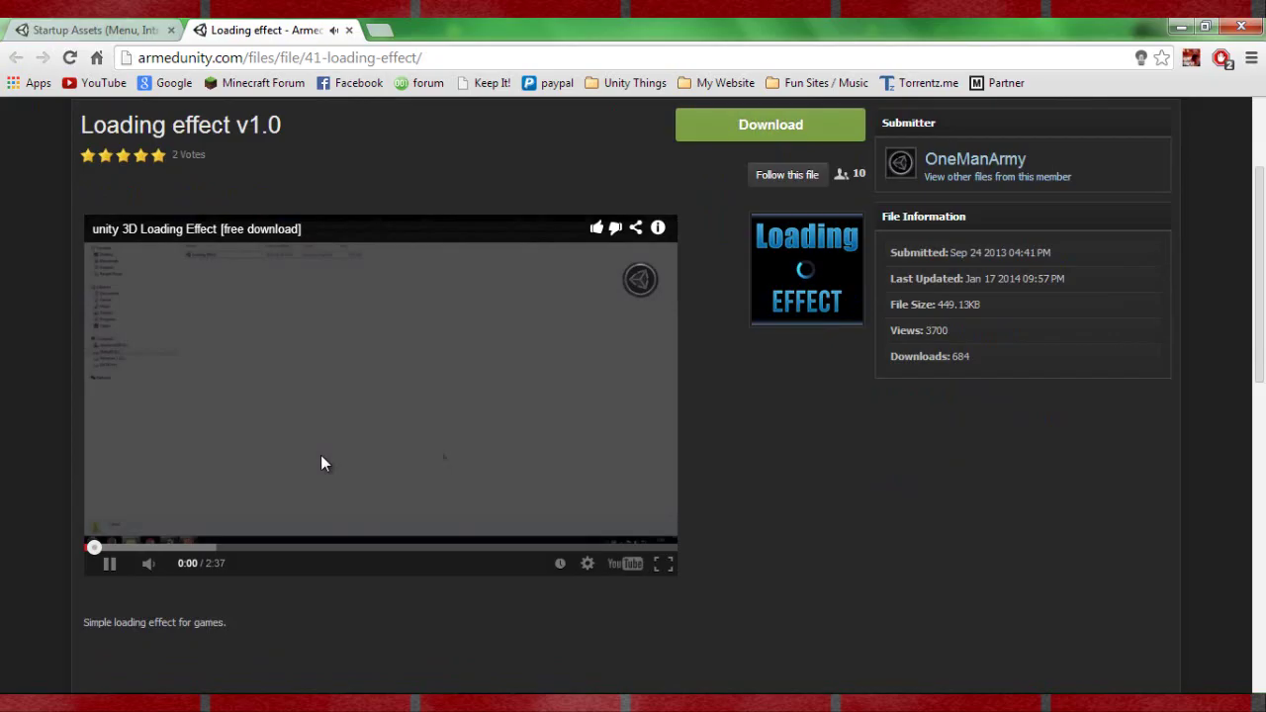
{"action": "left_click", "coordinate": [148, 563]}
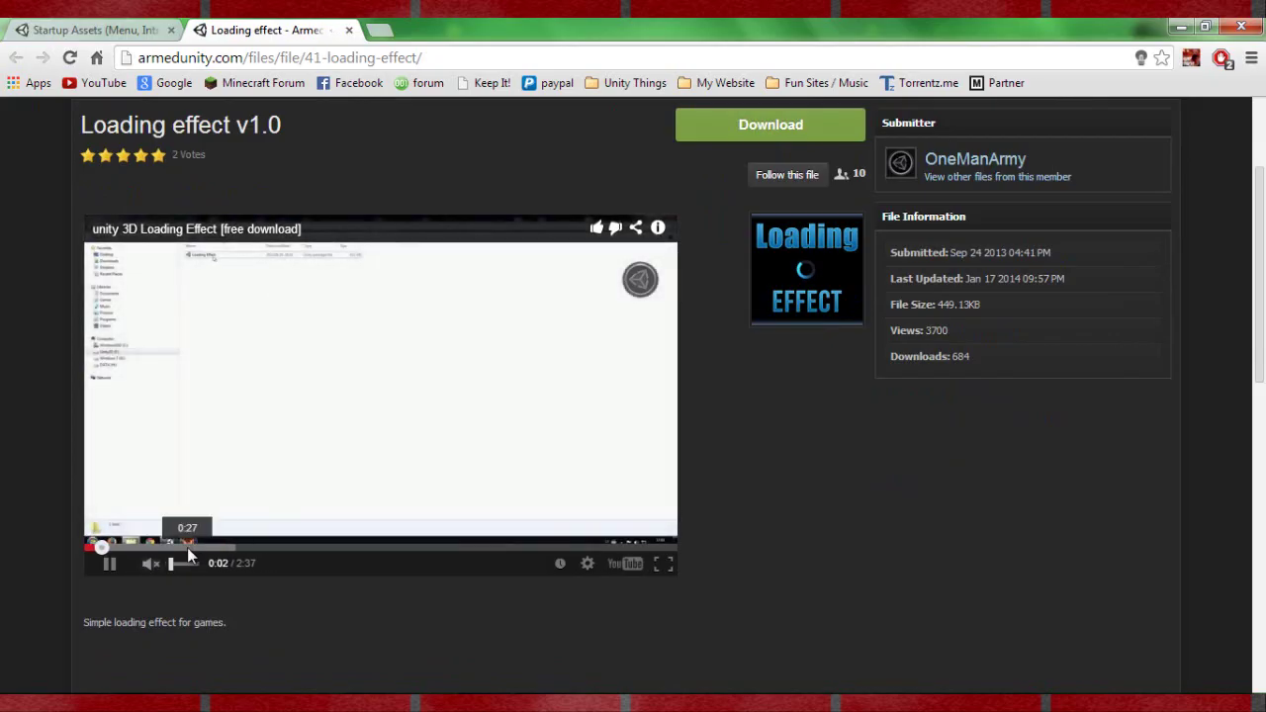
{"action": "left_click", "coordinate": [238, 415]}
Return to the Startup Assets page and download the package as Everything for Startup.zip
{"action": "left_click", "coordinate": [348, 30]}
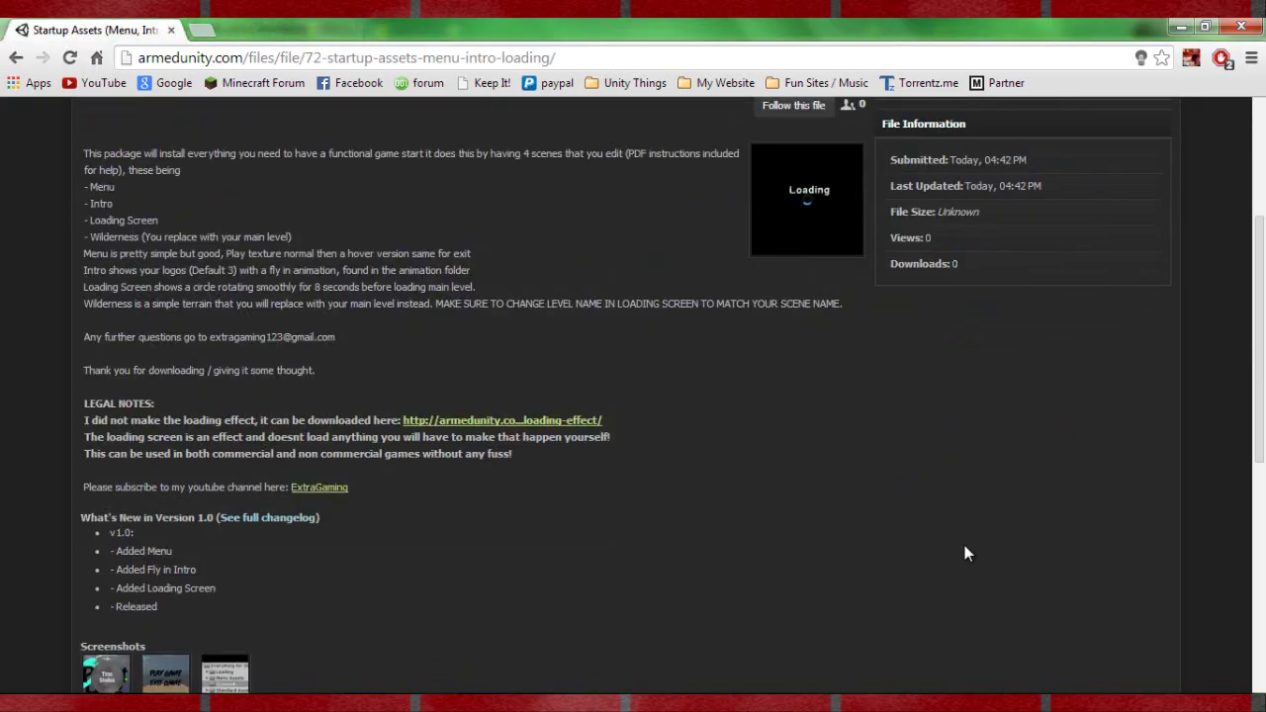
{"action": "scroll", "coordinate": [907, 517], "scroll_direction": "down", "scroll_amount": 2}
{"action": "scroll", "coordinate": [960, 468], "scroll_direction": "down", "scroll_amount": 2}
{"action": "scroll", "coordinate": [989, 452], "scroll_direction": "up", "scroll_amount": 2}
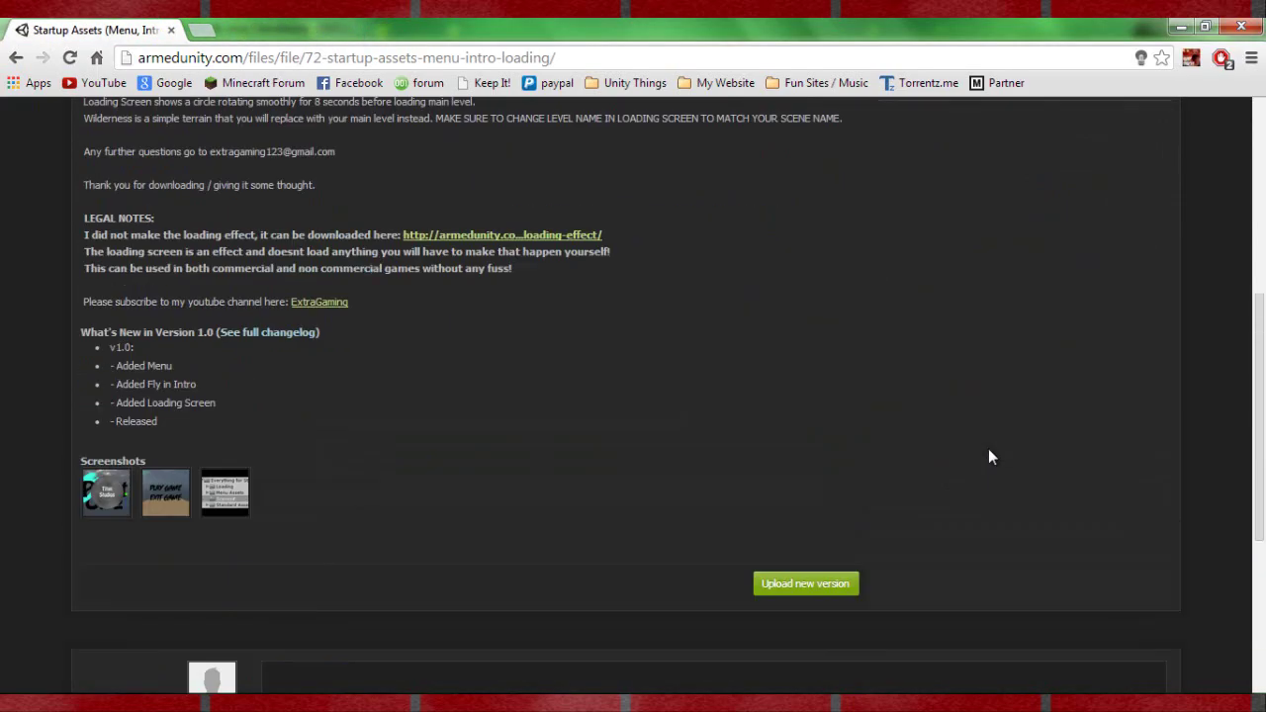
{"action": "scroll", "coordinate": [920, 484], "scroll_direction": "up", "scroll_amount": 5}
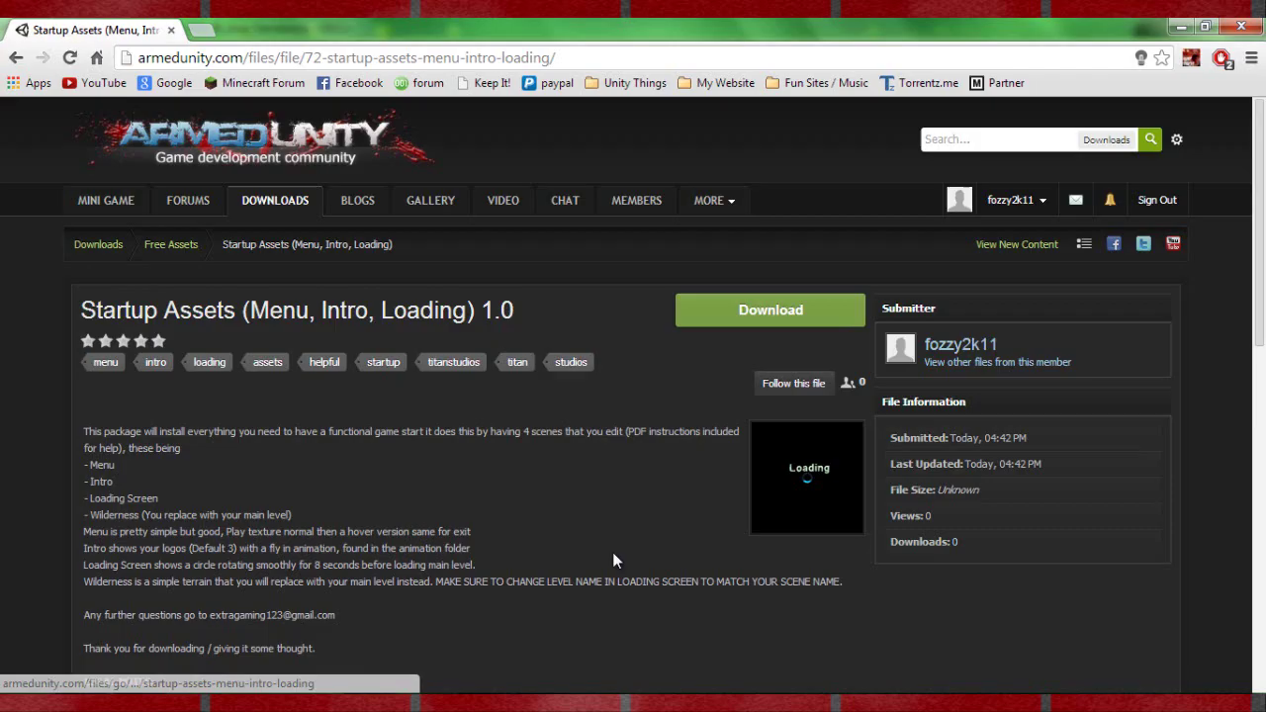
{"action": "left_click", "coordinate": [749, 315]}
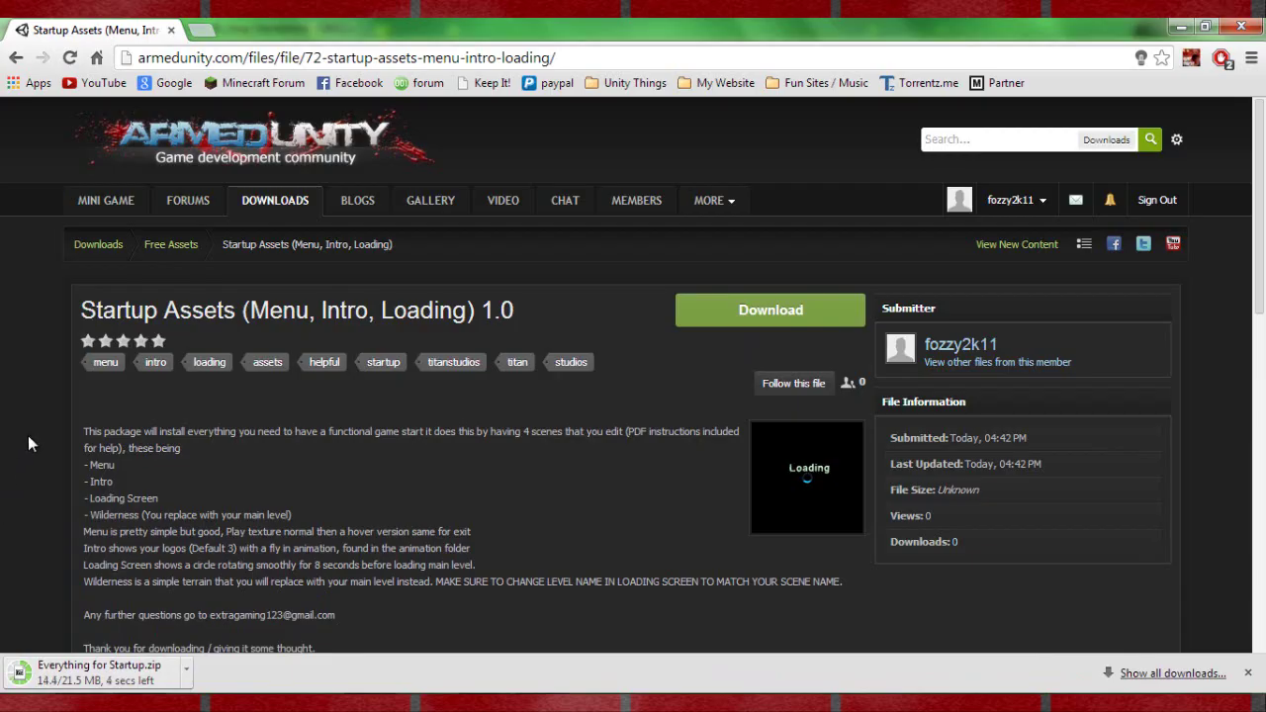
Open Everything for Startup.zip in 7-Zip and browse its Everything for Startup folder
{"action": "left_click", "coordinate": [59, 670]}
{"action": "left_click_drag", "start_coordinate": [45, 17], "coordinate": [291, 99]}
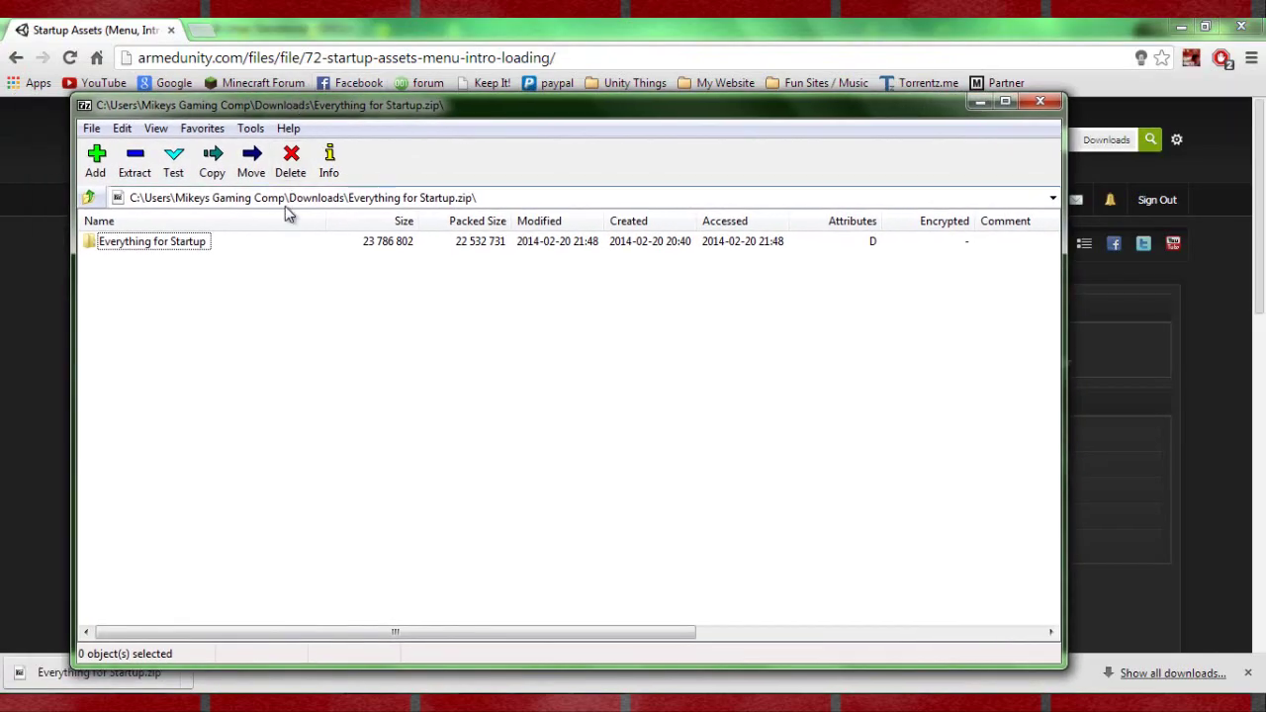
{"action": "double_click", "coordinate": [181, 243]}
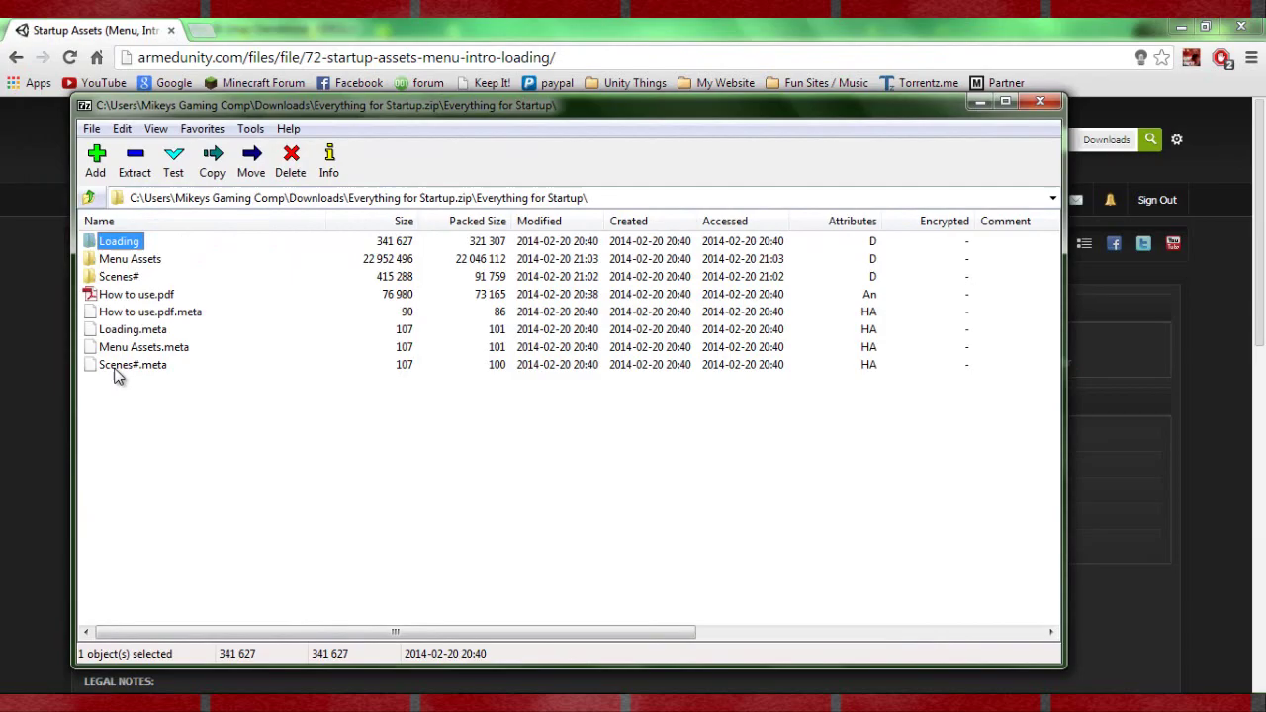
{"action": "left_click", "coordinate": [600, 197]}
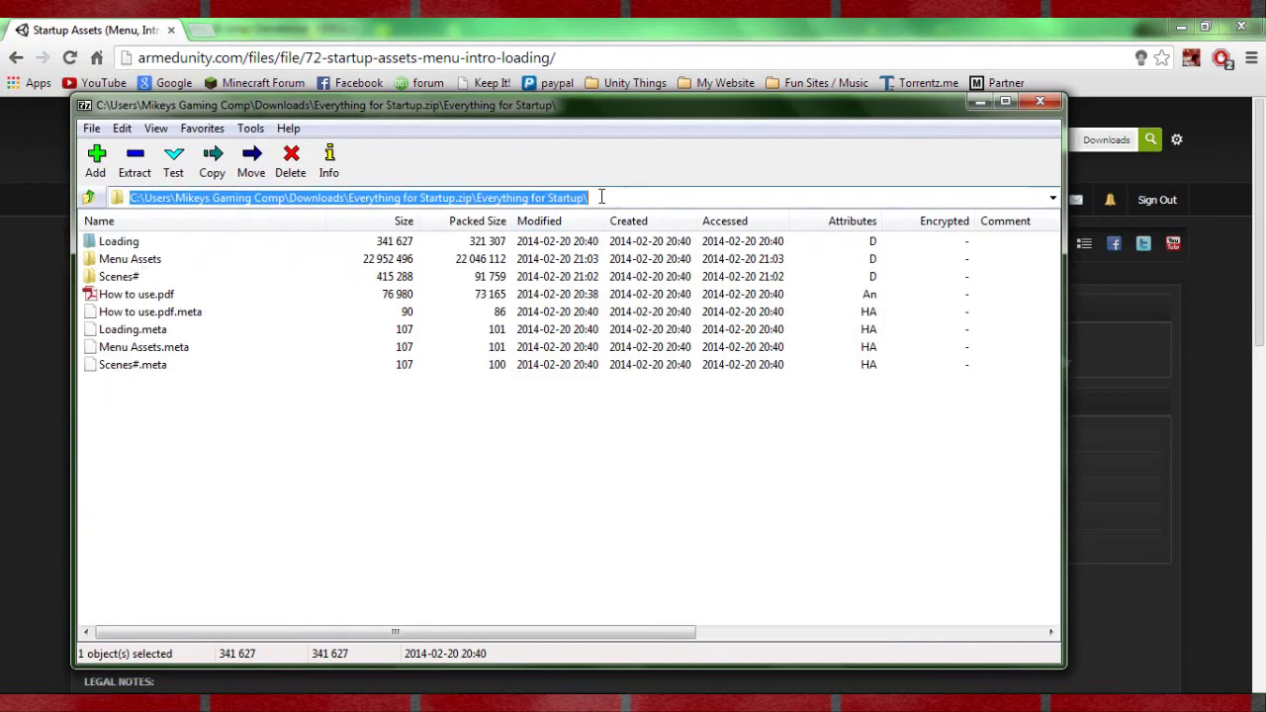
{"action": "key", "text": "Return"}
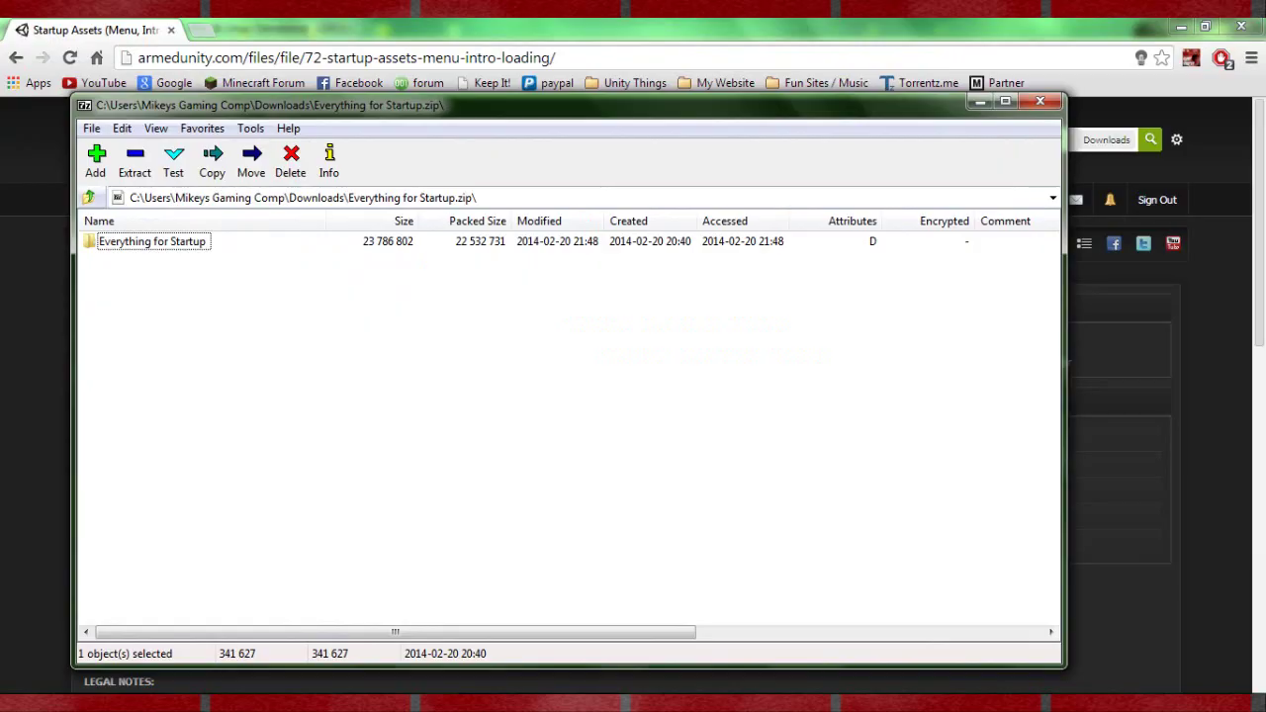
Reveal the Point Zero project in Explorer from Unity and open its Assets folder
{"action": "key", "text": "super"}
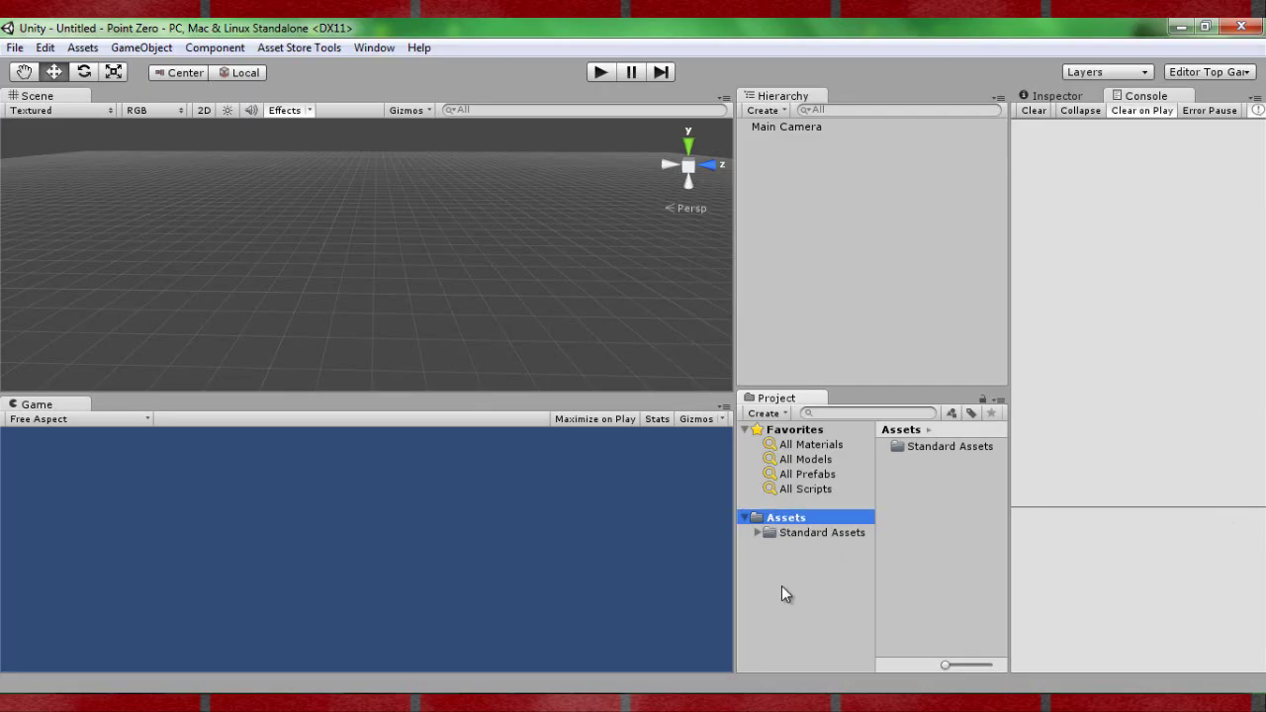
{"action": "right_click", "coordinate": [790, 515]}
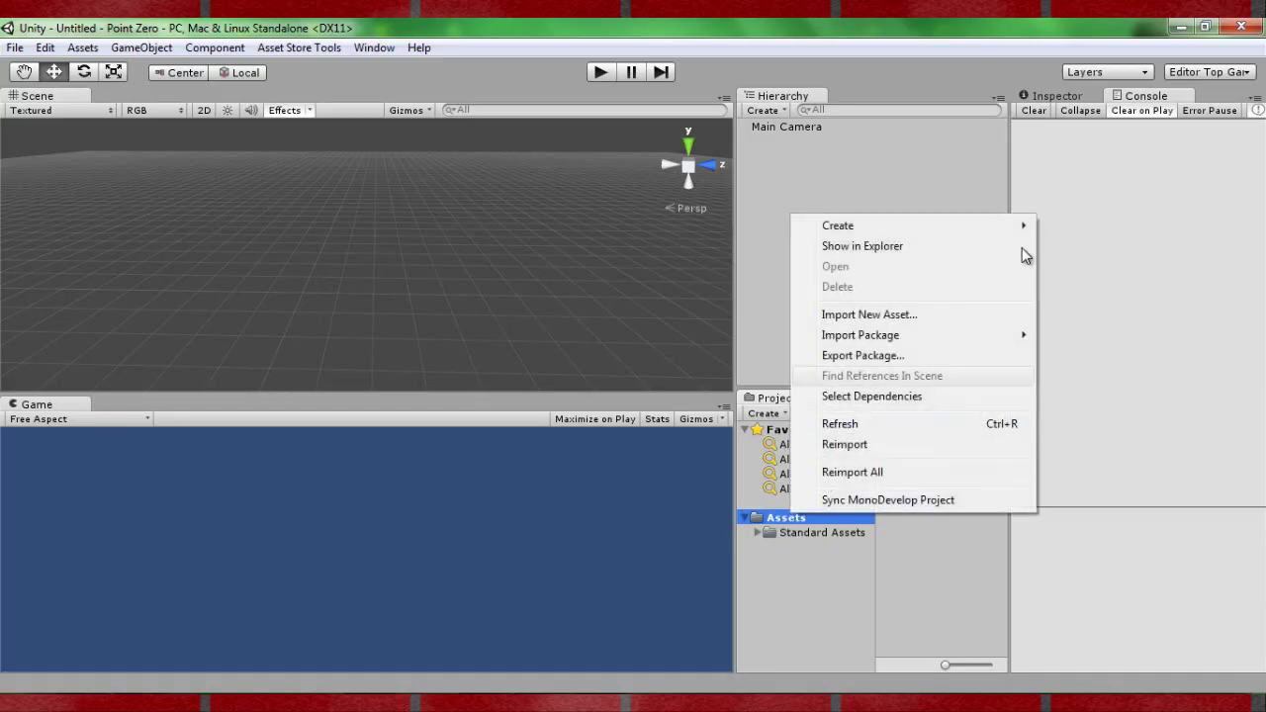
{"action": "left_click", "coordinate": [940, 257]}
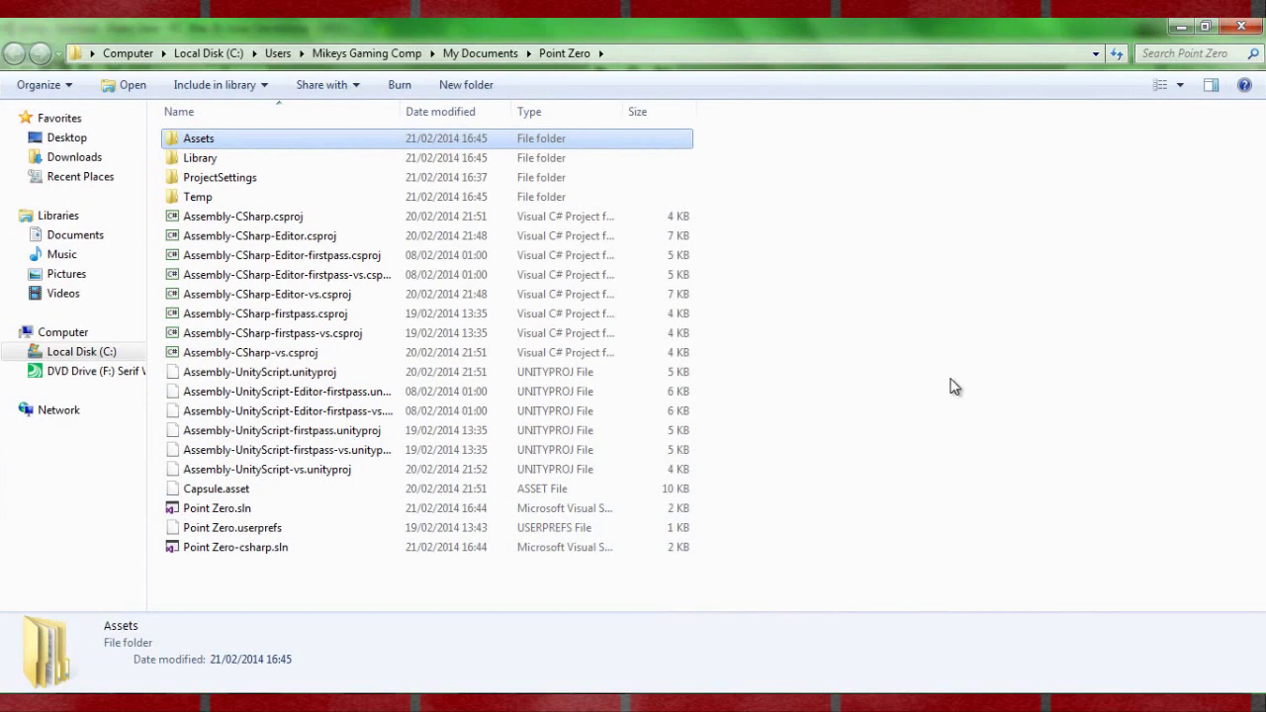
{"action": "left_click", "coordinate": [951, 386]}
{"action": "double_click", "coordinate": [222, 139]}
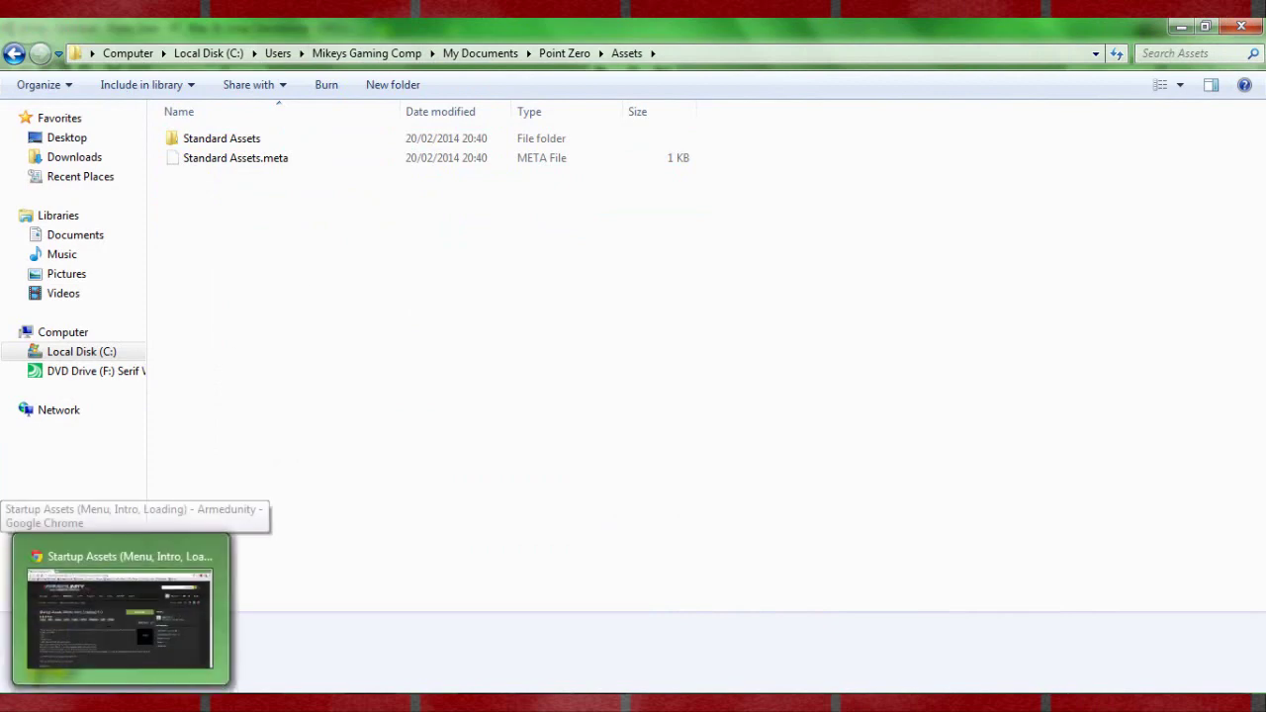
Extract the Everything for Startup folder into the project's Assets folder and close 7-Zip
{"action": "left_click", "coordinate": [599, 623]}
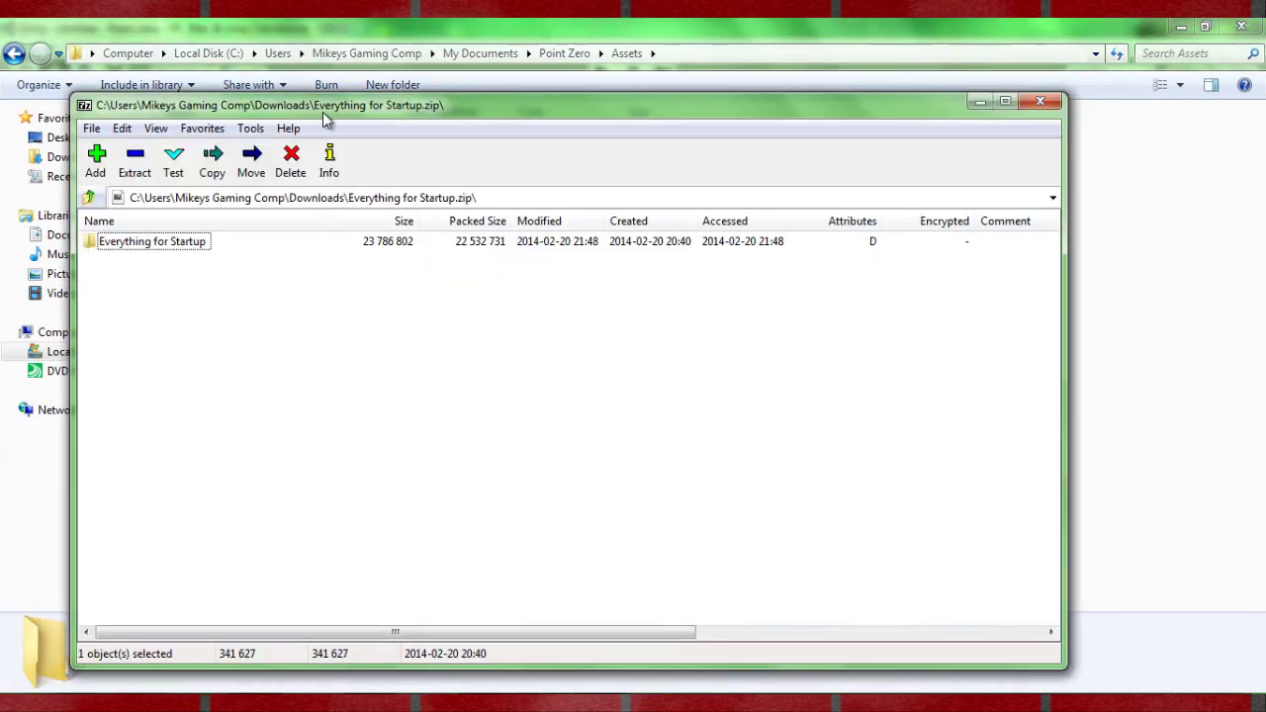
{"action": "mouse_move", "coordinate": [404, 119]}
{"action": "left_mouse_down"}
{"action": "mouse_move", "coordinate": [748, 136]}
{"action": "mouse_move", "coordinate": [757, 84]}
{"action": "left_mouse_up"}
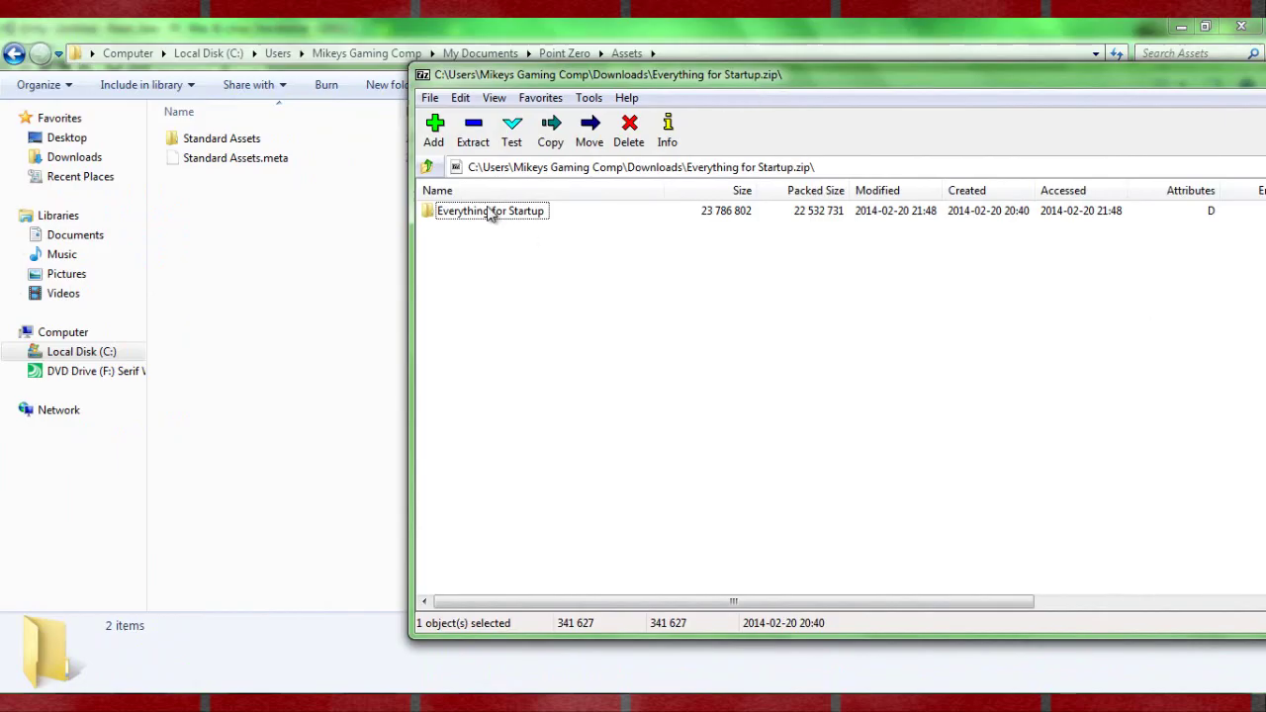
{"action": "left_click_drag", "start_coordinate": [481, 212], "coordinate": [272, 267]}
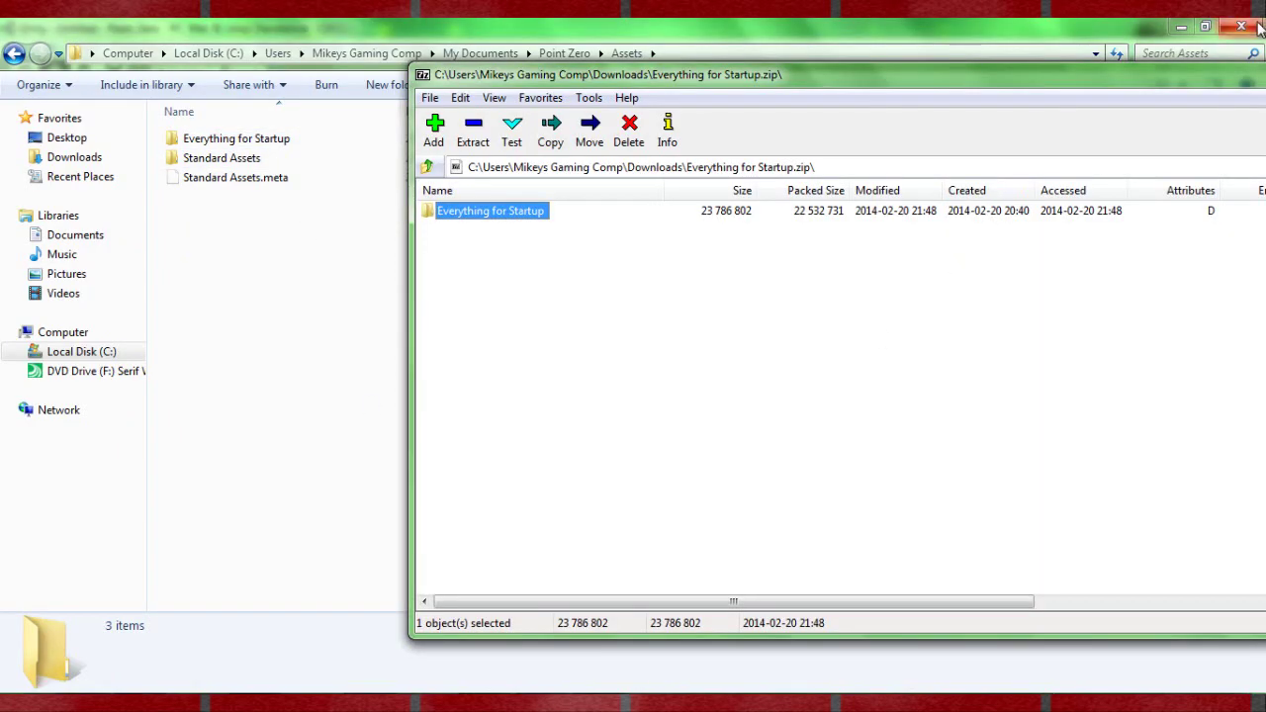
{"action": "left_click_drag", "start_coordinate": [966, 90], "coordinate": [1114, 96]}
{"action": "left_click", "coordinate": [1111, 89]}
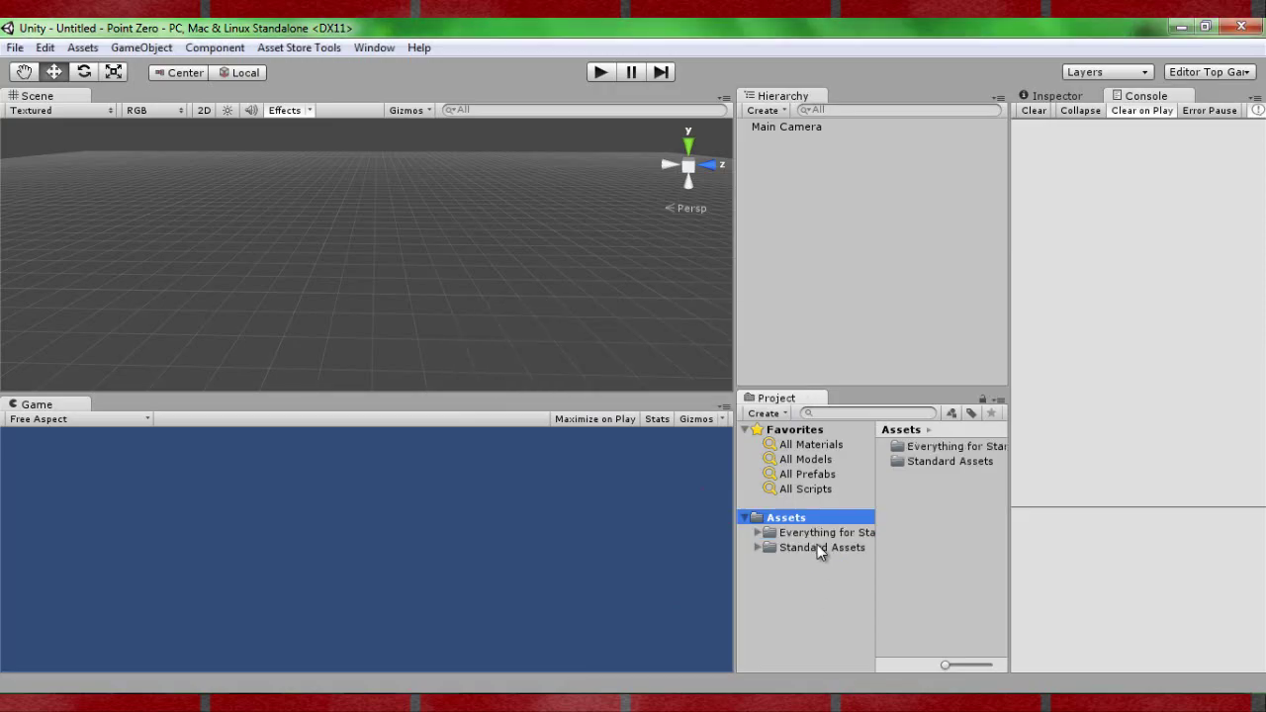
Expand Everything for Startup in the Project panel and select a scene inside Scenes#
{"action": "left_click", "coordinate": [757, 532]}
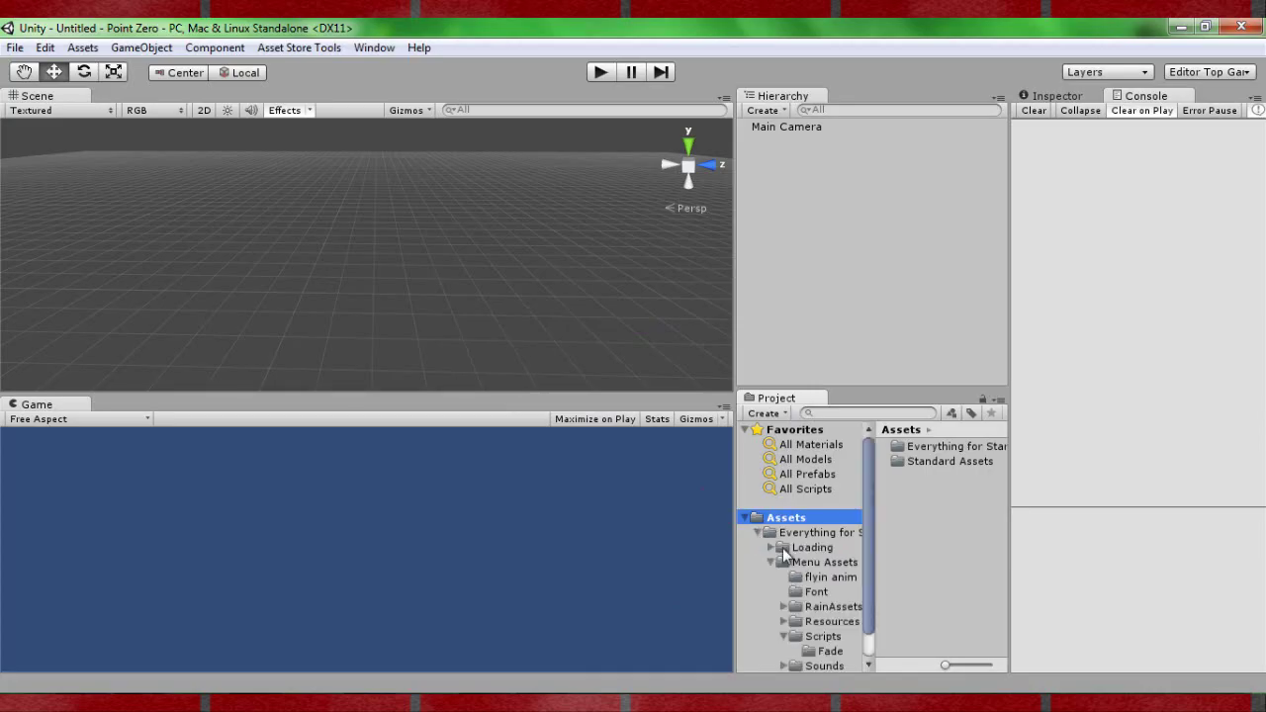
{"action": "left_click", "coordinate": [771, 561]}
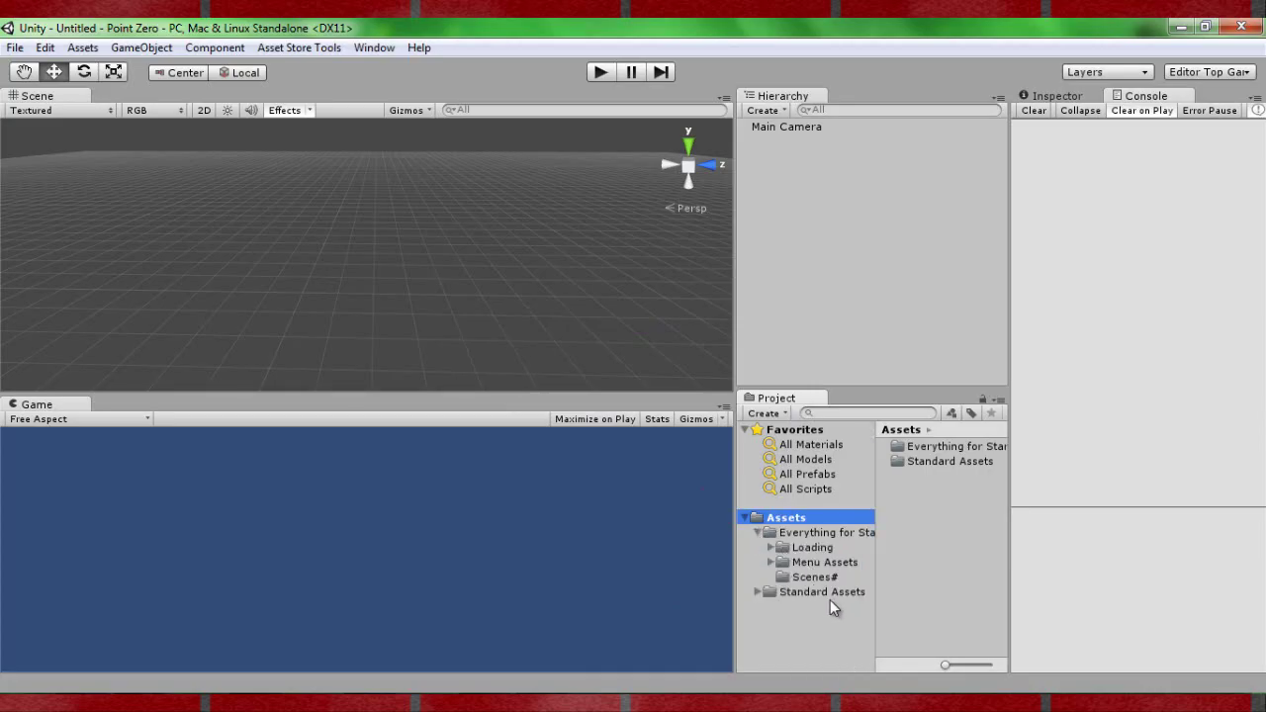
{"action": "left_click", "coordinate": [820, 574]}
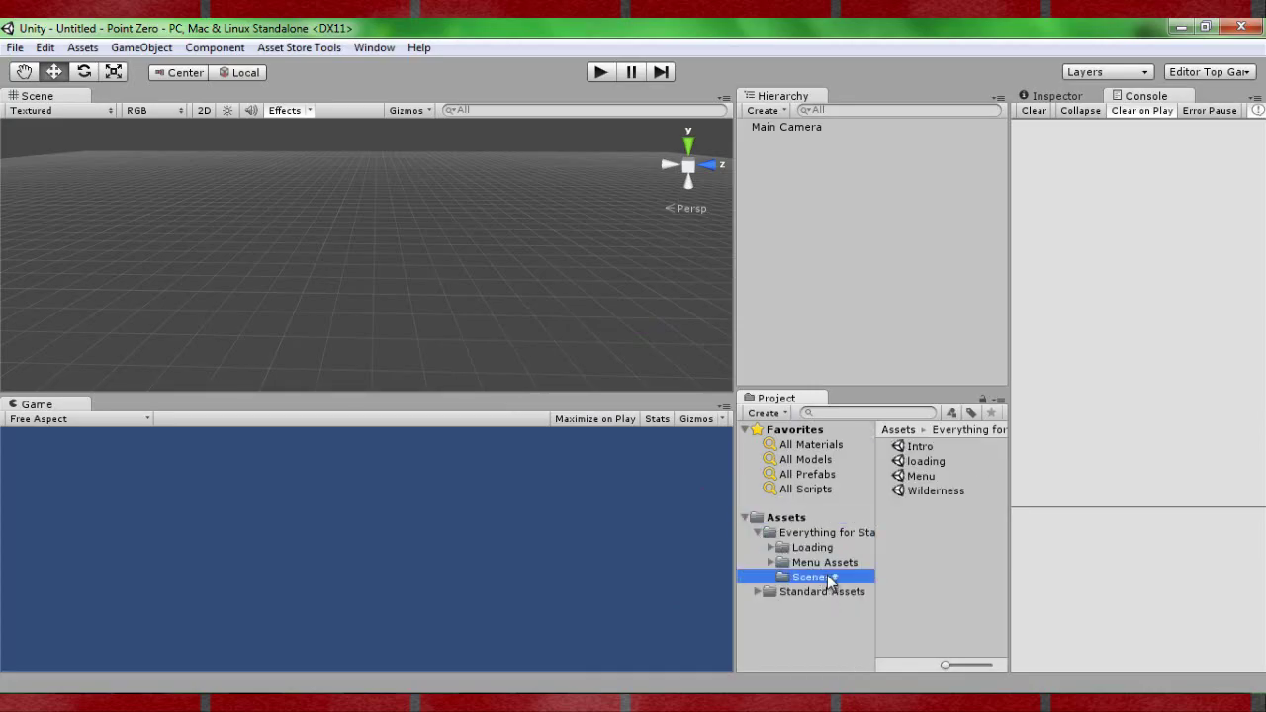
{"action": "left_click", "coordinate": [919, 450]}
Open the Menu scene, play it with a taller Game view, then stop playback
{"action": "double_click", "coordinate": [920, 476]}
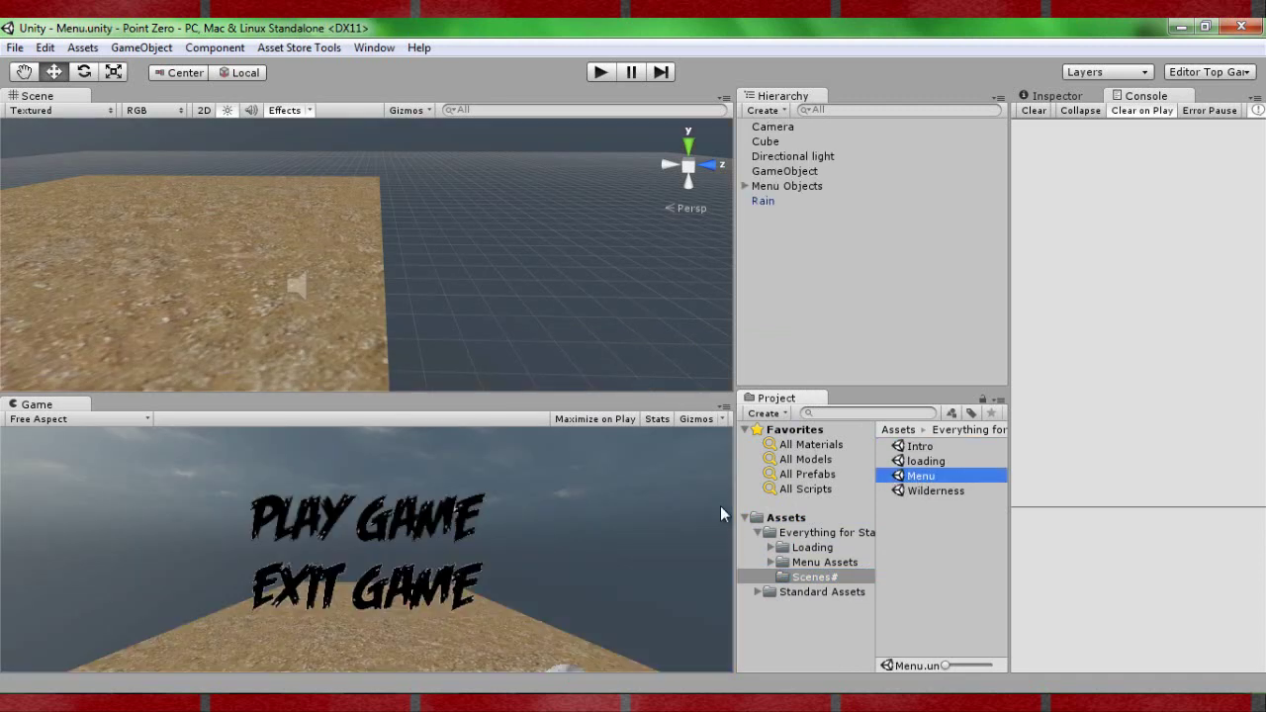
{"action": "left_click", "coordinate": [600, 74]}
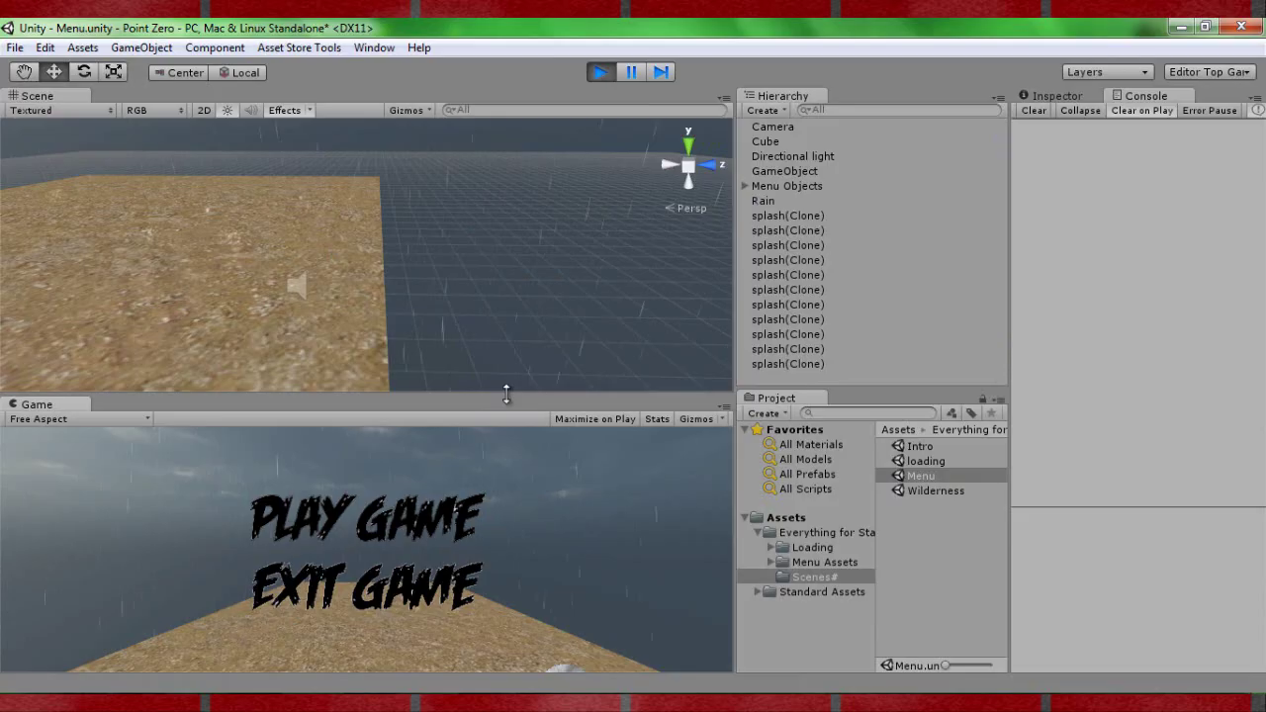
{"action": "left_click_drag", "start_coordinate": [506, 393], "coordinate": [498, 303]}
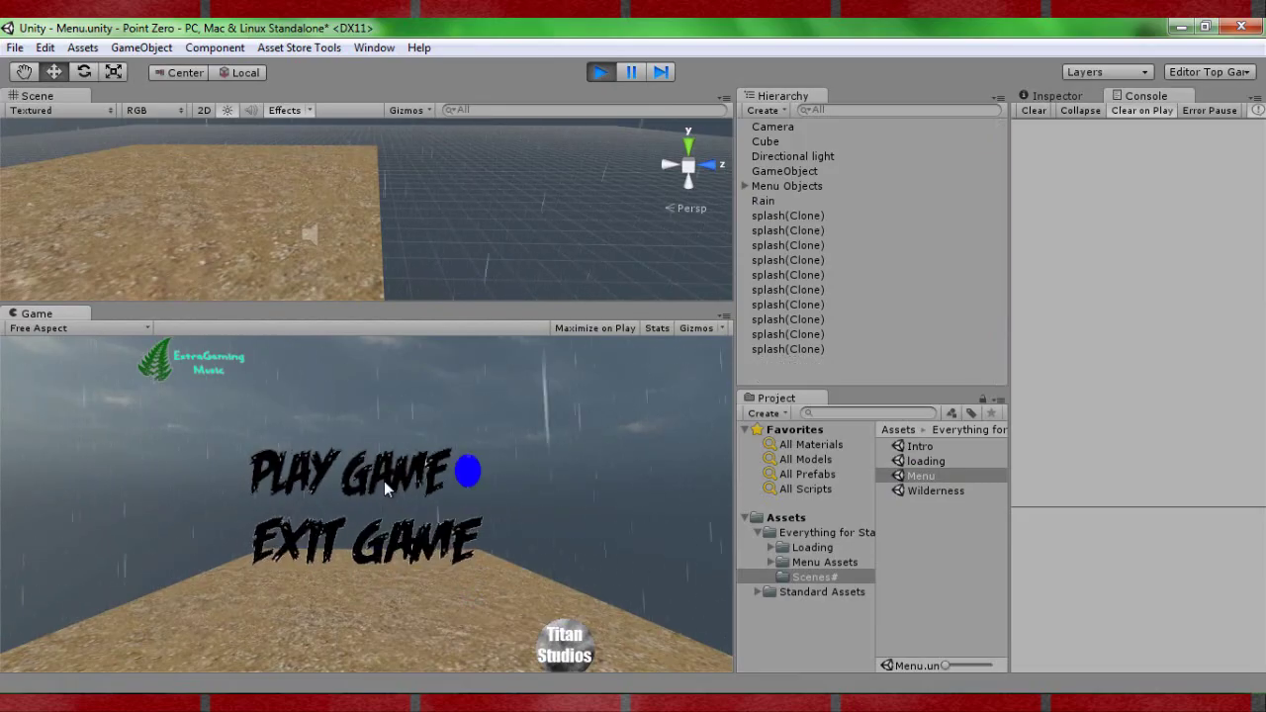
{"action": "left_click", "coordinate": [596, 74]}
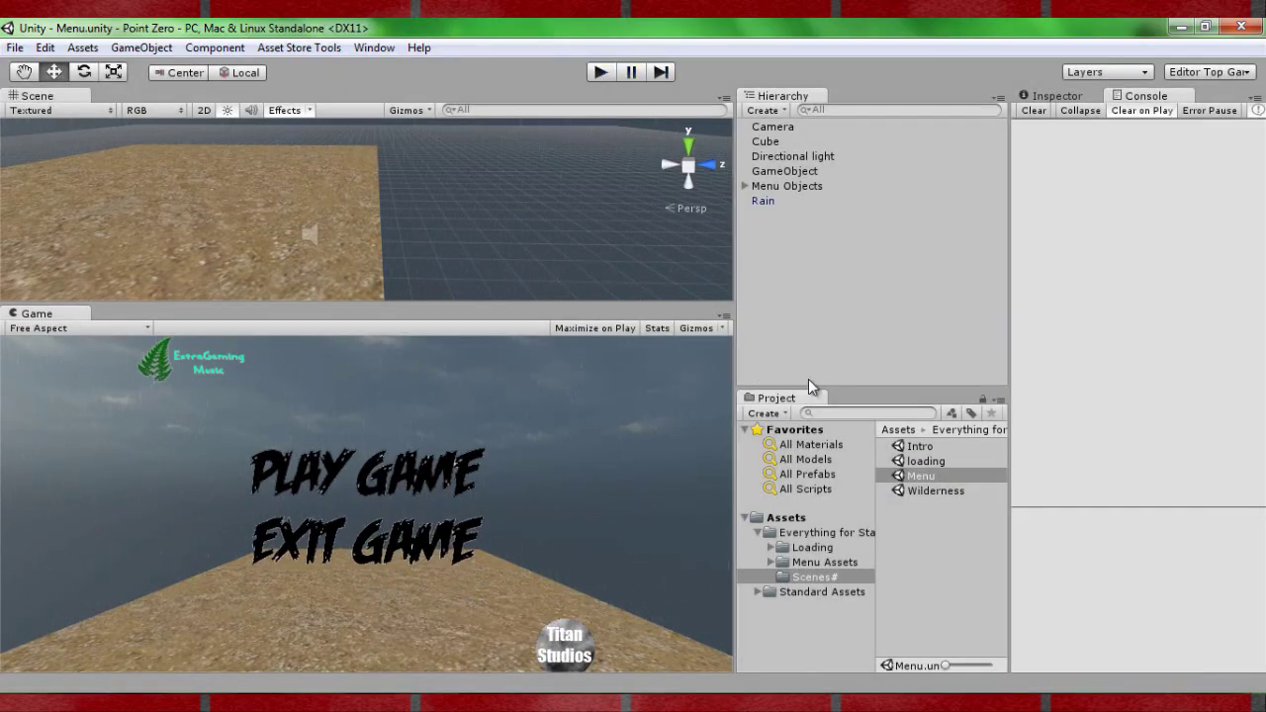
Browse Menu Assets > Scripts, looking at the menu and button scripts
{"action": "left_click", "coordinate": [791, 576]}
{"action": "scroll", "coordinate": [823, 603], "scroll_direction": "down", "scroll_amount": 1}
{"action": "left_click", "coordinate": [824, 591]}
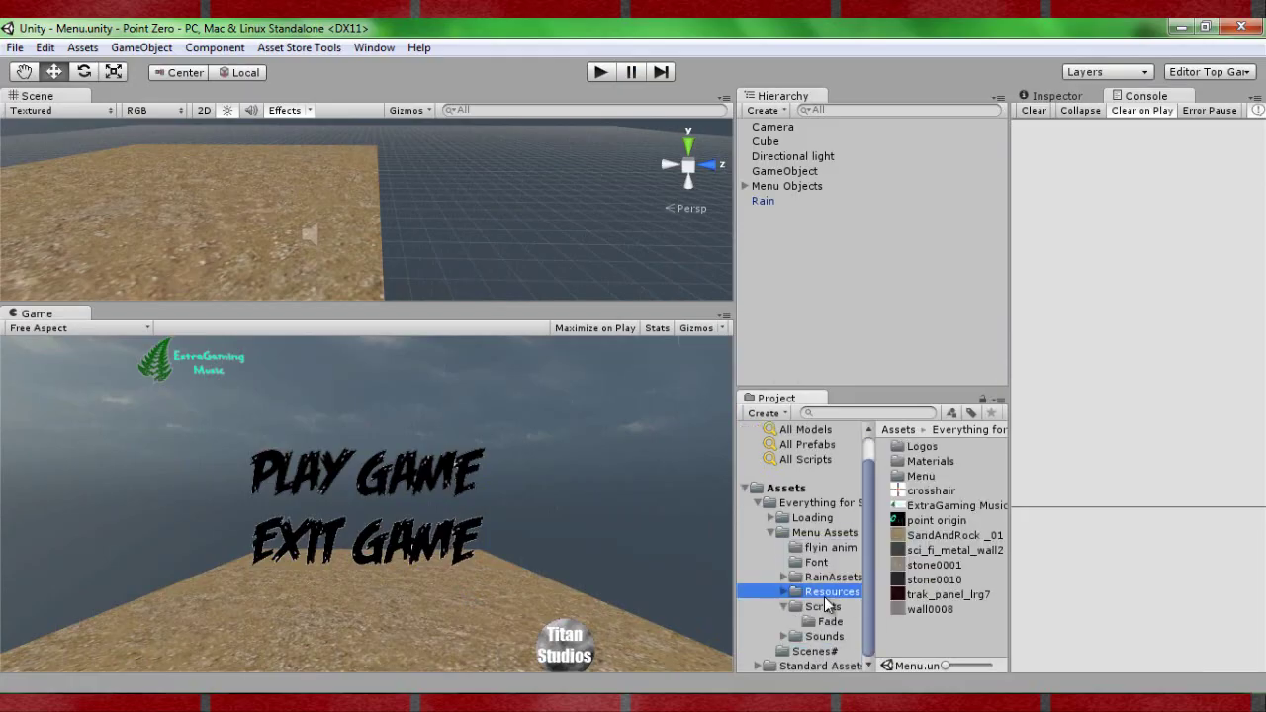
{"action": "left_click", "coordinate": [907, 475]}
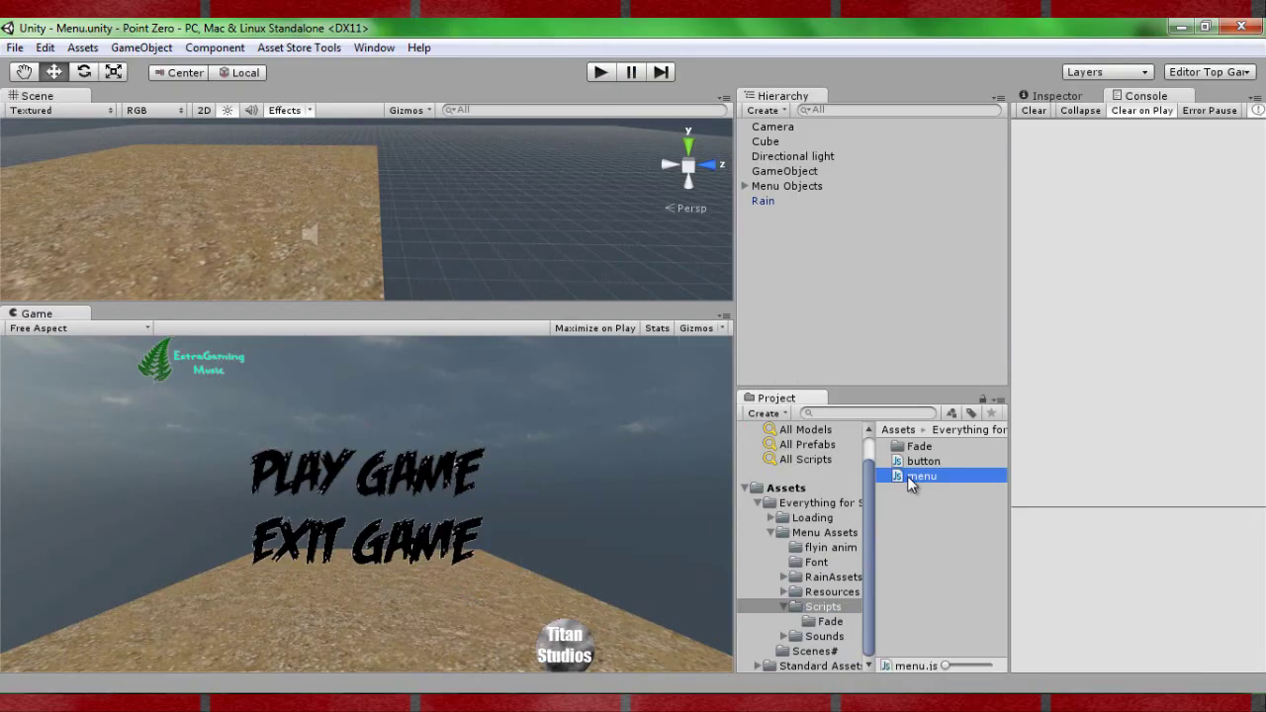
{"action": "left_click", "coordinate": [935, 503]}
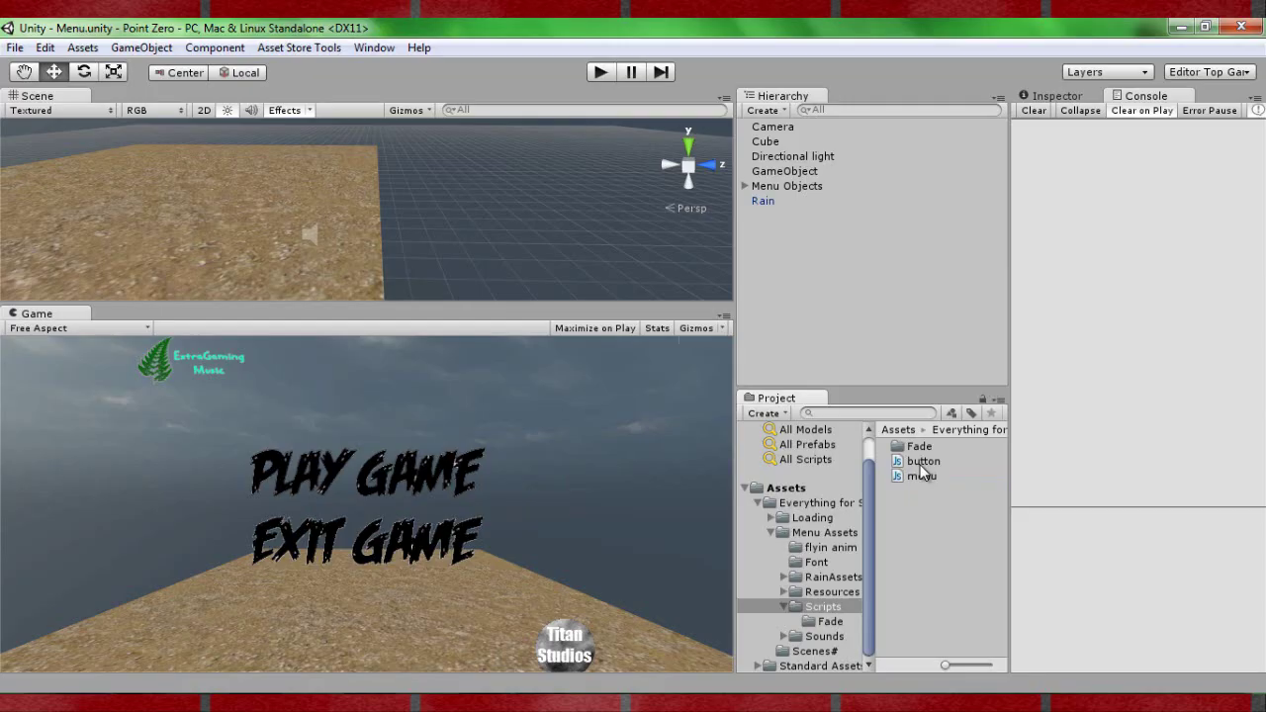
{"action": "left_click", "coordinate": [920, 465]}
{"action": "left_click", "coordinate": [936, 518]}
{"action": "left_click", "coordinate": [771, 531]}
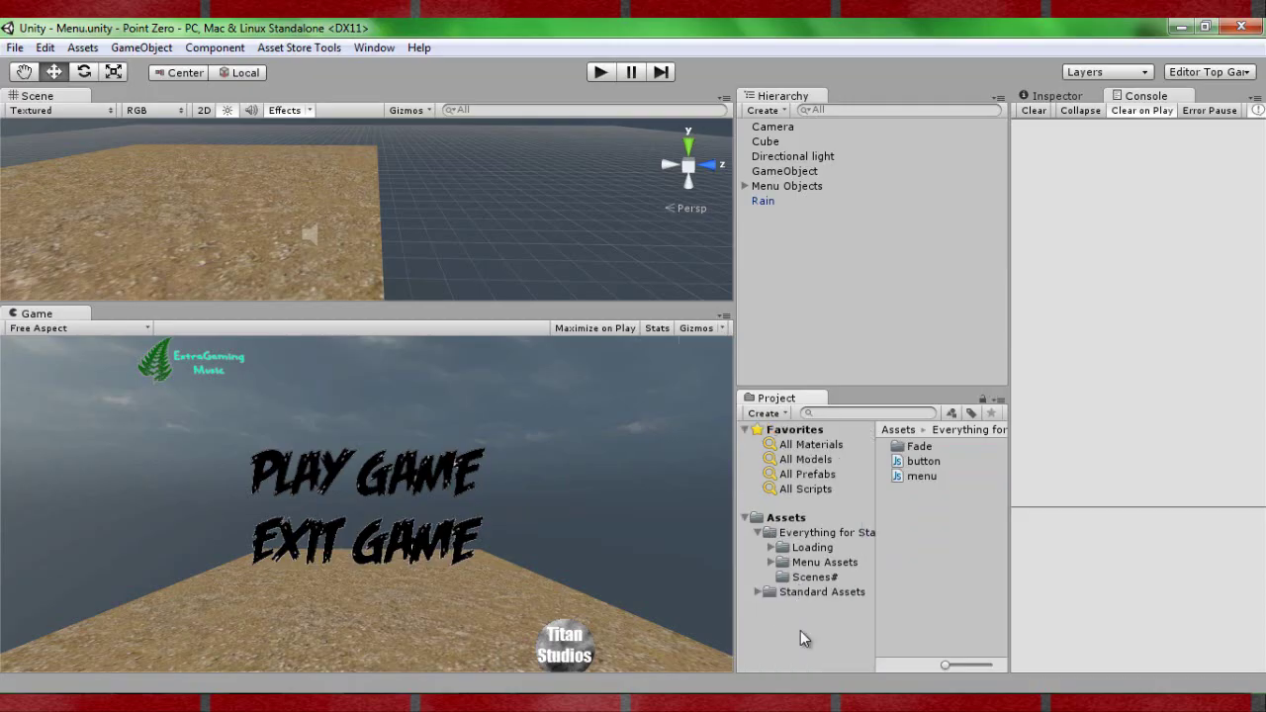
Expand Menu Objects and inspect the play object's GUITexture, including its Pixel Inset Y
{"action": "mouse_move", "coordinate": [387, 302]}
{"action": "left_mouse_down"}
{"action": "mouse_move", "coordinate": [394, 276]}
{"action": "mouse_move", "coordinate": [417, 299]}
{"action": "left_mouse_up"}
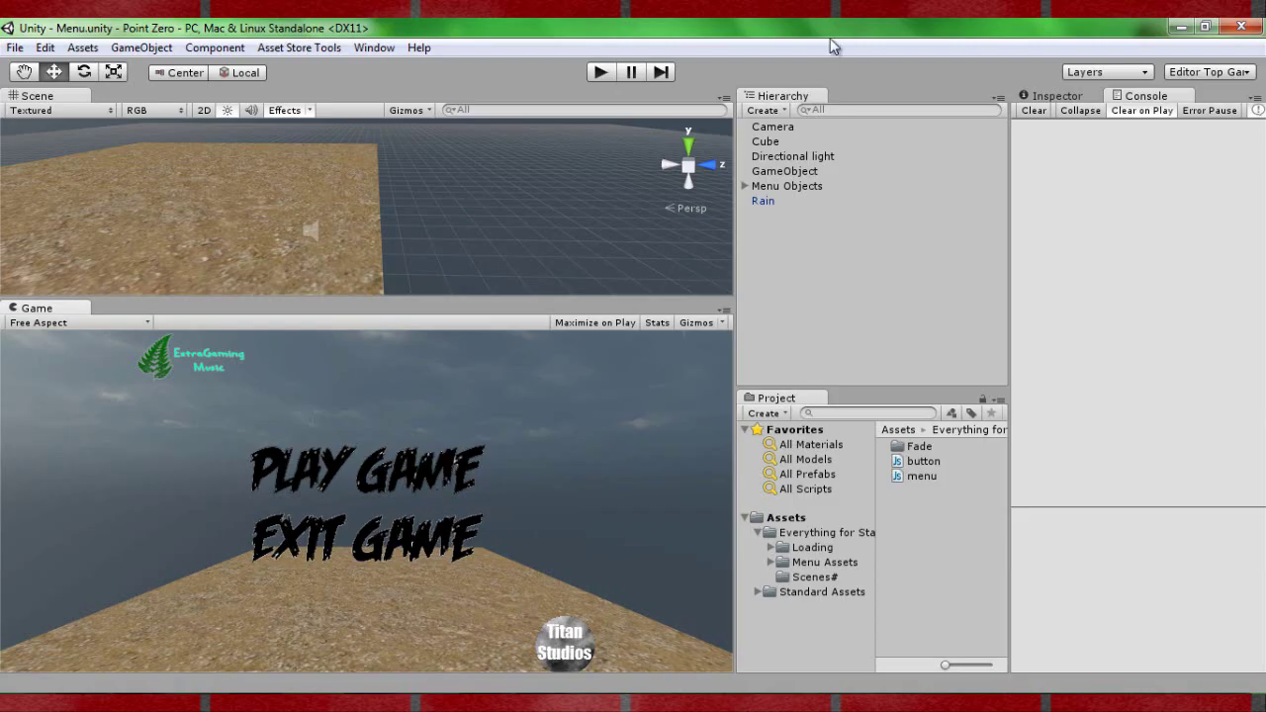
{"action": "left_click", "coordinate": [745, 187]}
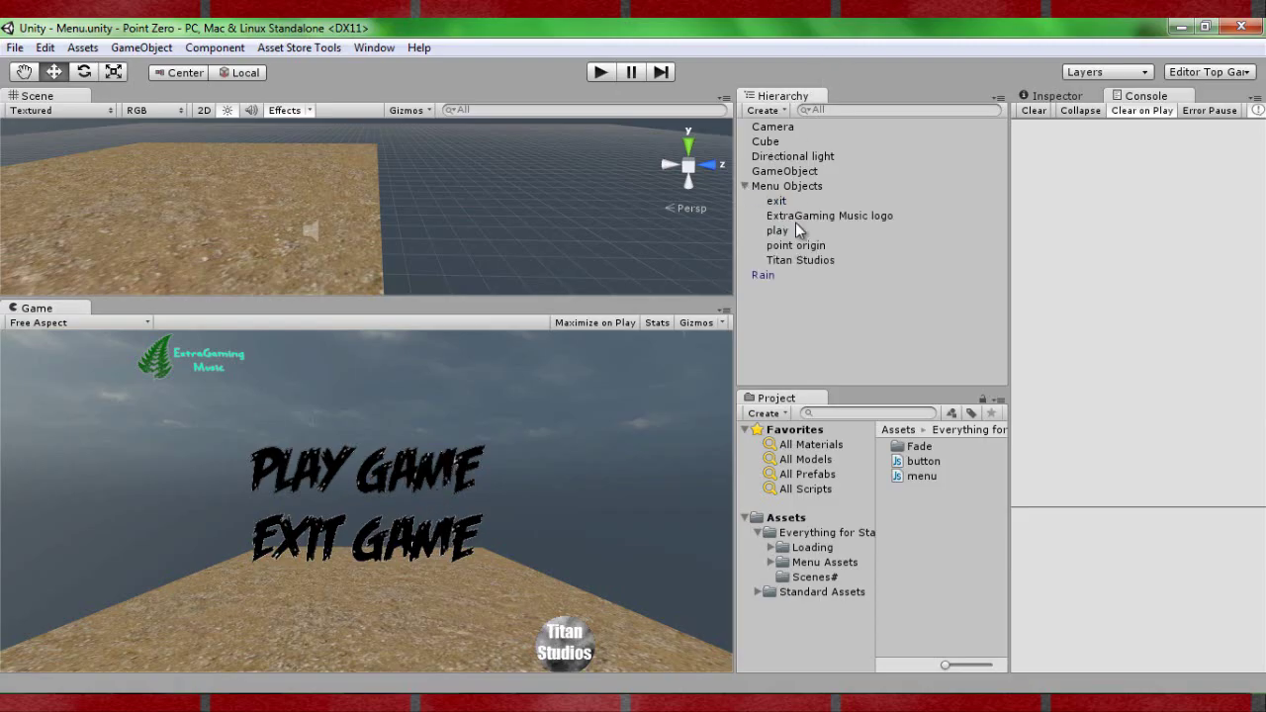
{"action": "left_click", "coordinate": [782, 231]}
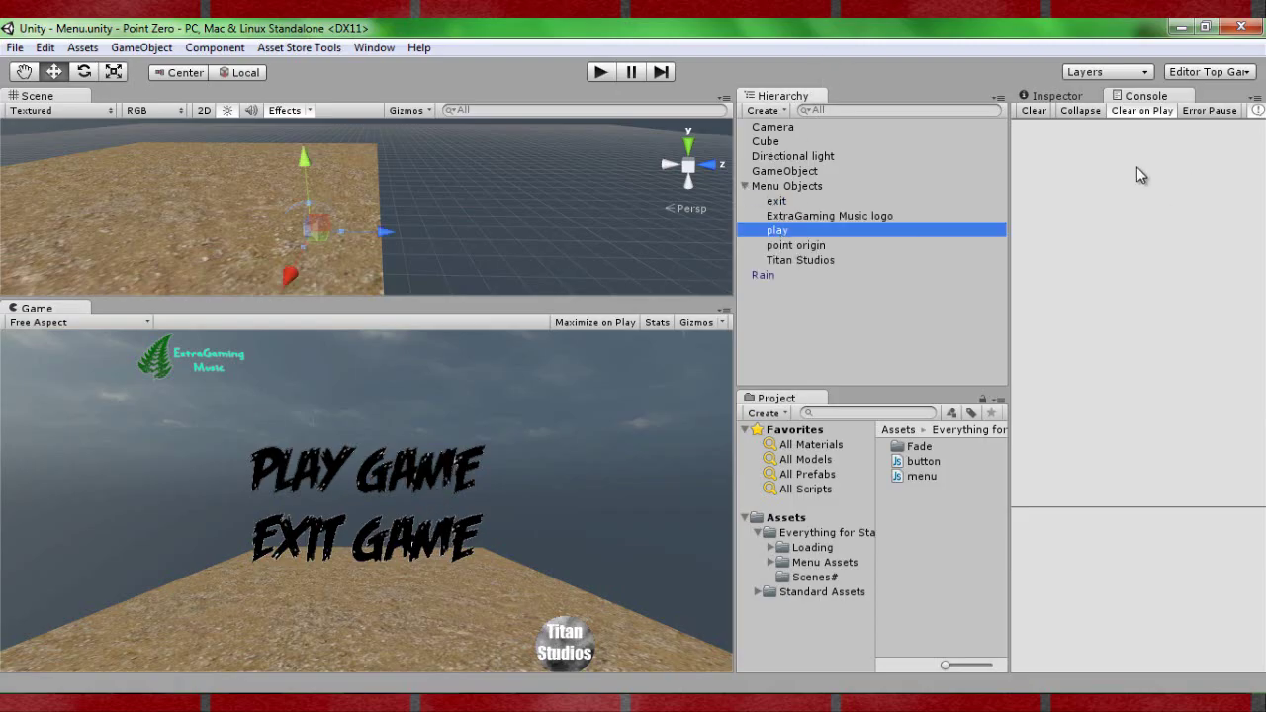
{"action": "left_click", "coordinate": [1051, 96]}
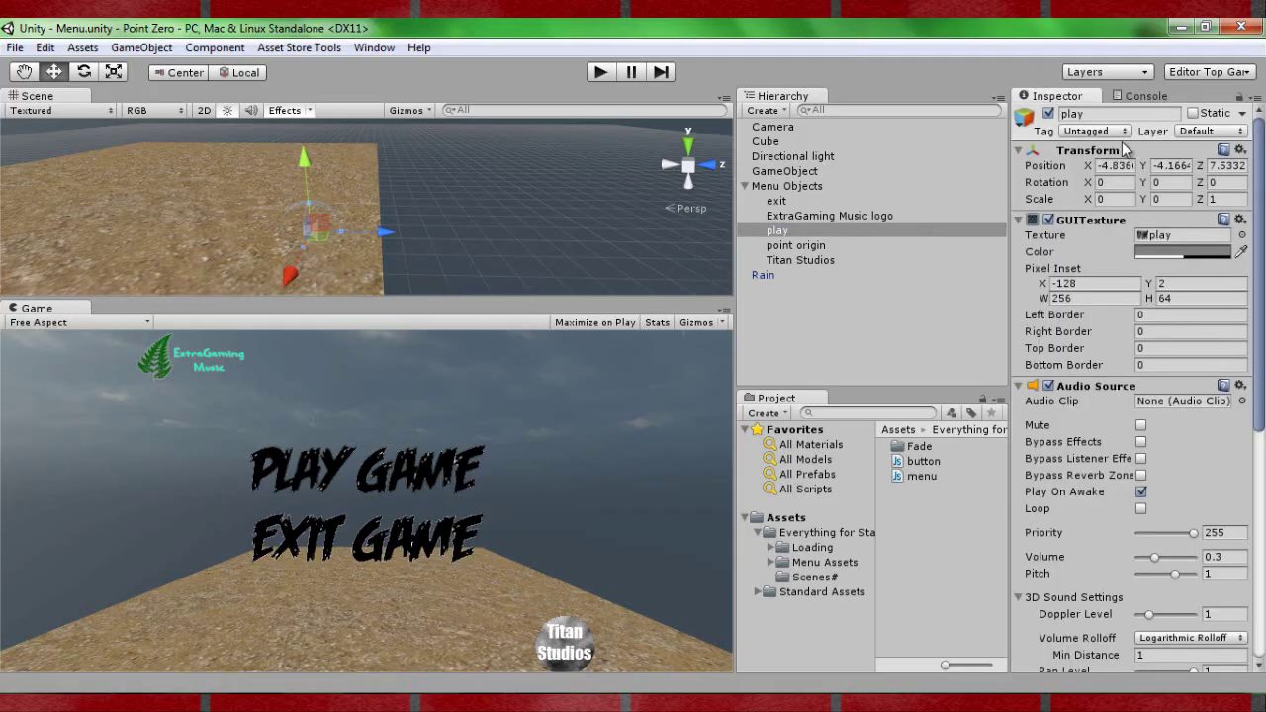
{"action": "left_click", "coordinate": [815, 233]}
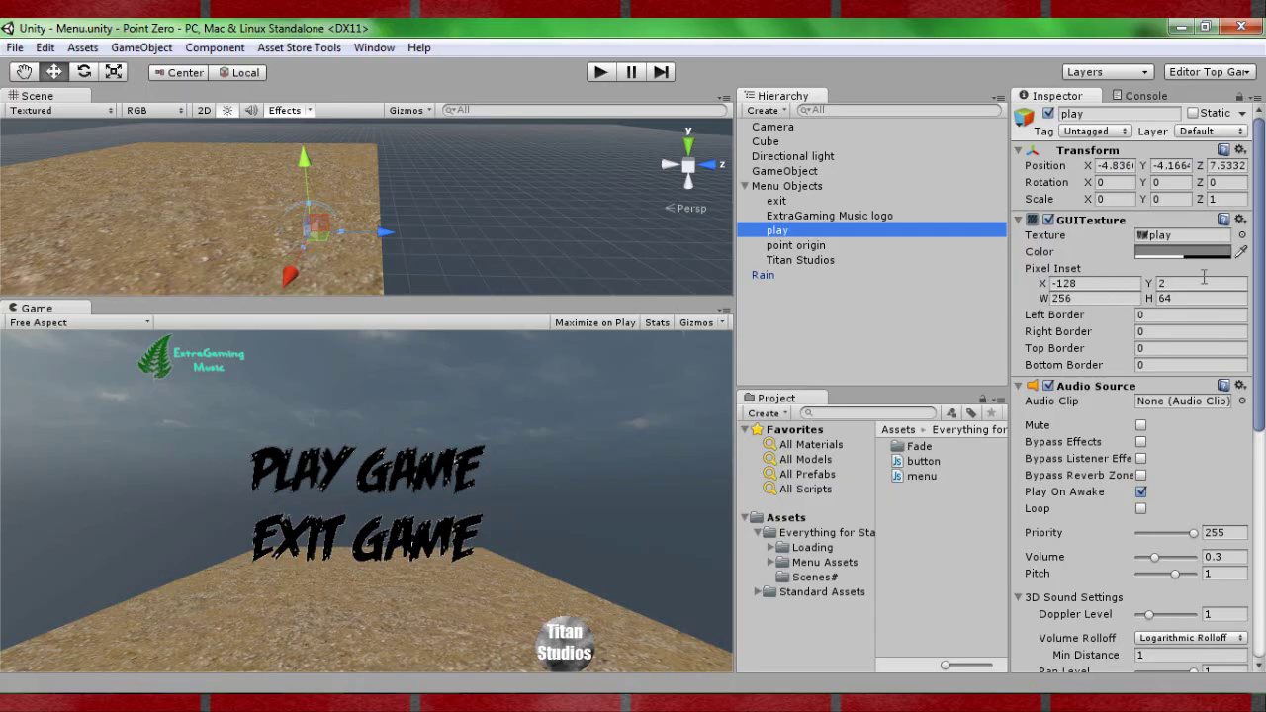
{"action": "left_click", "coordinate": [1169, 284]}
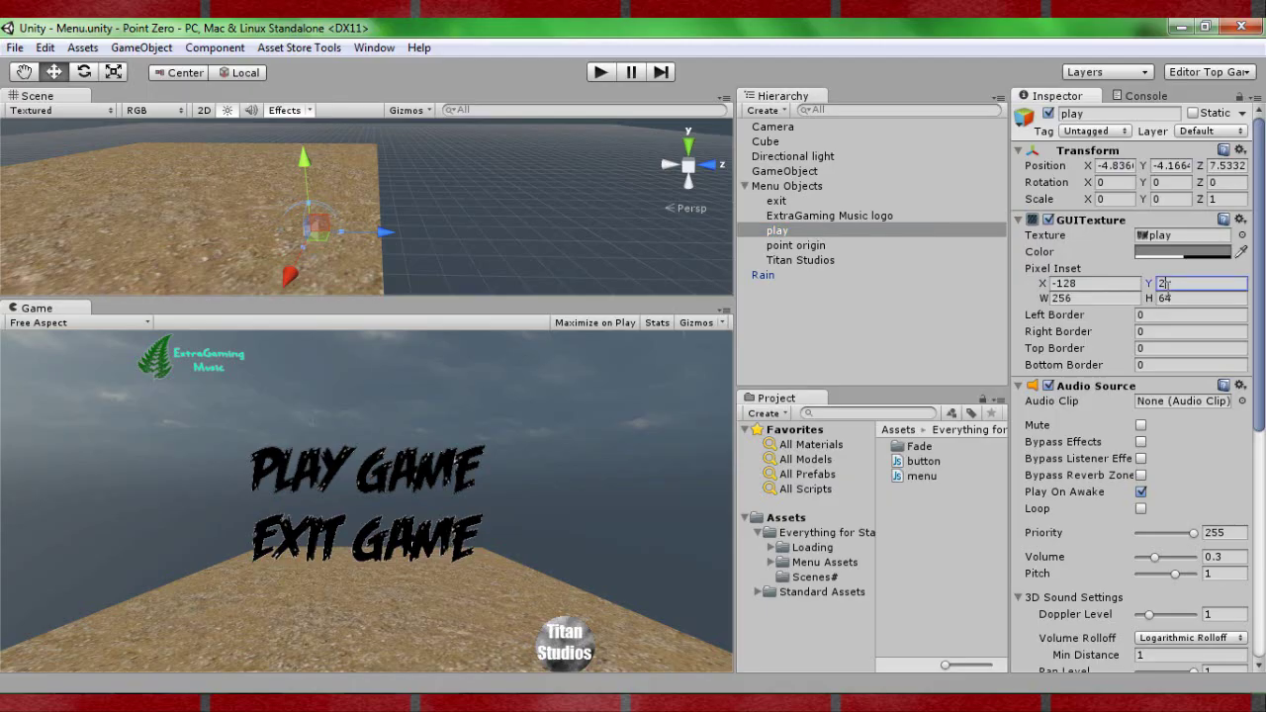
{"action": "left_click", "coordinate": [953, 313]}
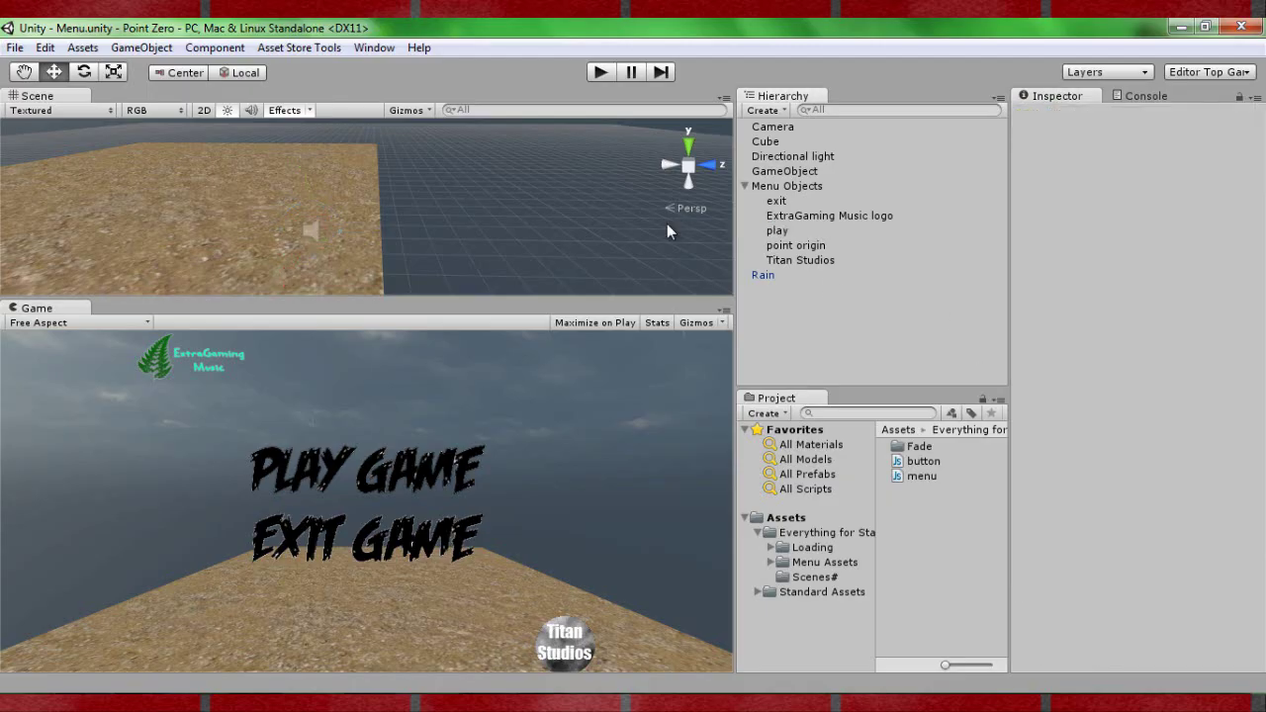
Preview the game at Standalone 1024x768, then return it to Free Aspect
{"action": "left_click", "coordinate": [103, 323]}
{"action": "left_click", "coordinate": [97, 436]}
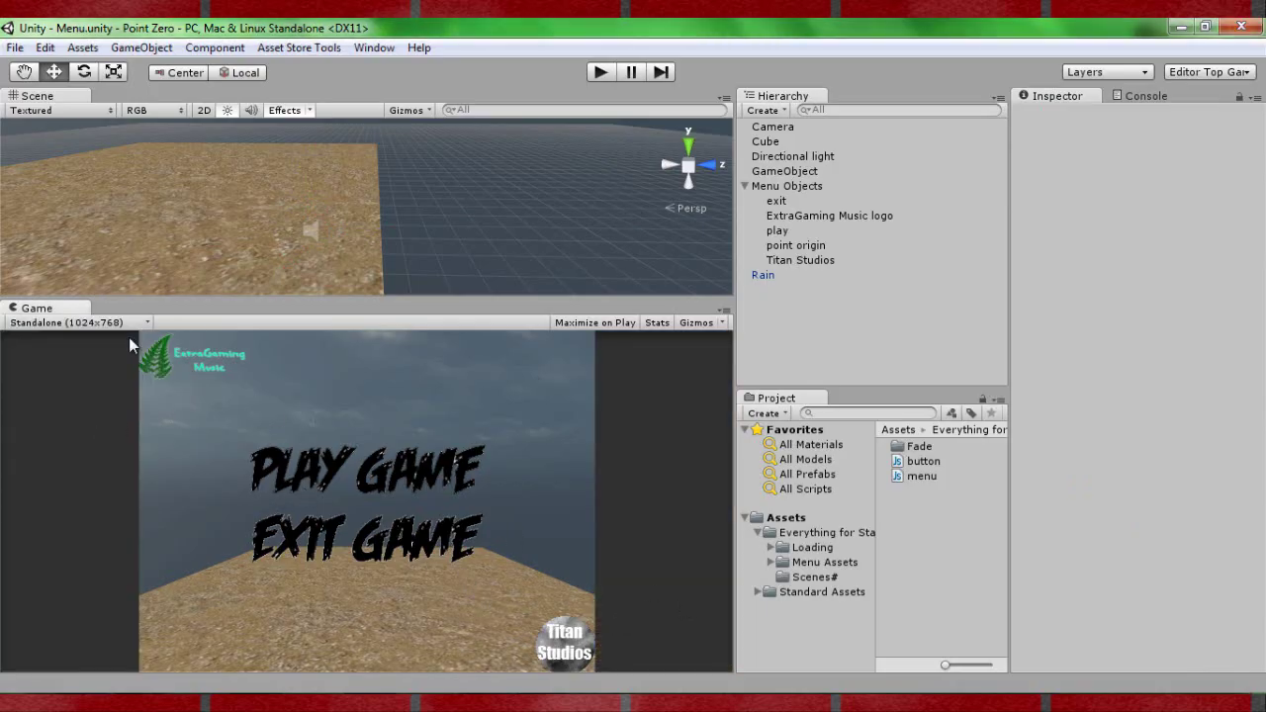
{"action": "left_click", "coordinate": [89, 324]}
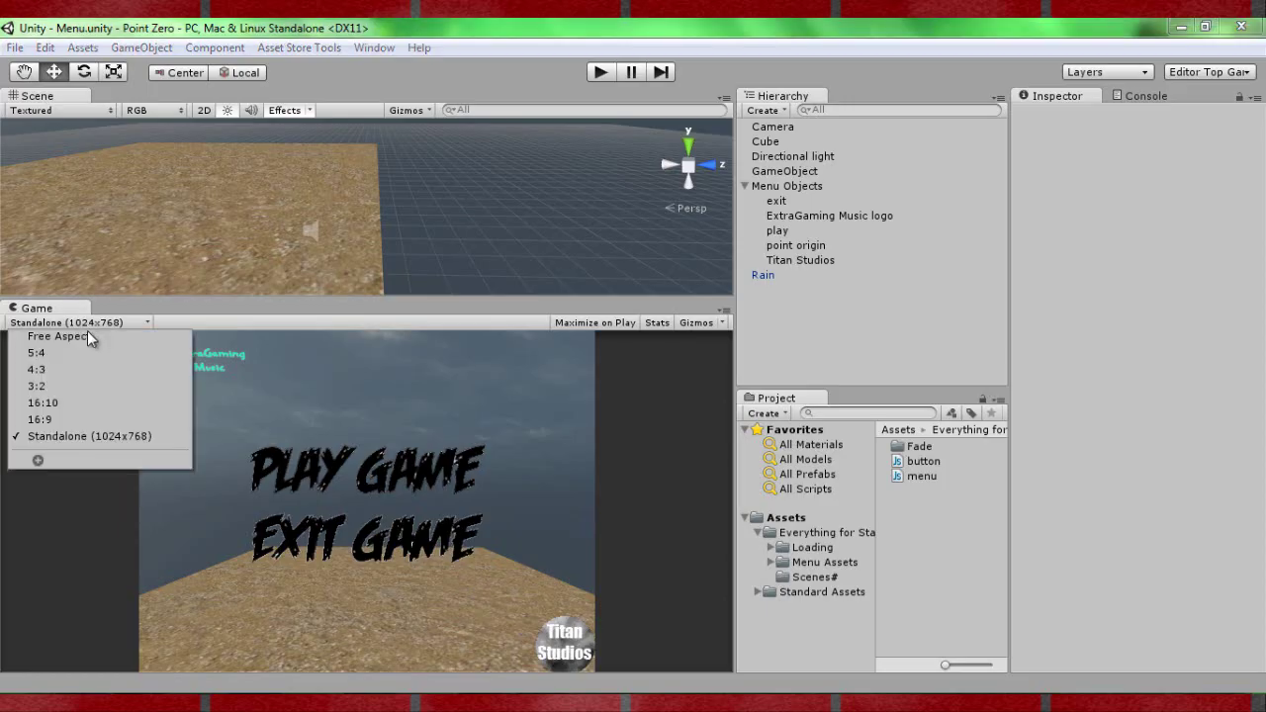
{"action": "left_click", "coordinate": [86, 337]}
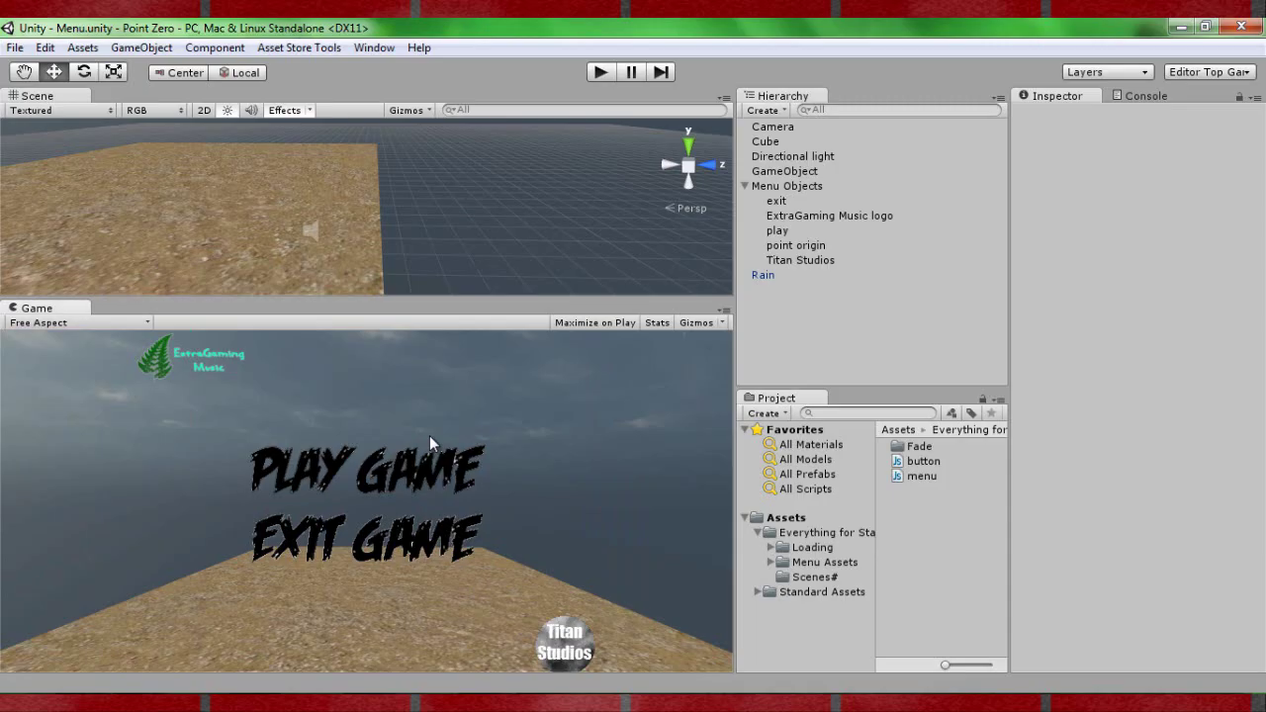
Make the game preview slightly taller and test-run the Menu scene
{"action": "left_click_drag", "start_coordinate": [419, 301], "coordinate": [397, 109]}
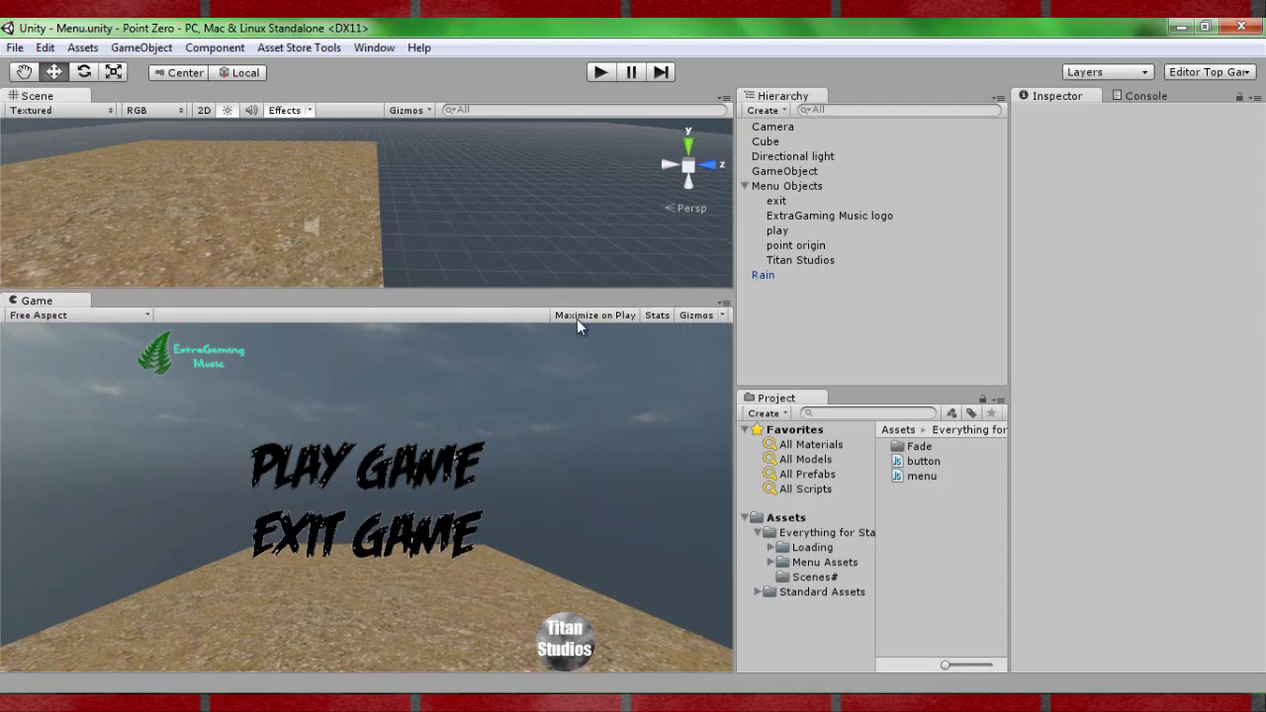
{"action": "left_click", "coordinate": [600, 72]}
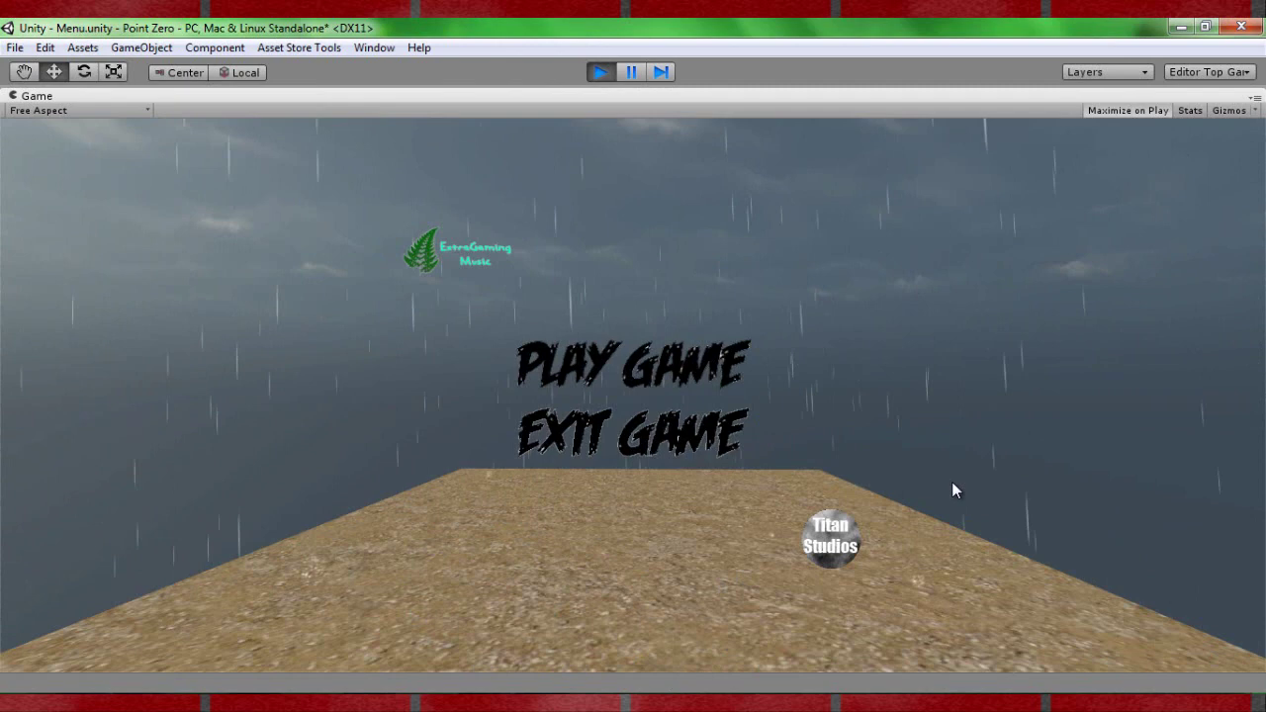
{"action": "left_click", "coordinate": [597, 74]}
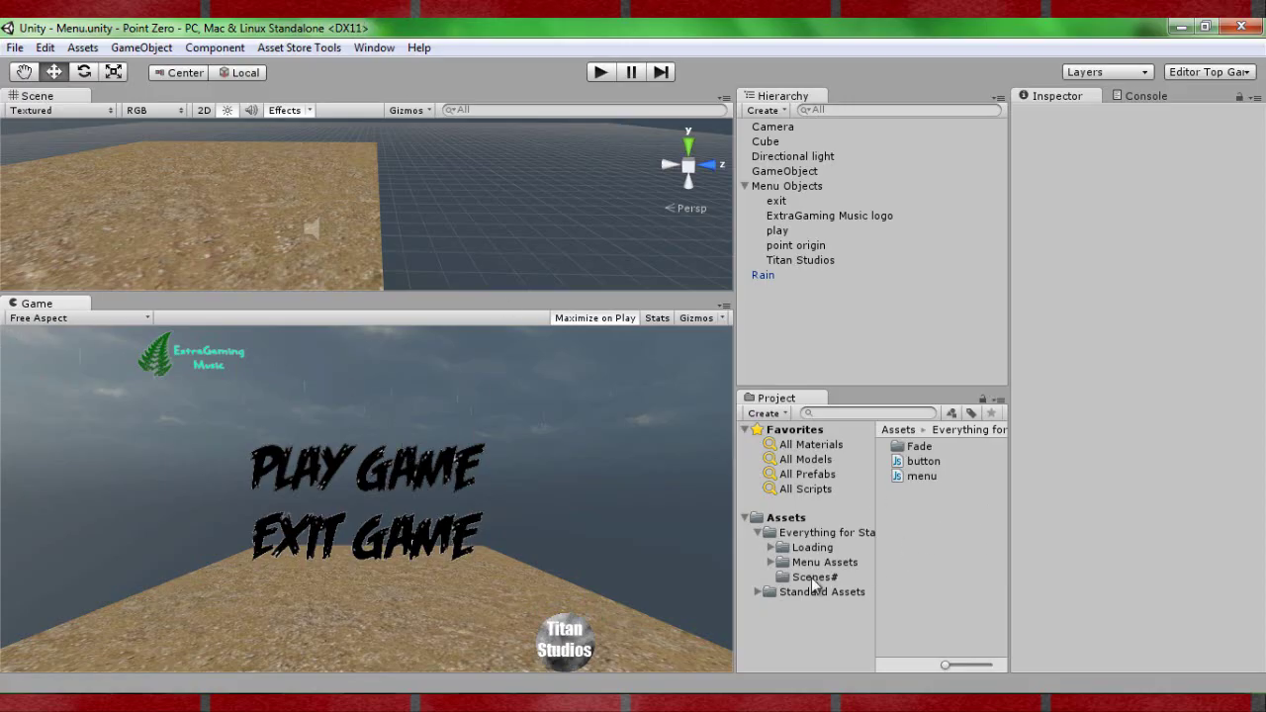
Test PLAY GAME in the menu, hitting the missing-Intro build error, then list the Scenes# scenes
{"action": "left_click", "coordinate": [601, 72]}
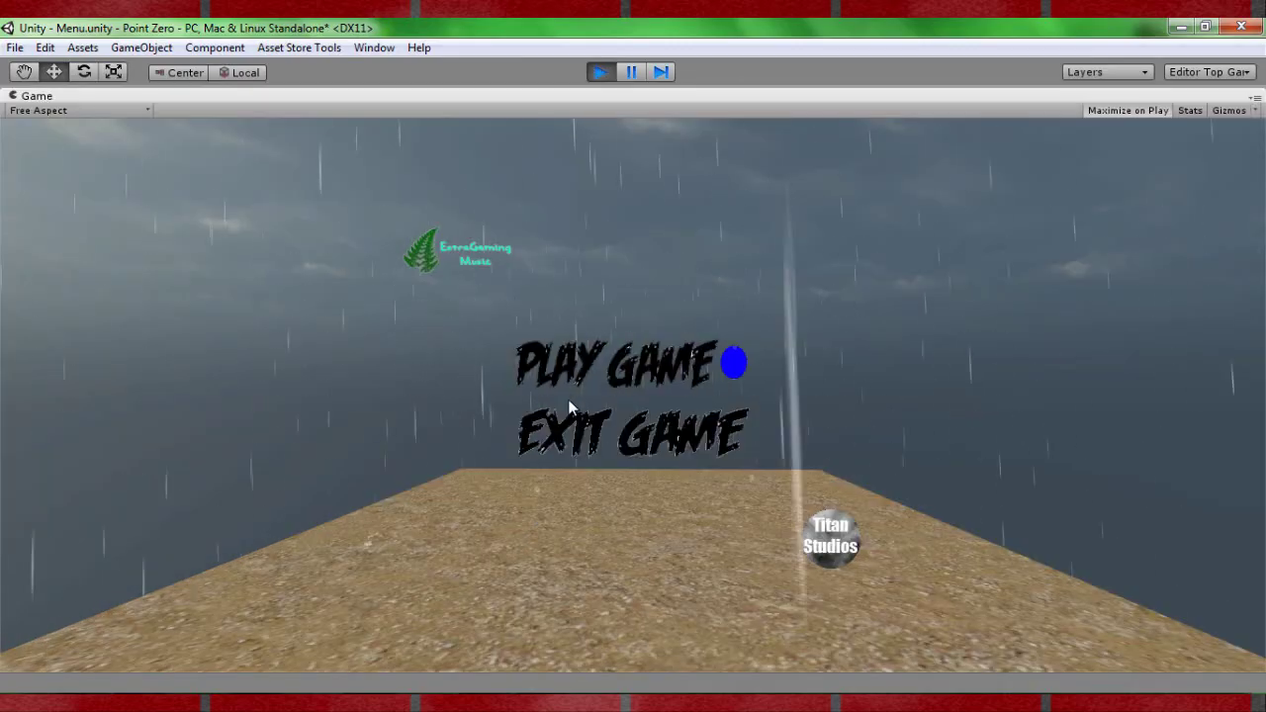
{"action": "left_click", "coordinate": [567, 396]}
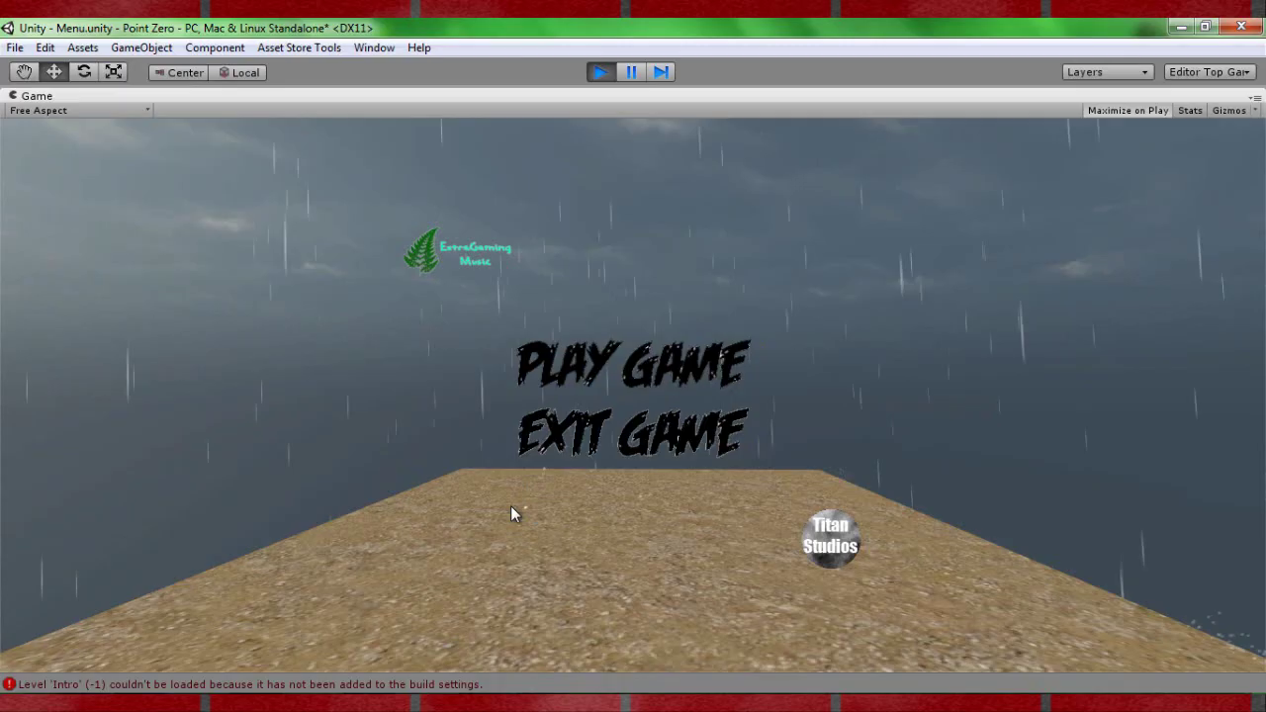
{"action": "left_click", "coordinate": [600, 72]}
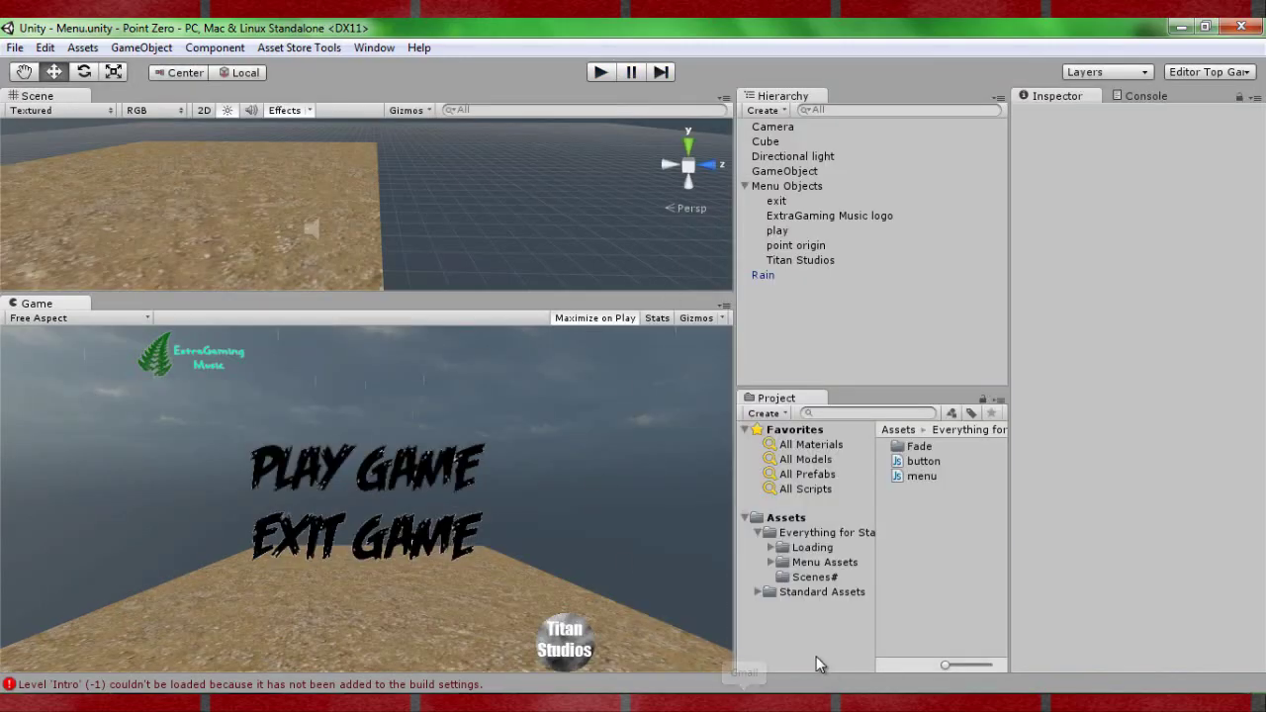
{"action": "left_click", "coordinate": [814, 578]}
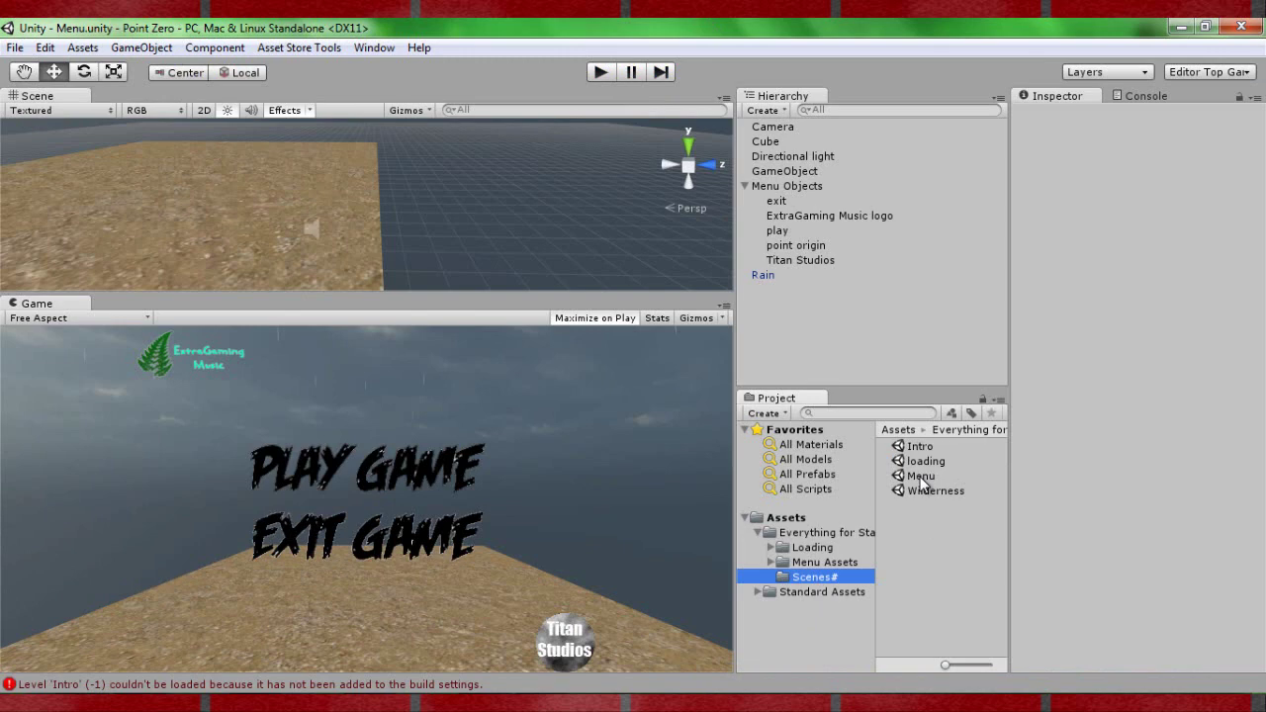
Open the Intro scene and test-run it until the missing 'loading' scene error
{"action": "double_click", "coordinate": [919, 446]}
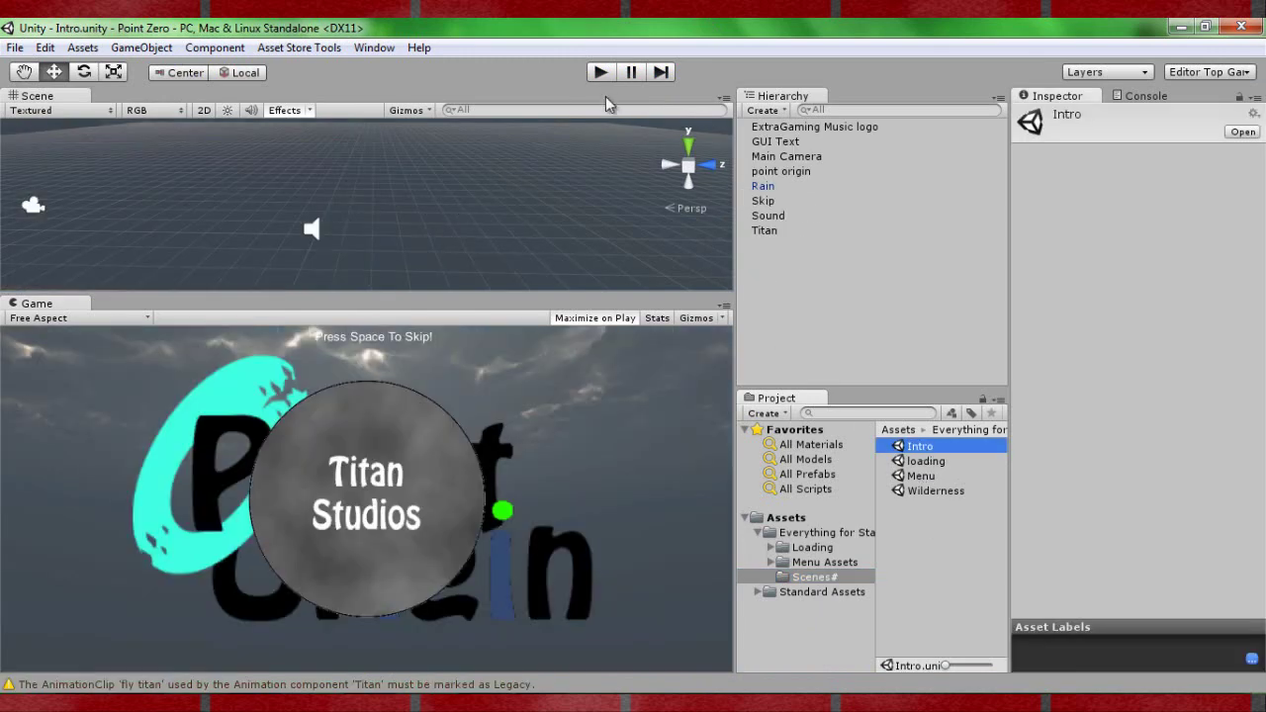
{"action": "left_click", "coordinate": [599, 71]}
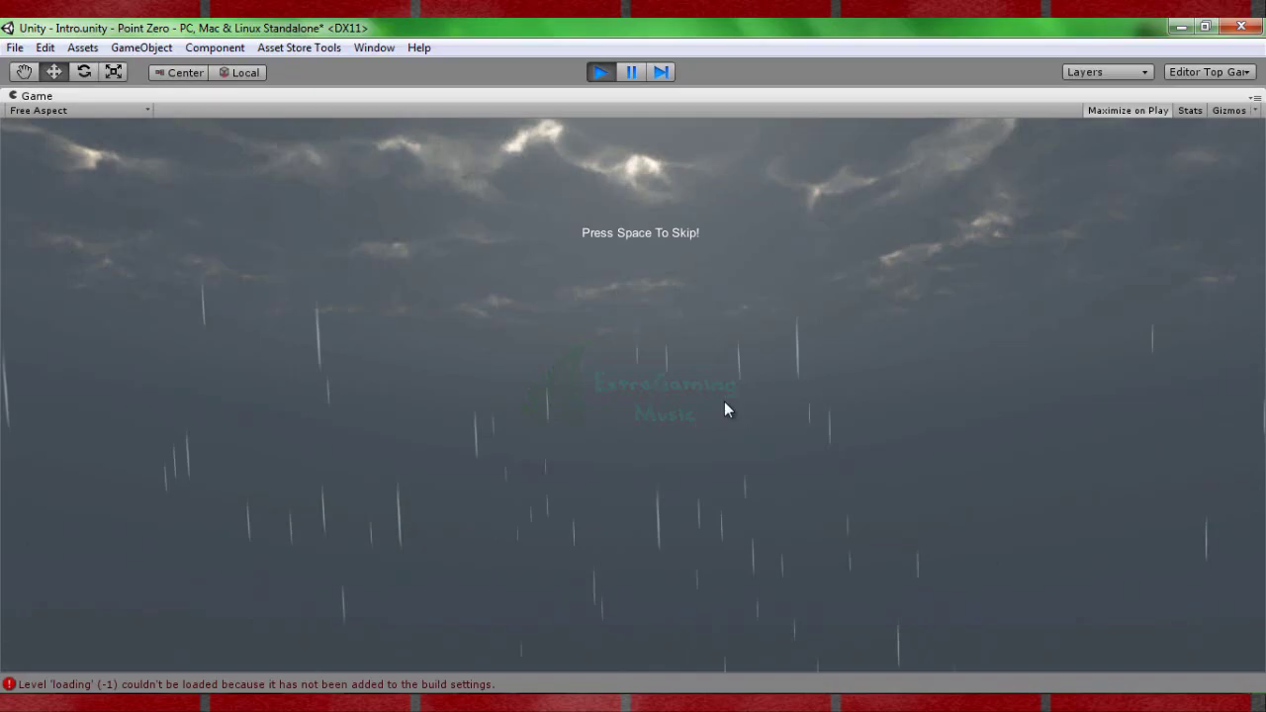
{"action": "left_click", "coordinate": [601, 73]}
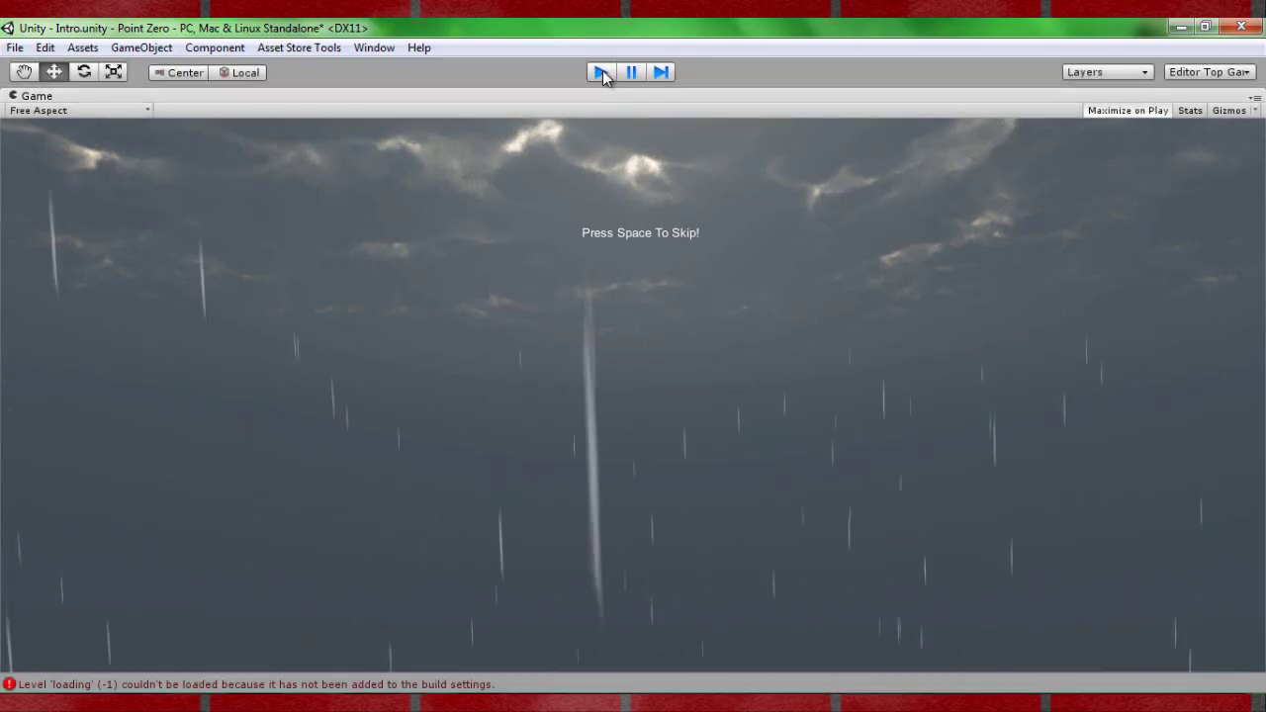
{"action": "left_click", "coordinate": [15, 48]}
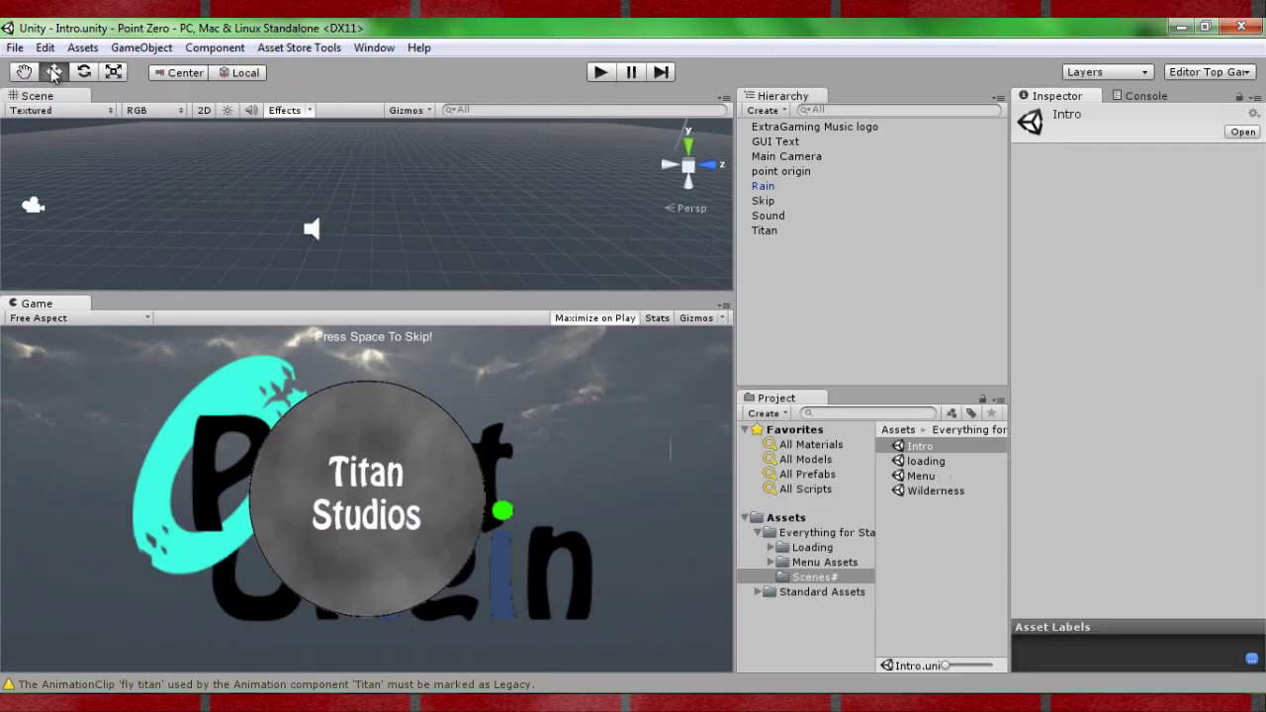
{"action": "left_click", "coordinate": [14, 48]}
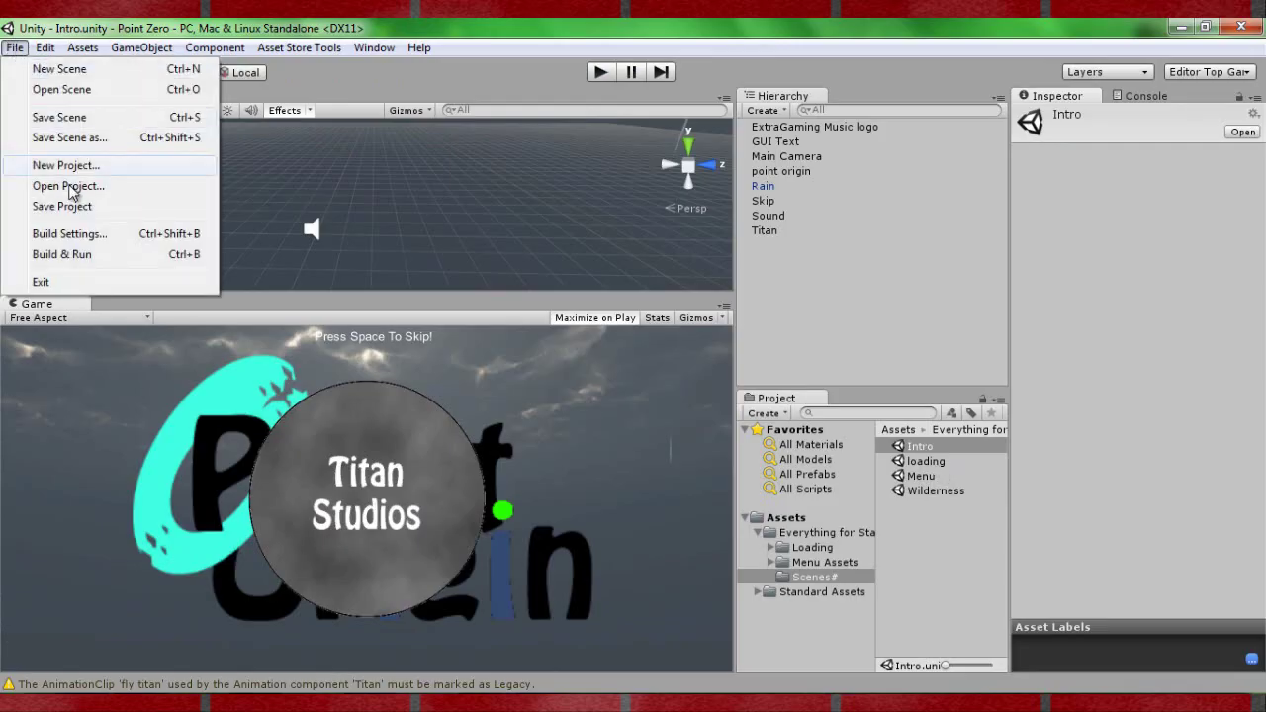
Add loading.unity to Scenes In Build in Build Settings
{"action": "left_click", "coordinate": [87, 234]}
{"action": "left_click_drag", "start_coordinate": [921, 463], "coordinate": [295, 226]}
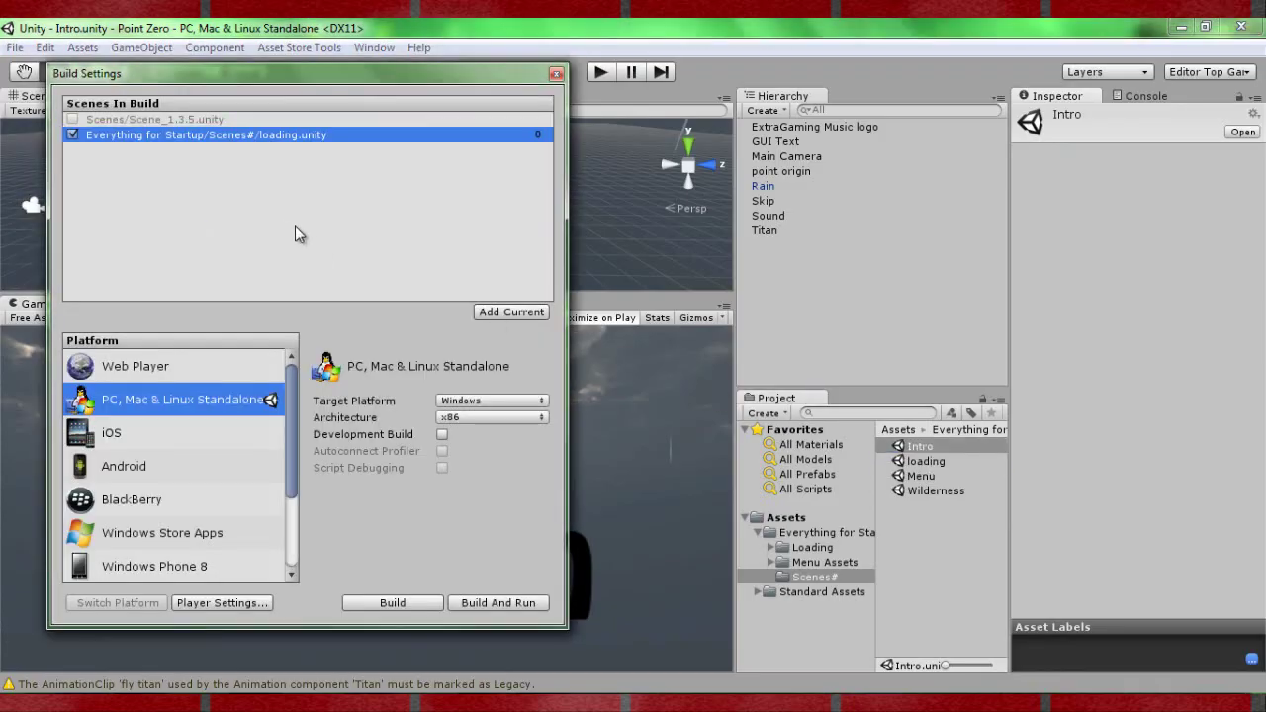
{"action": "left_click", "coordinate": [557, 75]}
Test-run the Intro, skipping it with Space to reach the Loading screen
{"action": "left_click", "coordinate": [600, 72]}
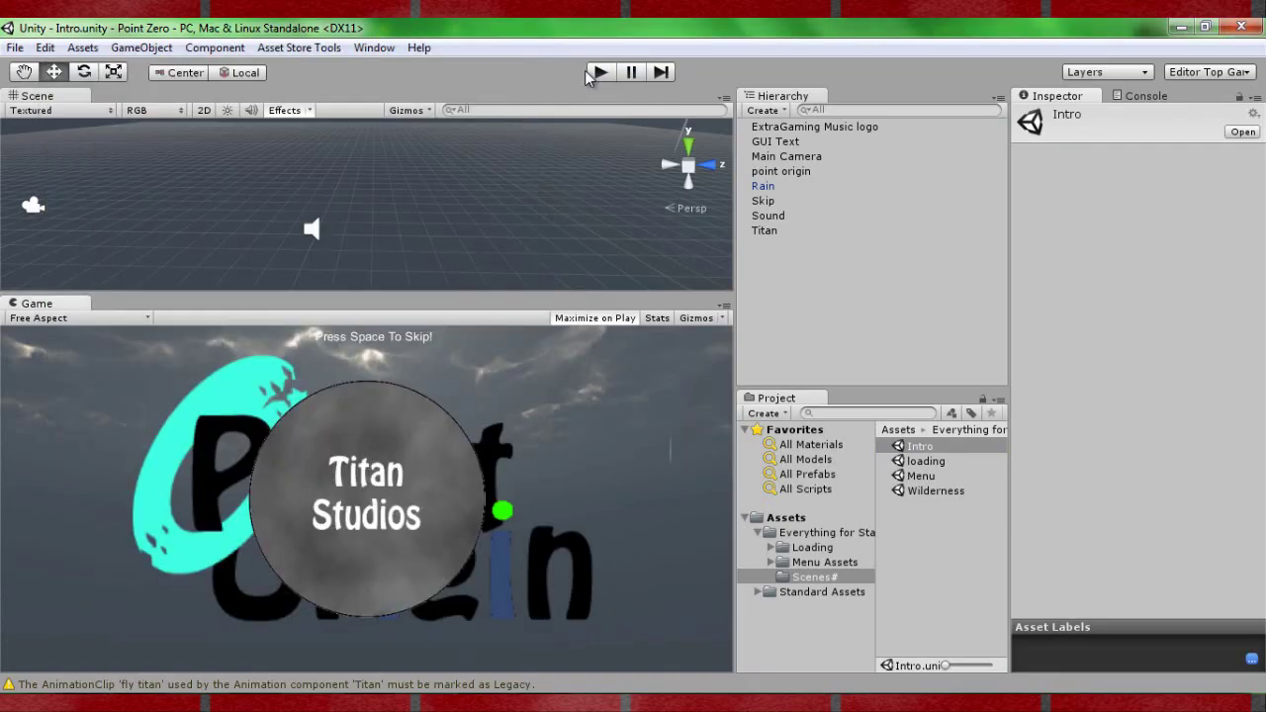
{"action": "key", "text": "space"}
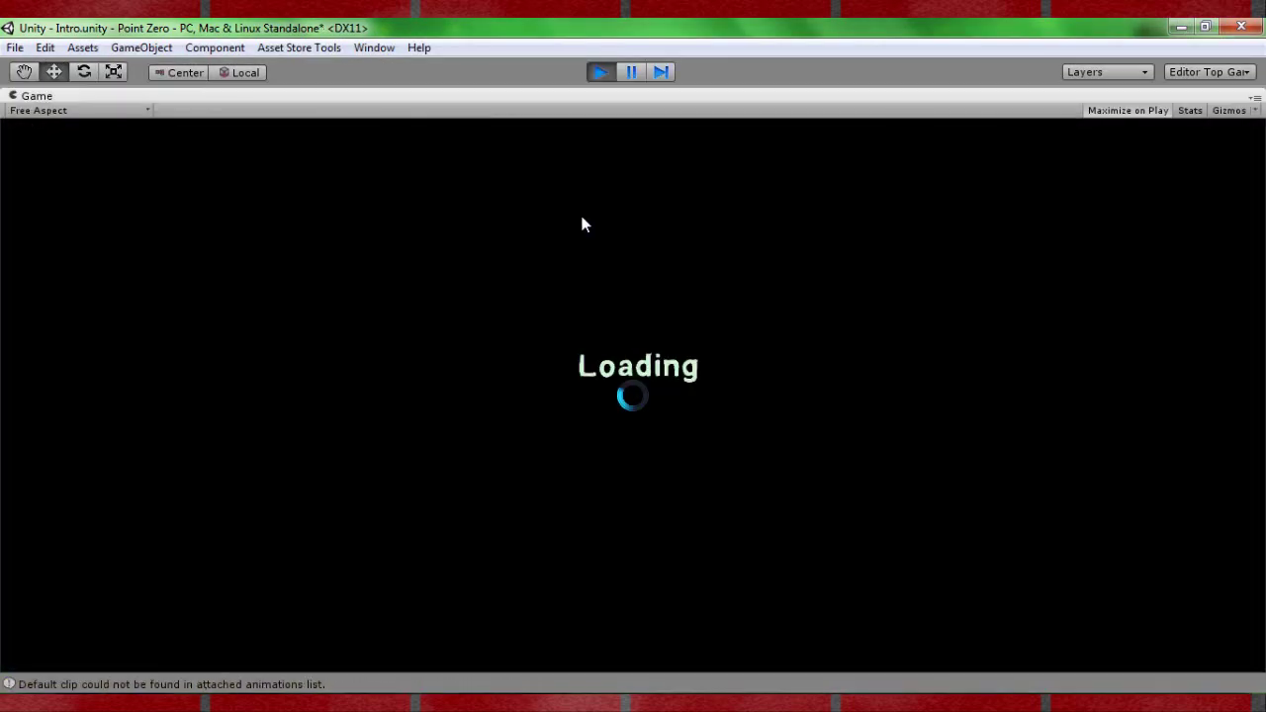
{"action": "left_click", "coordinate": [597, 77]}
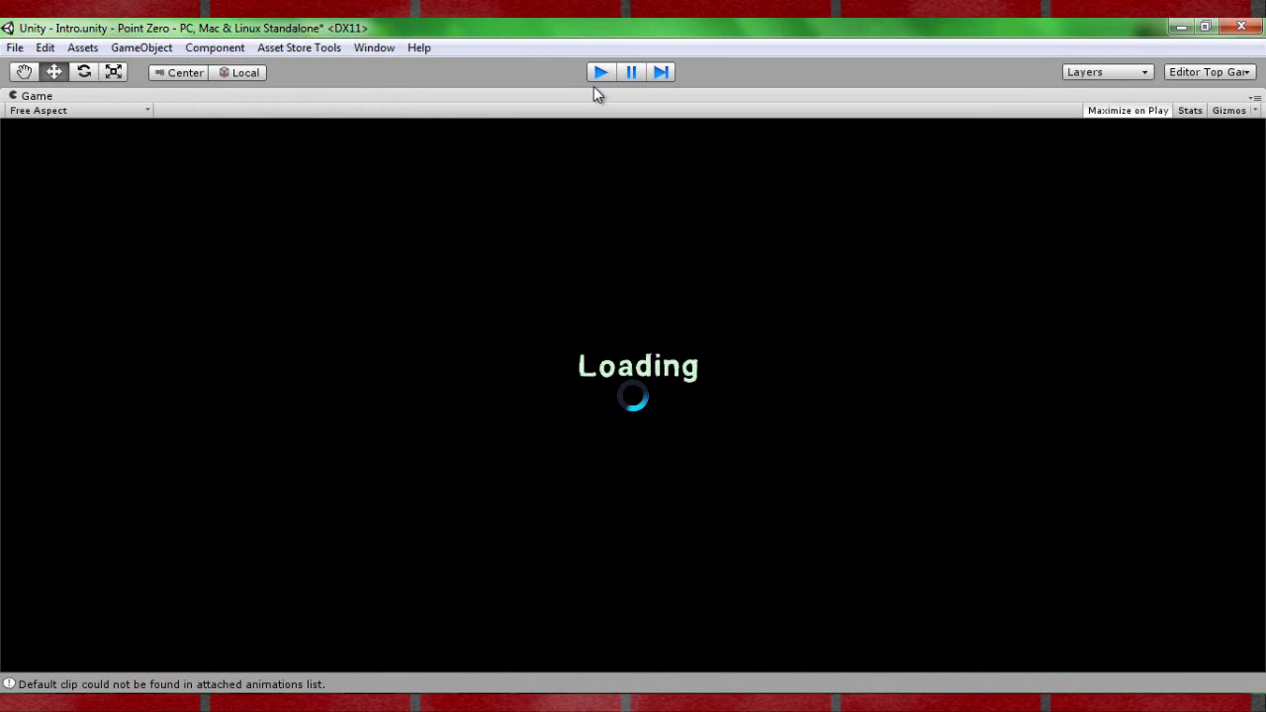
Open the loading scene and inspect its LoadingTime and LoadingEffect objects
{"action": "double_click", "coordinate": [920, 461]}
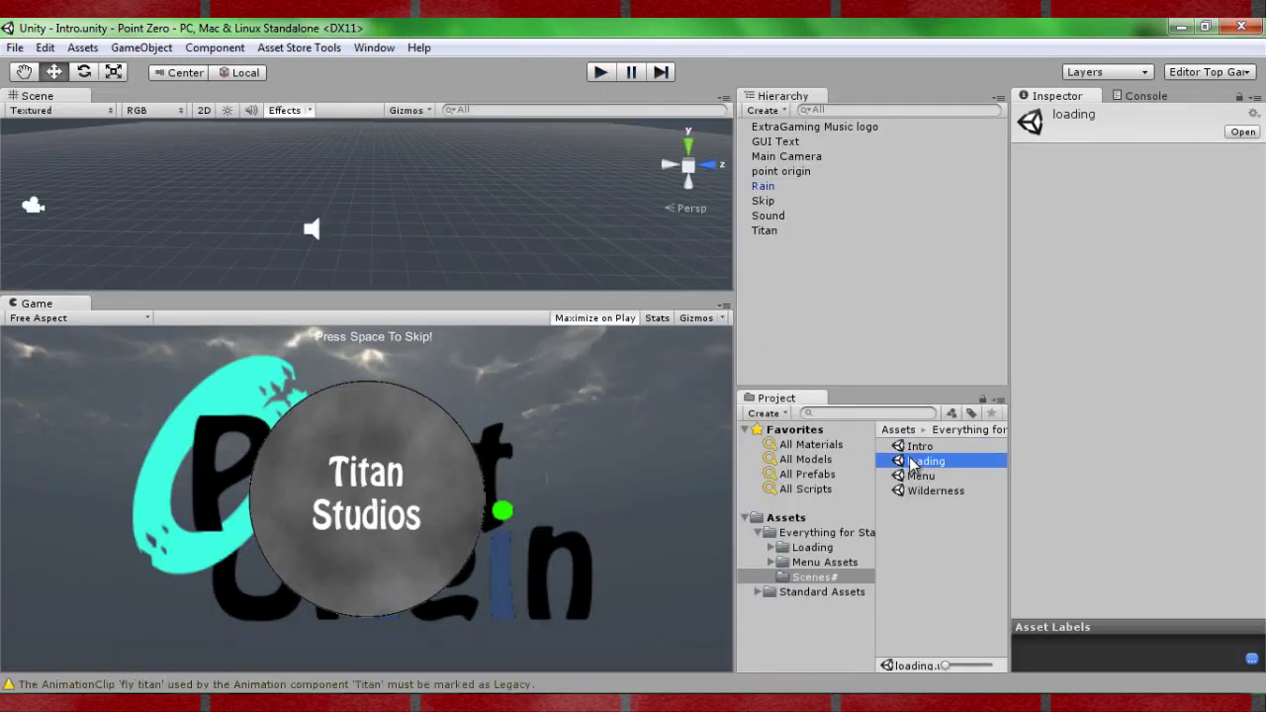
{"action": "left_click", "coordinate": [776, 186]}
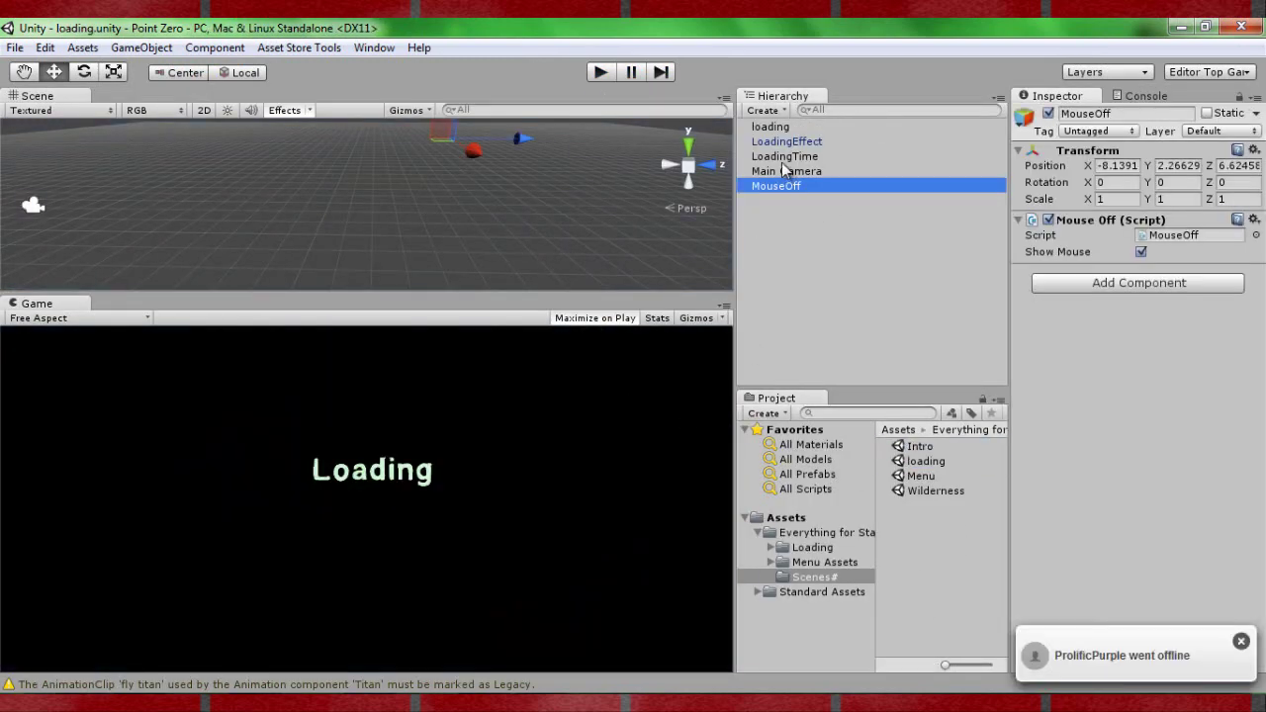
{"action": "left_click", "coordinate": [781, 156]}
{"action": "left_click", "coordinate": [817, 143]}
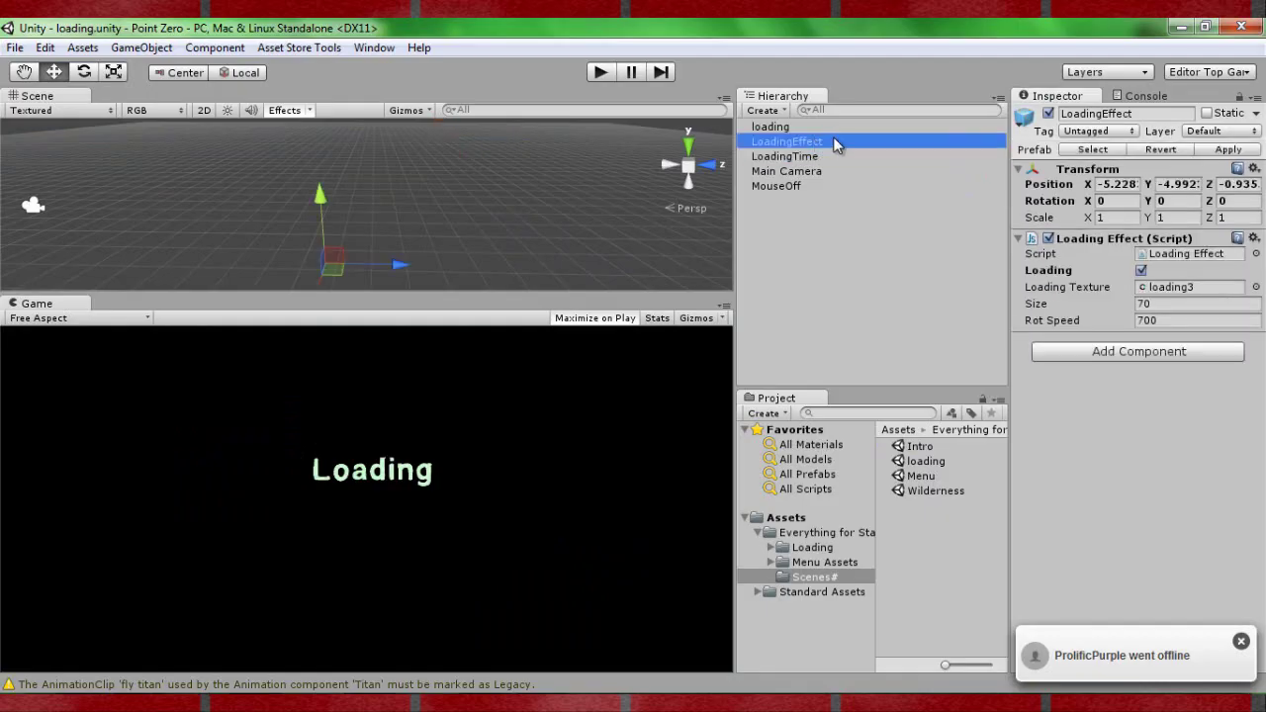
{"action": "left_click", "coordinate": [826, 158]}
{"action": "left_click", "coordinate": [805, 141]}
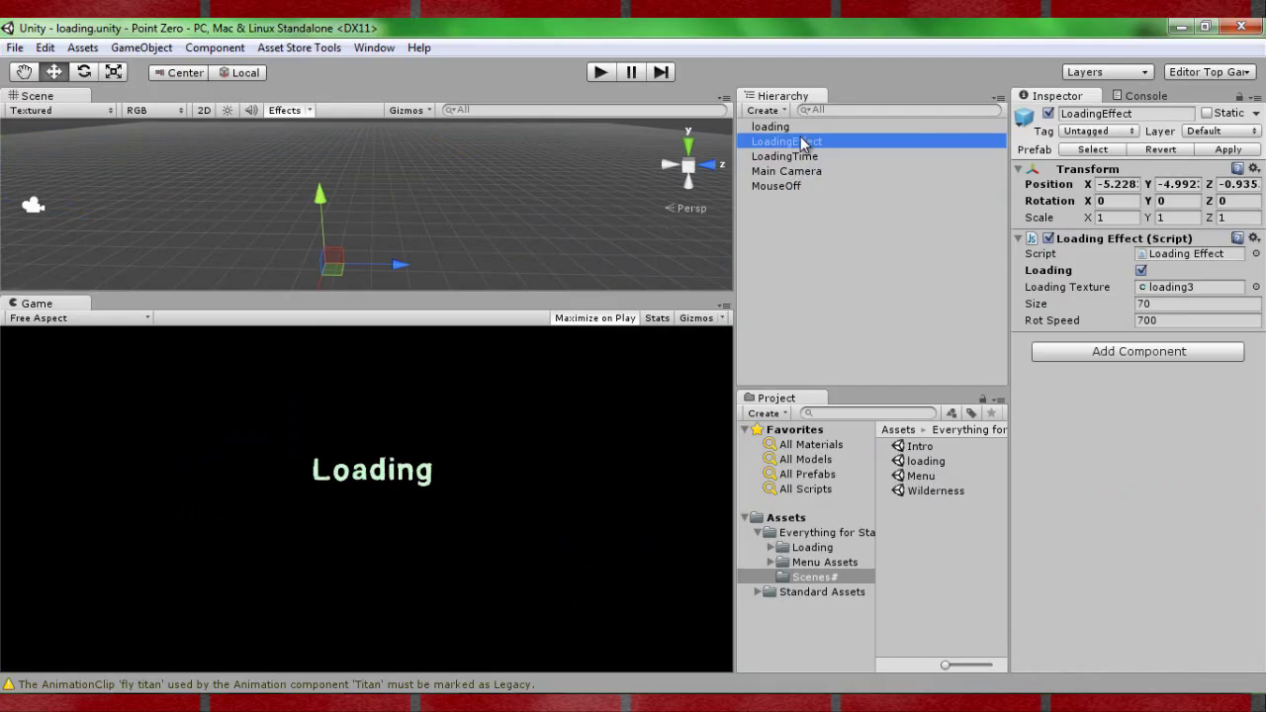
Test-play the loading scene until the missing 'Wilderness' build-settings error
{"action": "left_click", "coordinate": [862, 273]}
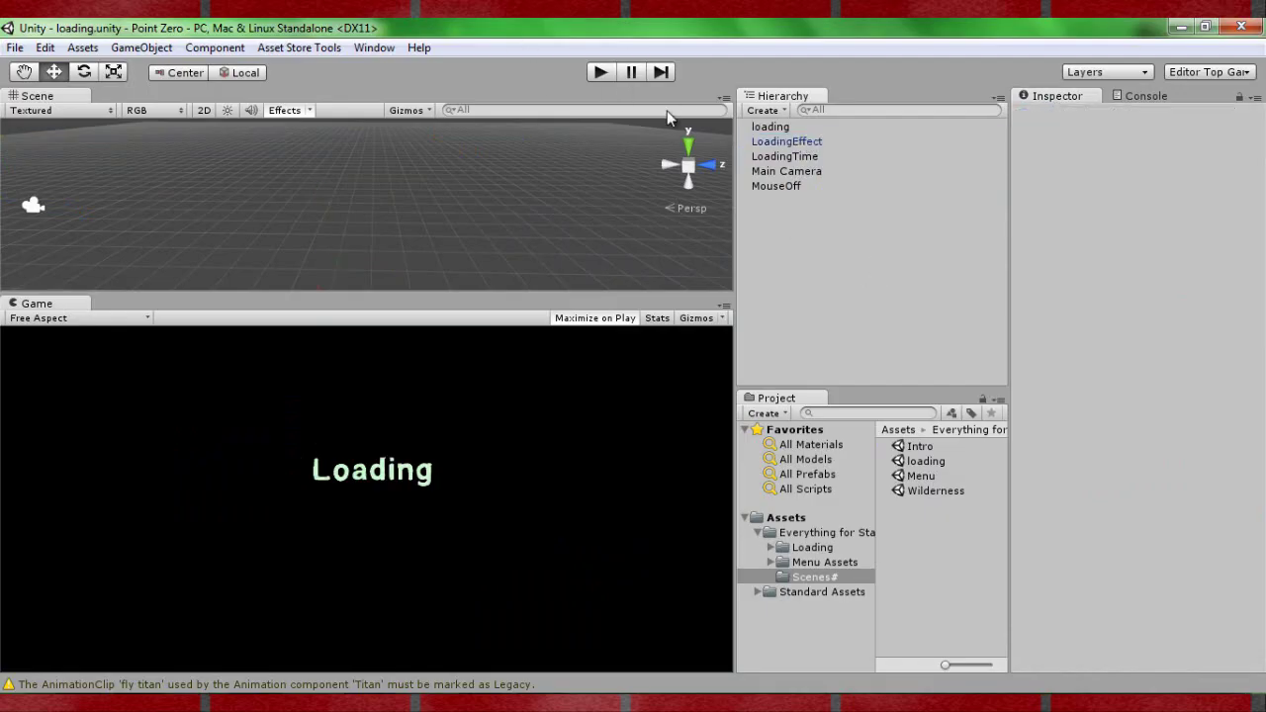
{"action": "left_click", "coordinate": [597, 71]}
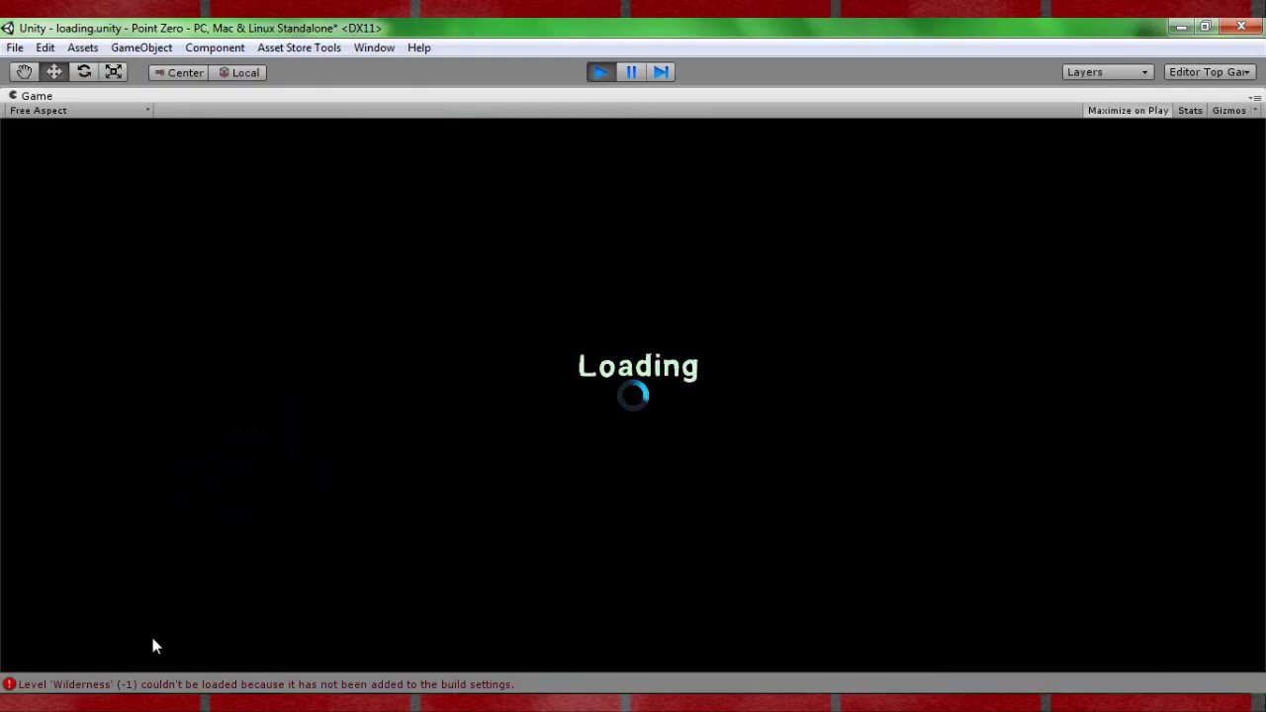
{"action": "left_click", "coordinate": [599, 72]}
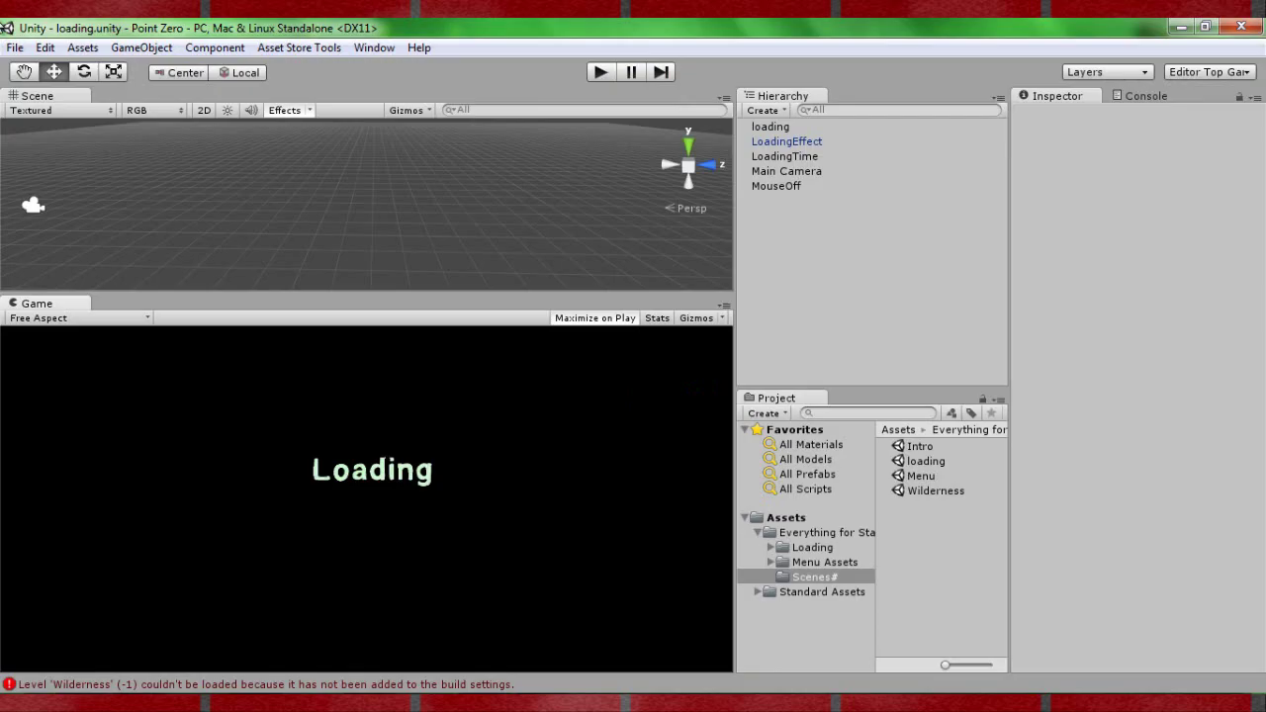
{"action": "double_click", "coordinate": [932, 492]}
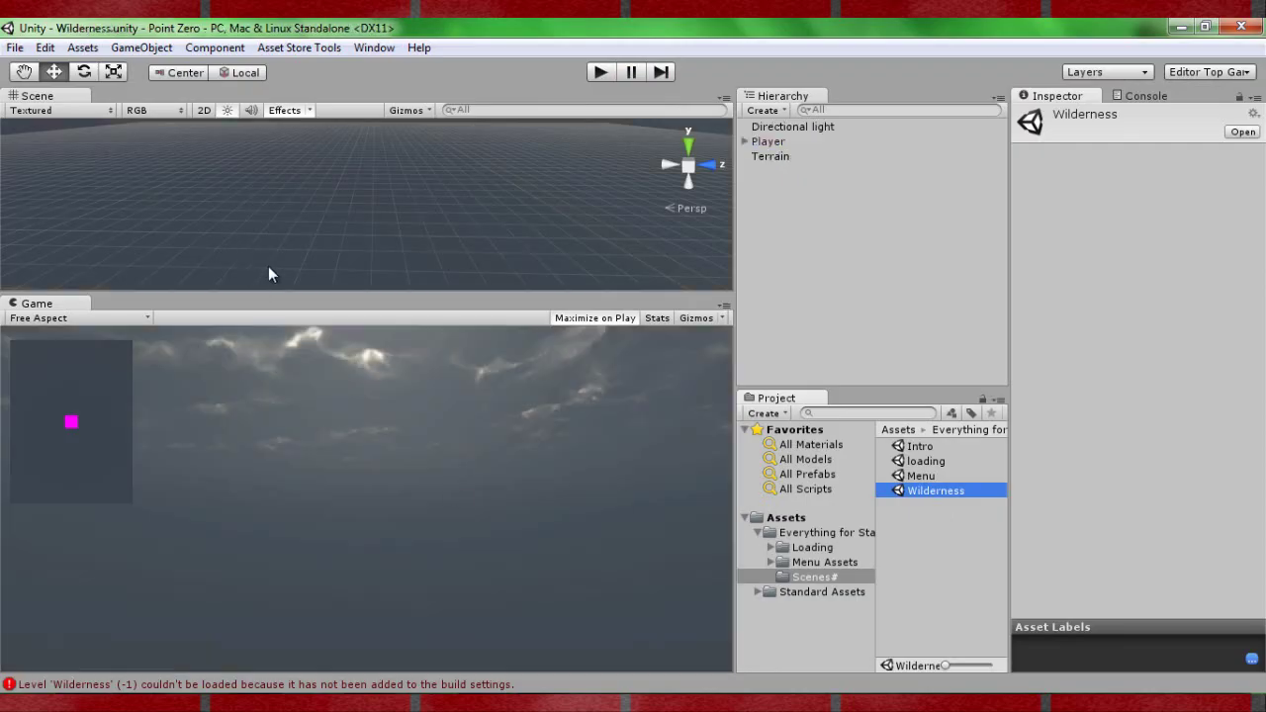
{"action": "left_click_drag", "start_coordinate": [342, 277], "coordinate": [829, 163], "text": "alt"}
{"action": "double_click", "coordinate": [786, 140]}
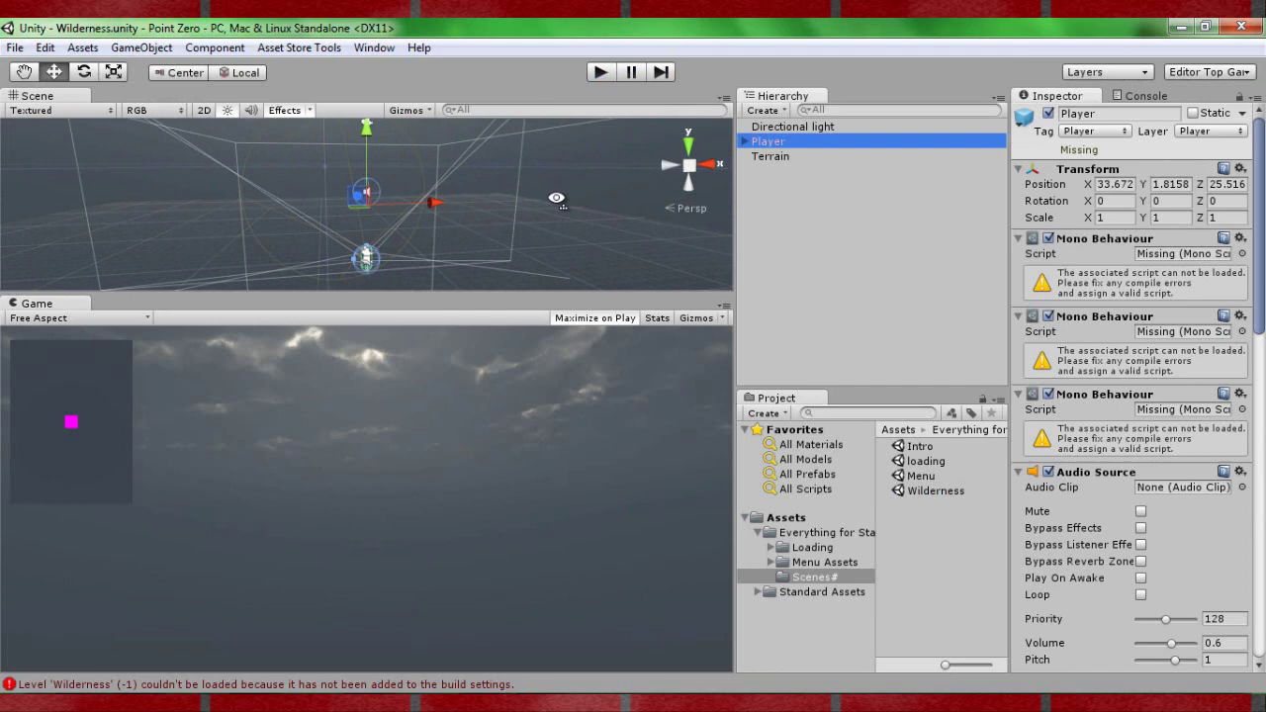
{"action": "mouse_move", "coordinate": [632, 187]}
{"action": "left_mouse_down", "text": "alt"}
{"action": "mouse_move", "coordinate": [537, 212]}
{"action": "mouse_move", "coordinate": [659, 370]}
{"action": "mouse_move", "coordinate": [685, 475]}
{"action": "mouse_move", "coordinate": [598, 393]}
{"action": "mouse_move", "coordinate": [329, 292]}
{"action": "left_mouse_up", "text": "alt"}
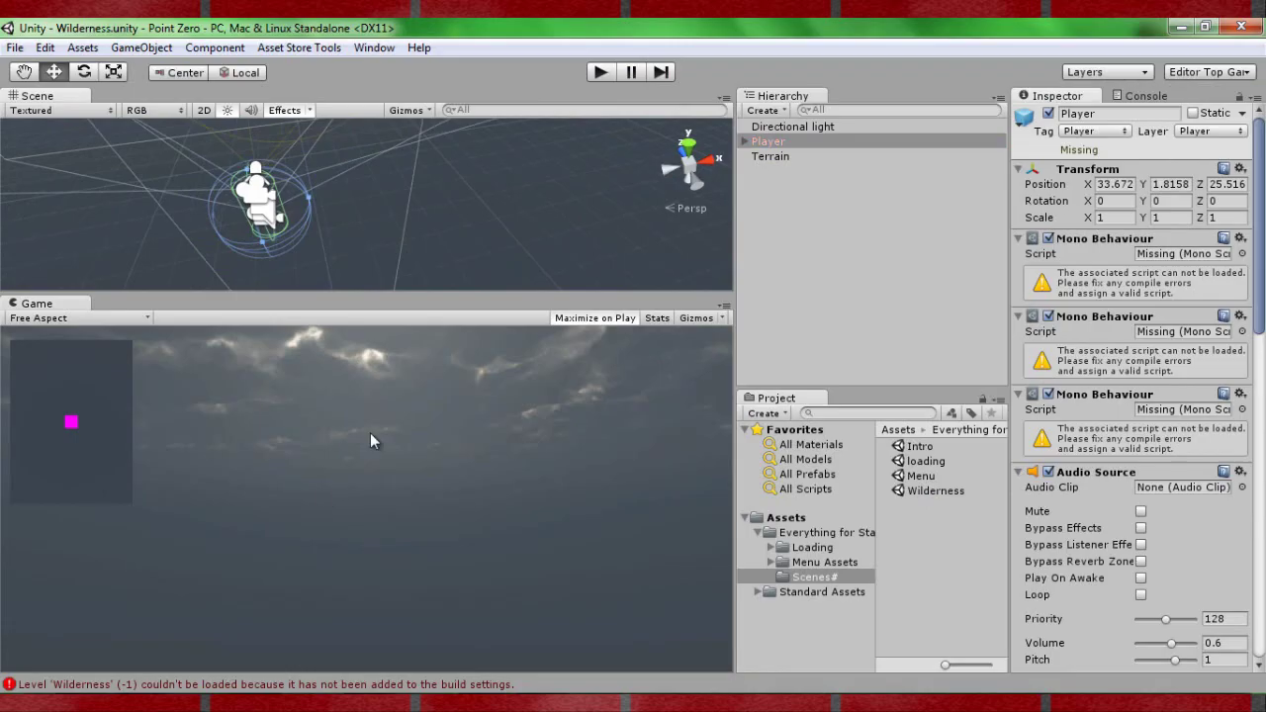
{"action": "double_click", "coordinate": [922, 464]}
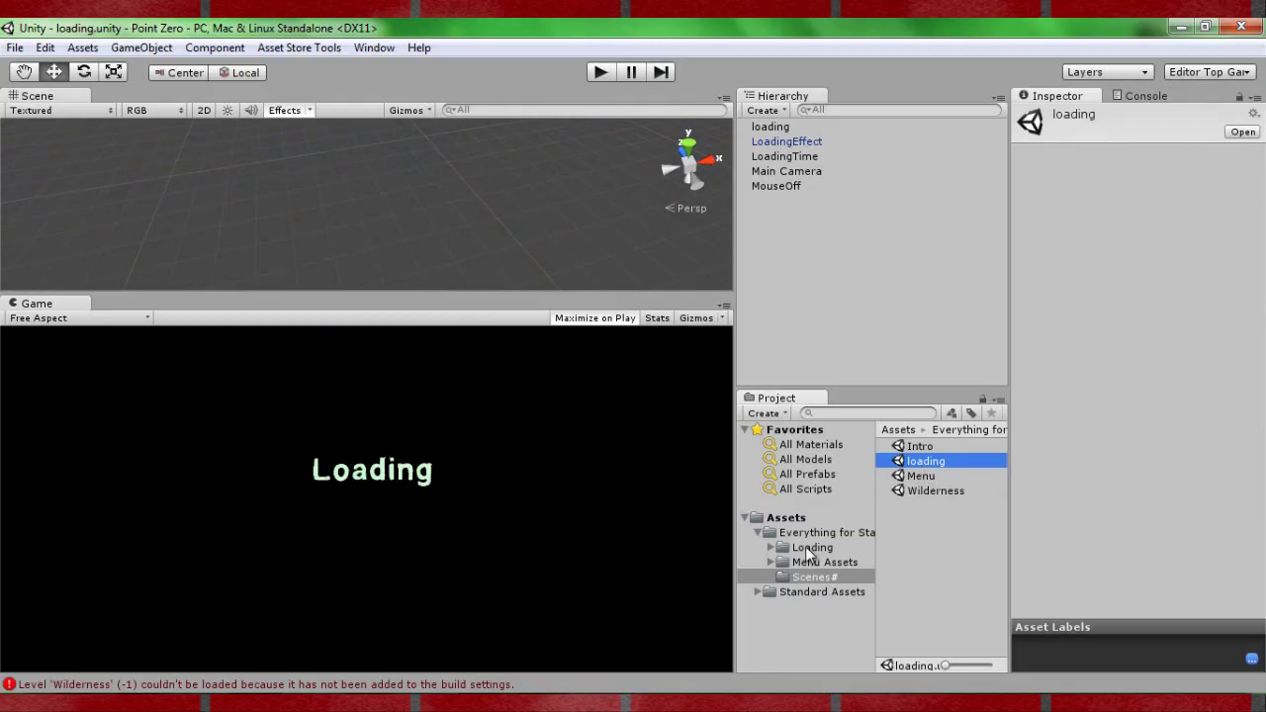
Browse into Menu Assets > Scripts > Fade in the Project panel
{"action": "left_click", "coordinate": [771, 562]}
{"action": "scroll", "coordinate": [817, 584], "scroll_direction": "down", "scroll_amount": 1}
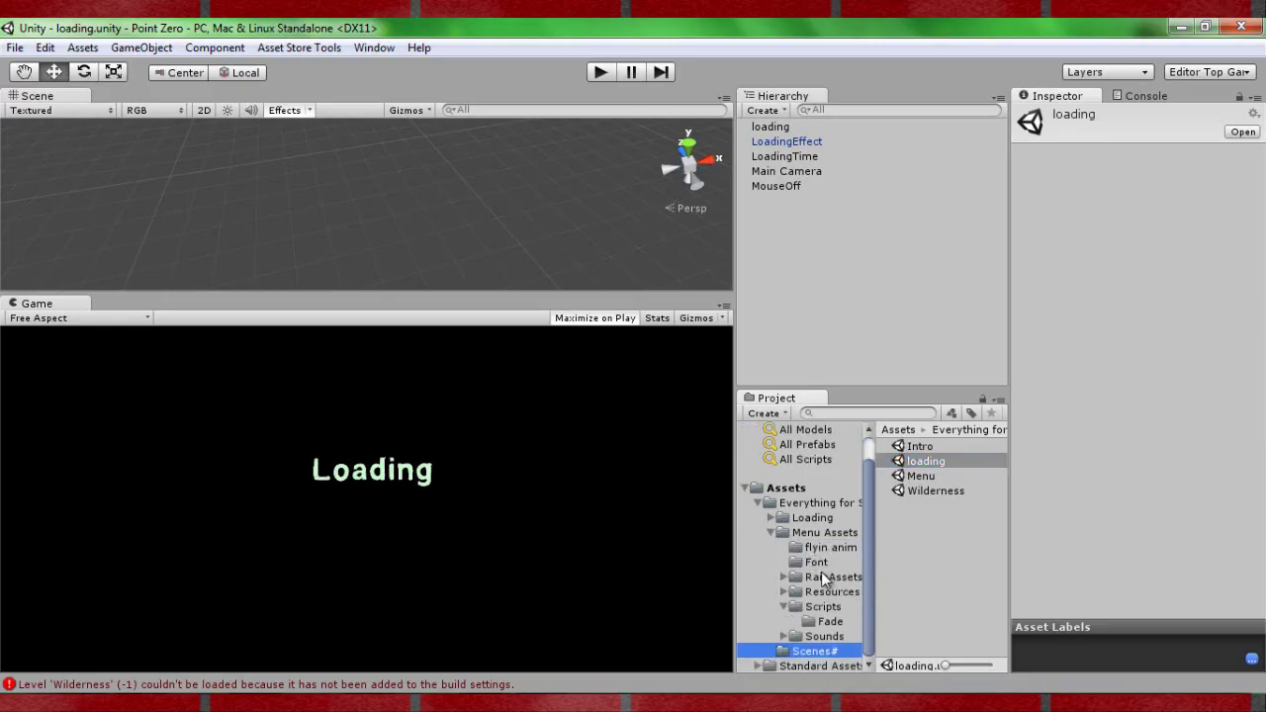
{"action": "left_click", "coordinate": [841, 607]}
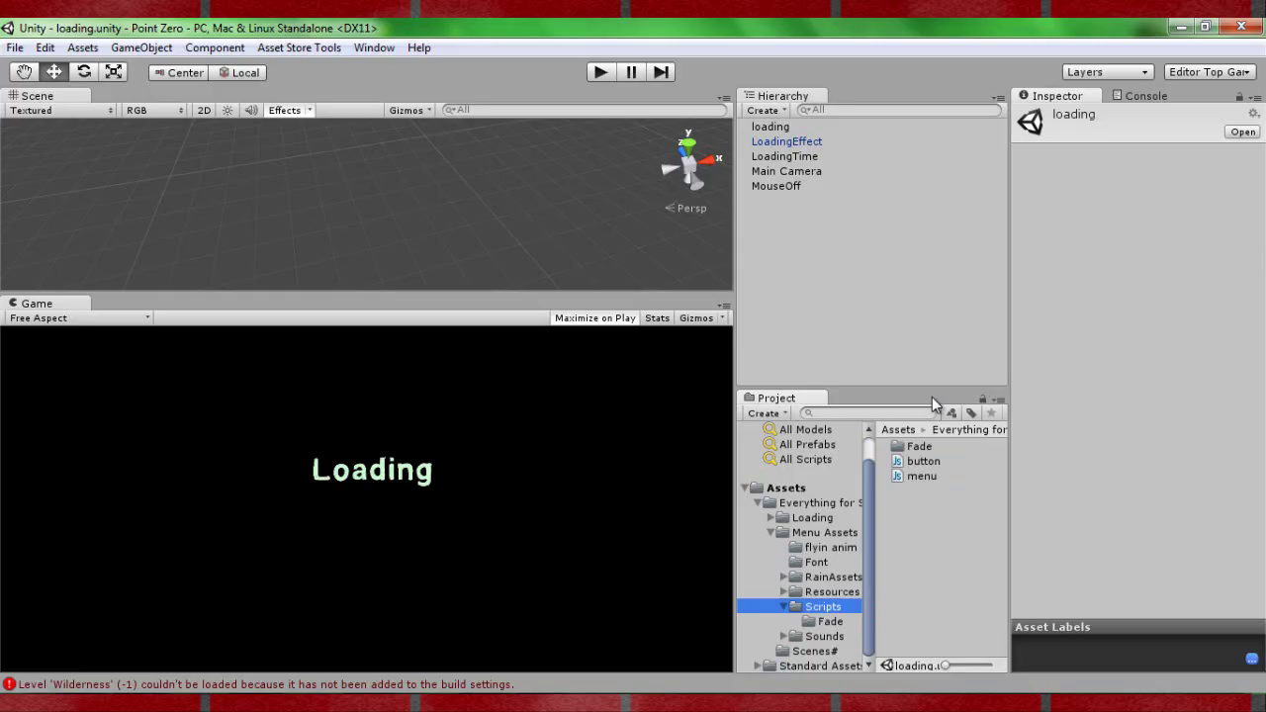
{"action": "double_click", "coordinate": [923, 447]}
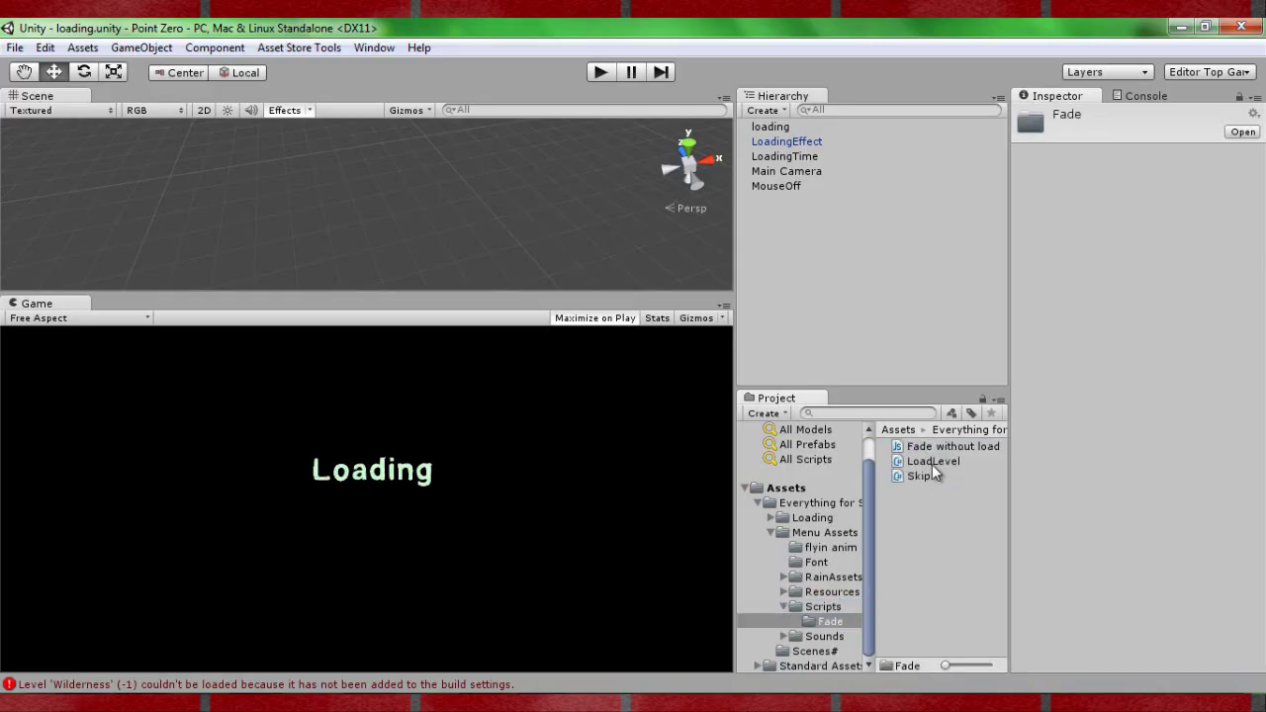
Locate LoadingTime's LoadLevelLoading script in the Loading Scripts folder
{"action": "left_click", "coordinate": [786, 141]}
{"action": "left_click", "coordinate": [811, 160]}
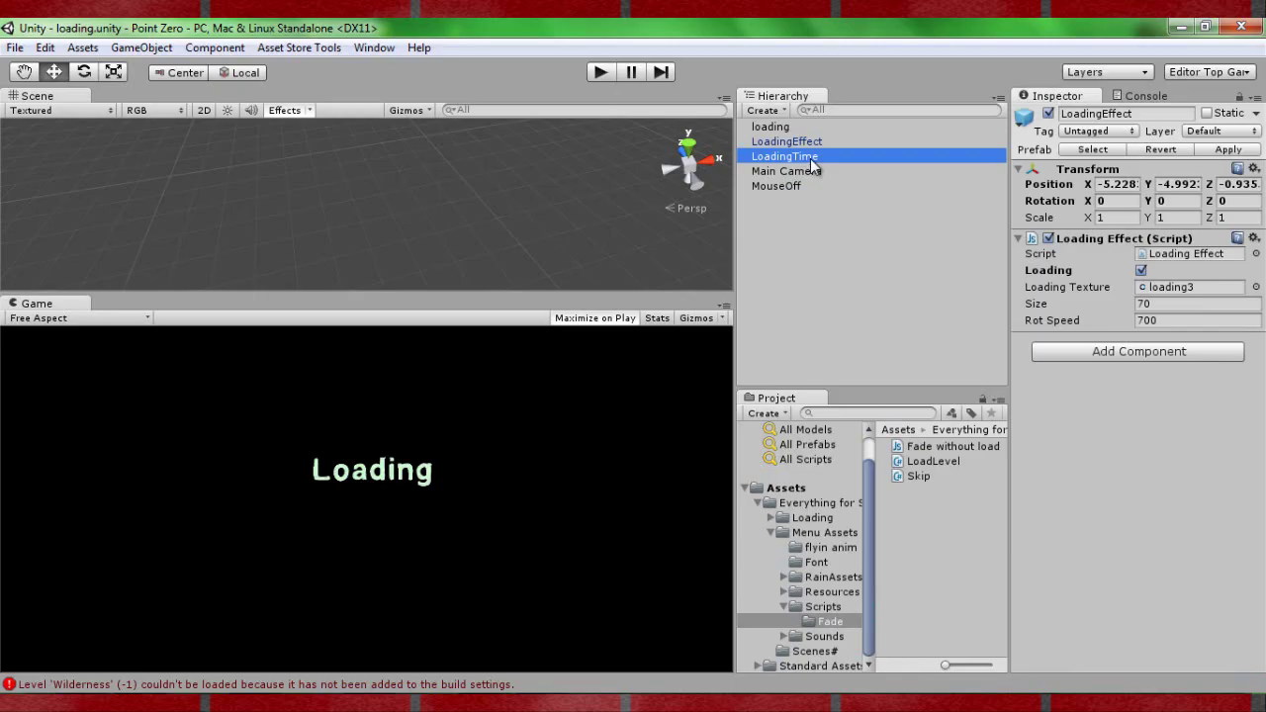
{"action": "left_click", "coordinate": [1168, 237]}
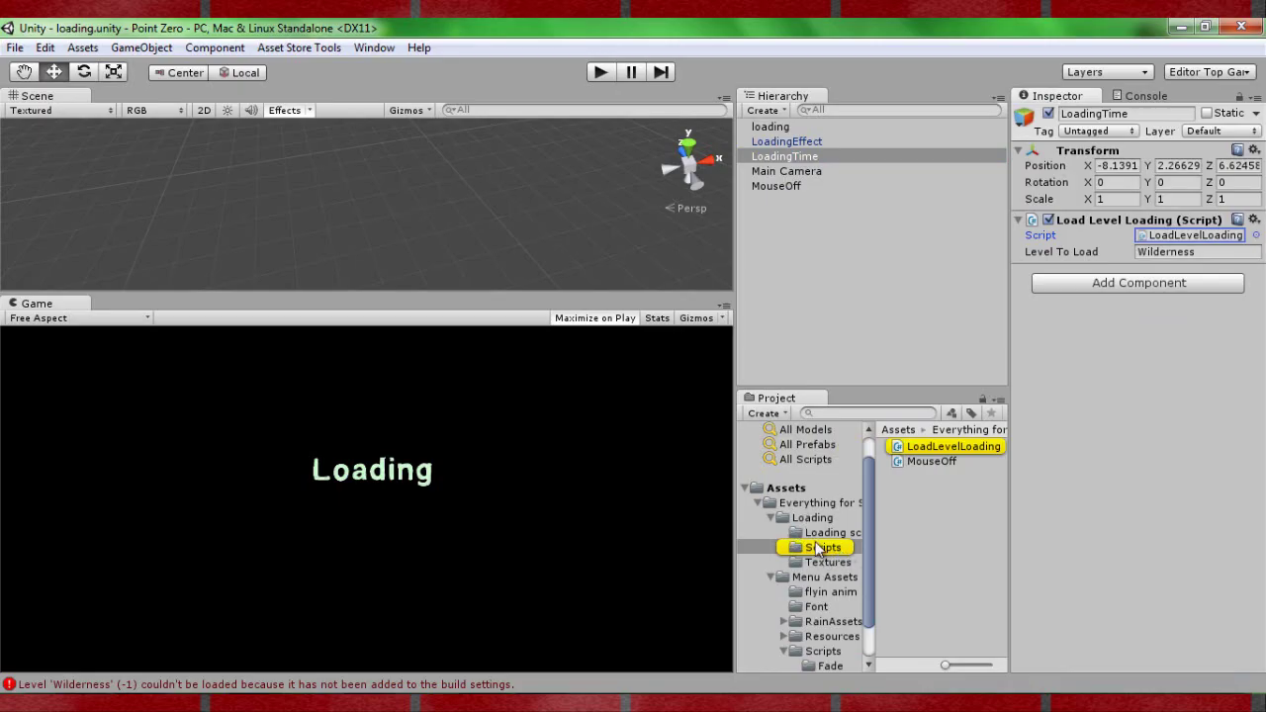
Shorten LoadLevelLoading's WaitForSeconds(8) to a smaller value in MonoDevelop and save
{"action": "left_click", "coordinate": [944, 447]}
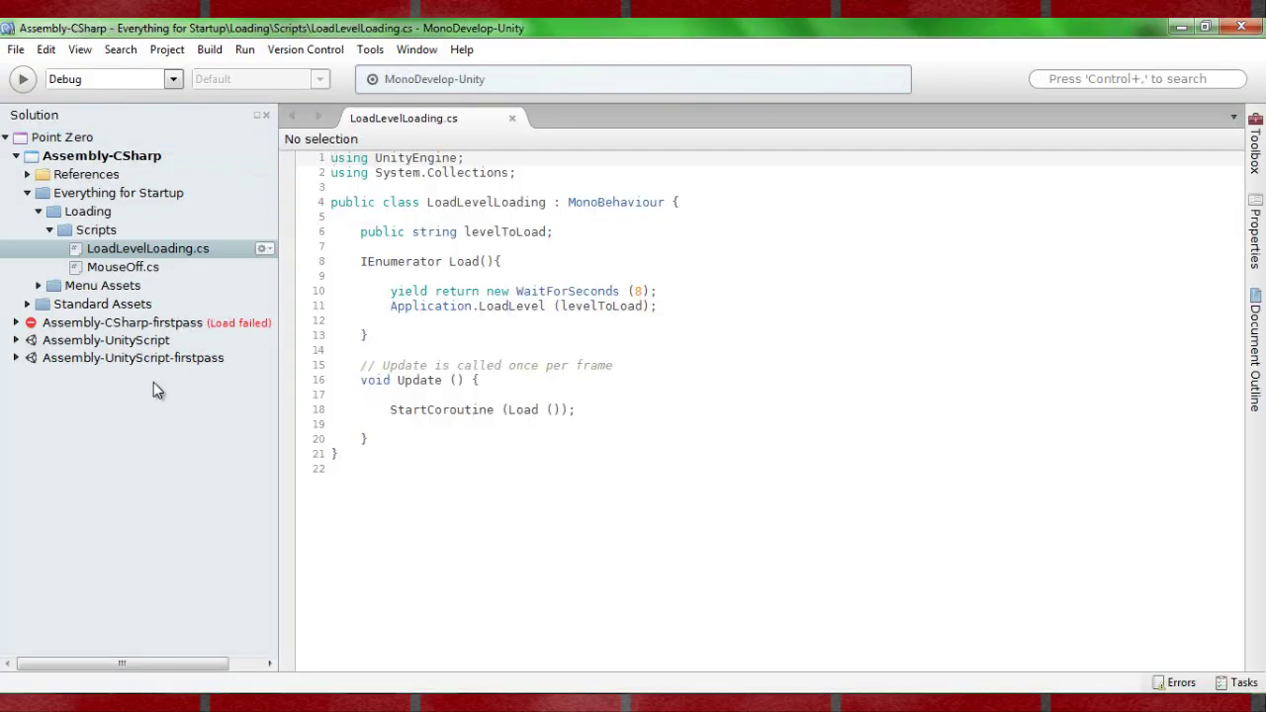
{"action": "left_click", "coordinate": [613, 277]}
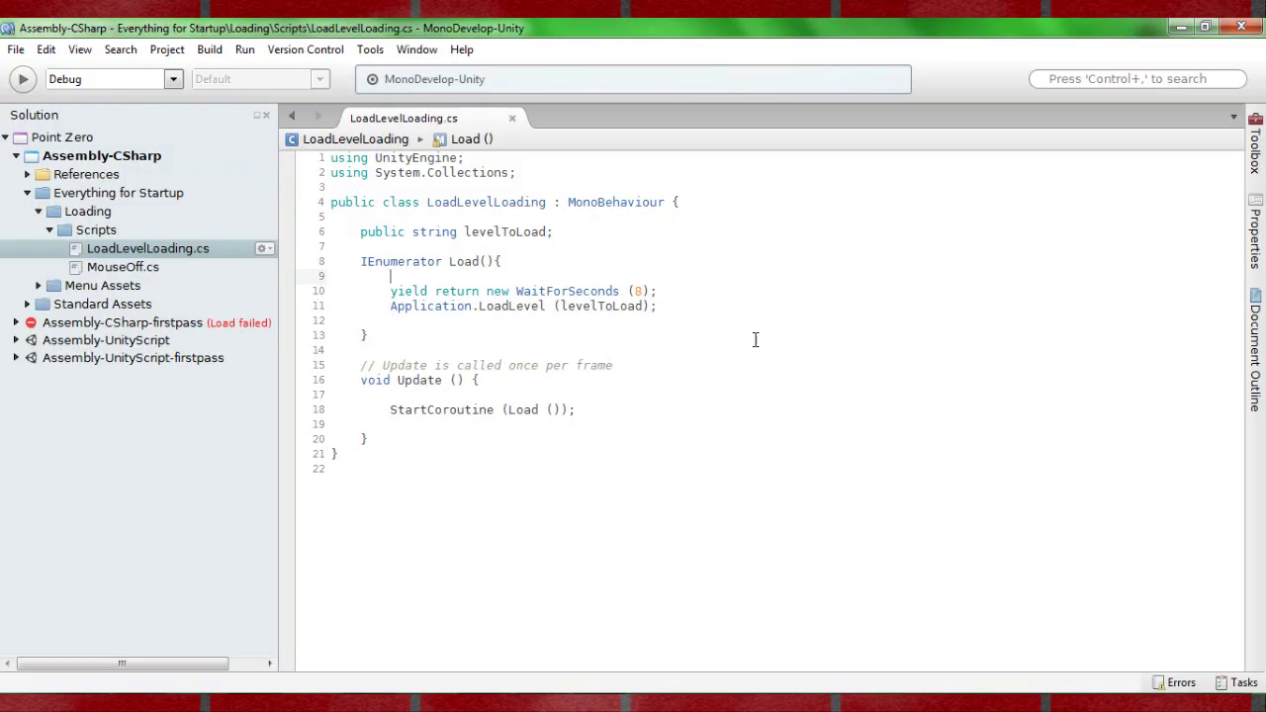
{"action": "left_click", "coordinate": [430, 291]}
{"action": "left_click", "coordinate": [641, 291]}
{"action": "key", "text": "BackSpace"}
{"action": "type", "text": "3"}
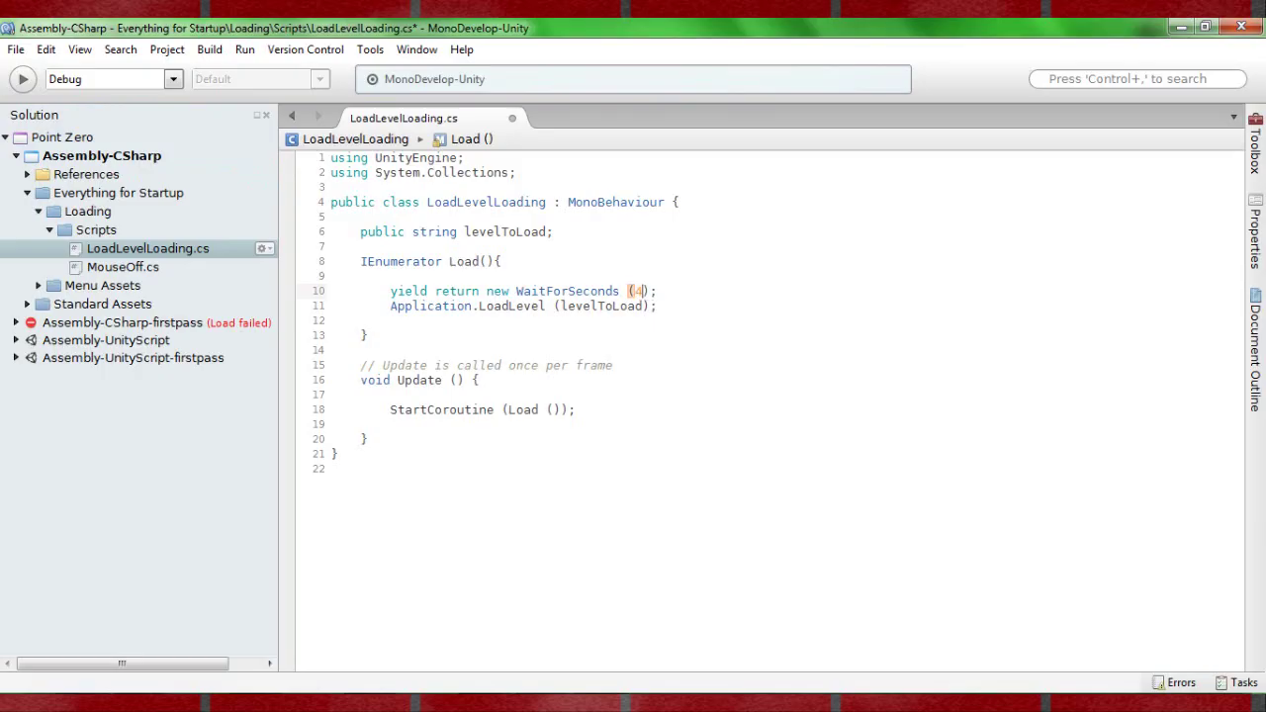
{"action": "key", "text": "ctrl+s"}
Close MonoDevelop and test-play the loading scene with the shorter wait
{"action": "left_click", "coordinate": [1241, 26]}
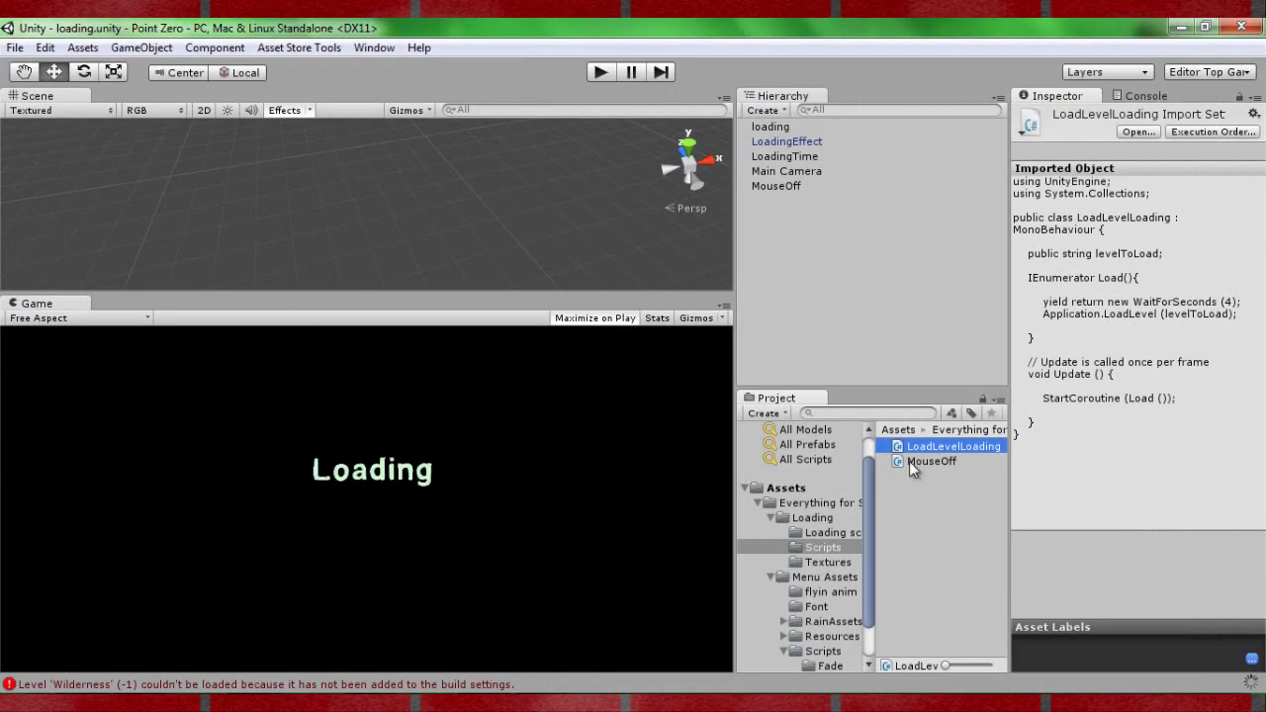
{"action": "left_click", "coordinate": [601, 72]}
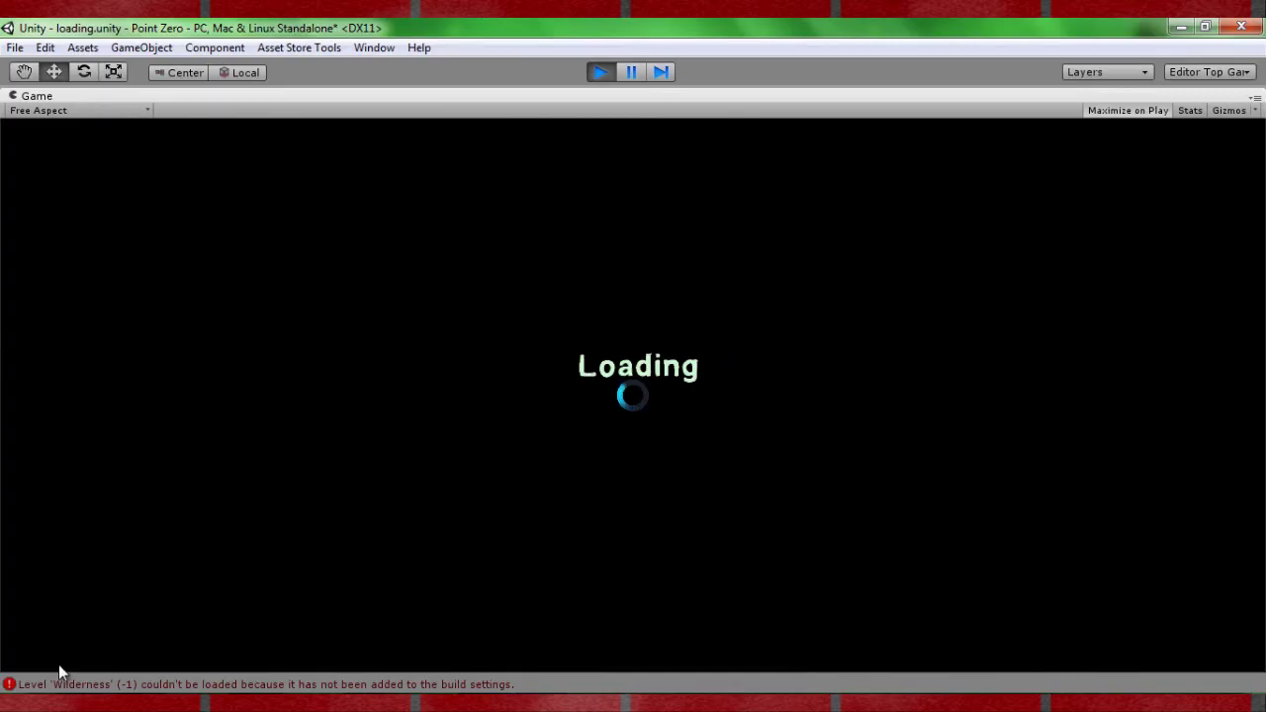
{"action": "left_click", "coordinate": [610, 74]}
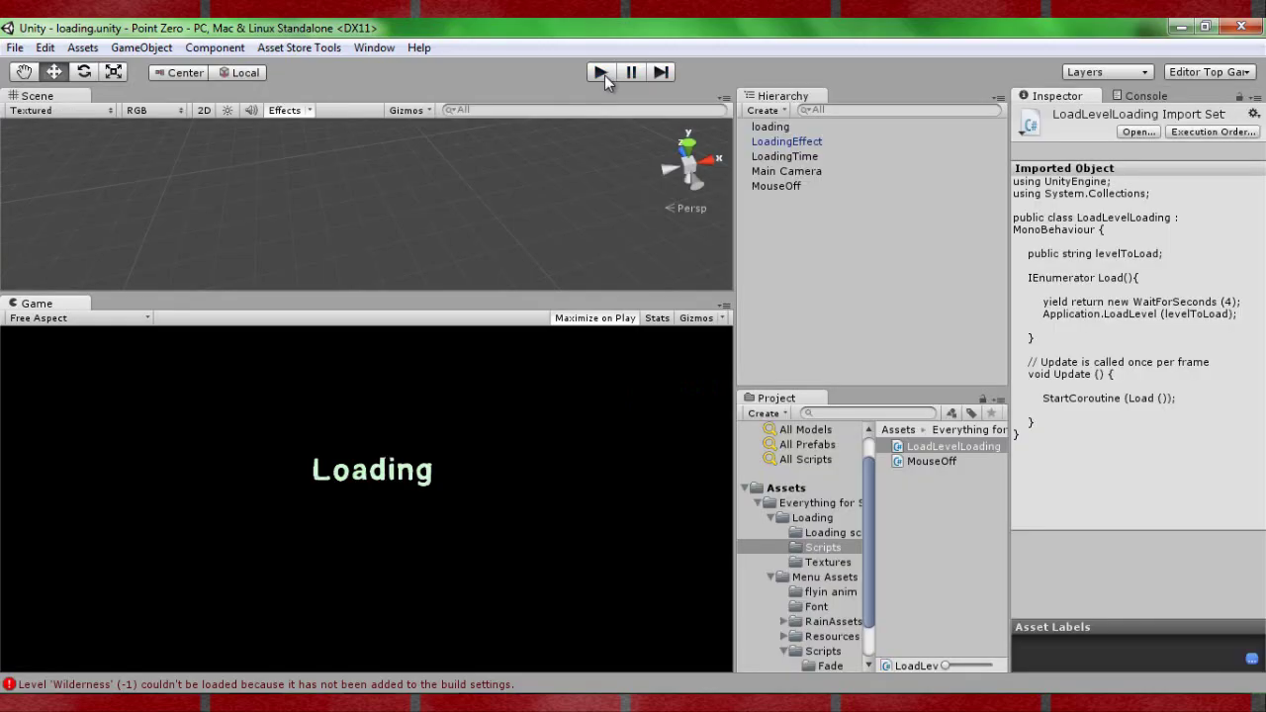
Collapse the Loading and Menu Assets folders and clear the Console errors
{"action": "left_click", "coordinate": [769, 517]}
{"action": "left_click", "coordinate": [769, 531]}
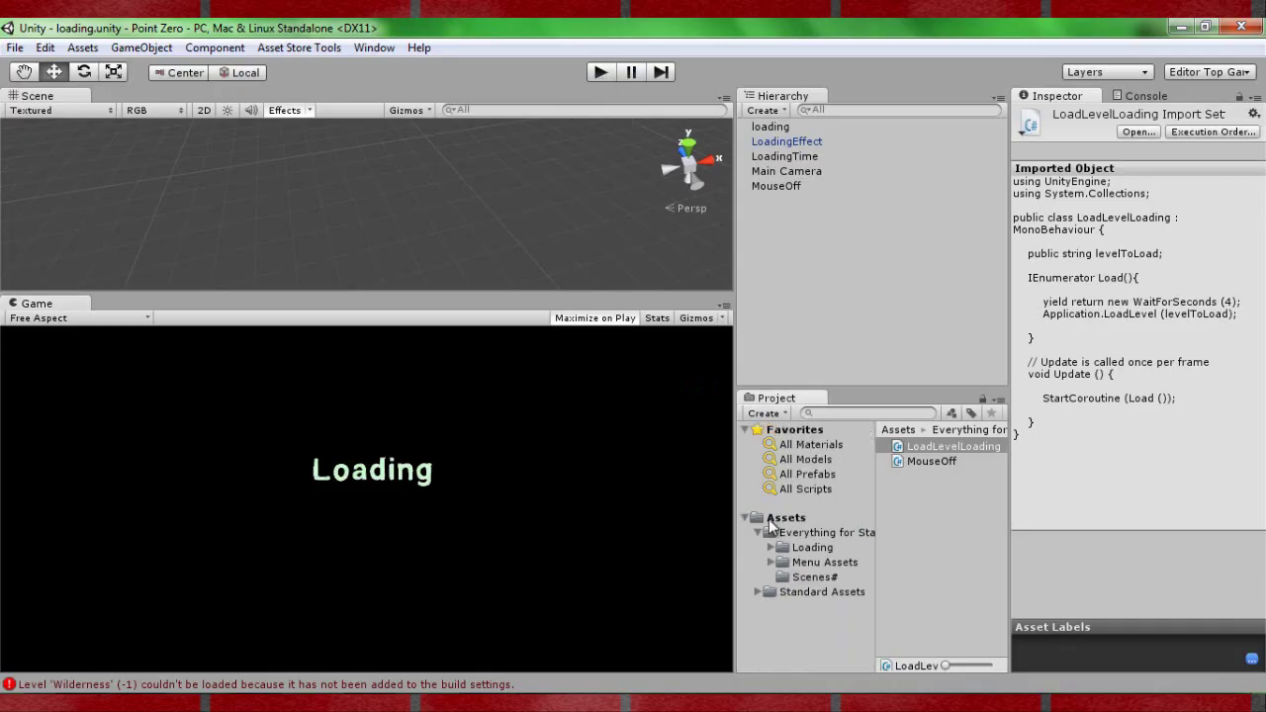
{"action": "left_click", "coordinate": [758, 532]}
{"action": "left_click", "coordinate": [757, 534]}
{"action": "left_click", "coordinate": [1130, 96]}
{"action": "left_click", "coordinate": [1030, 111]}
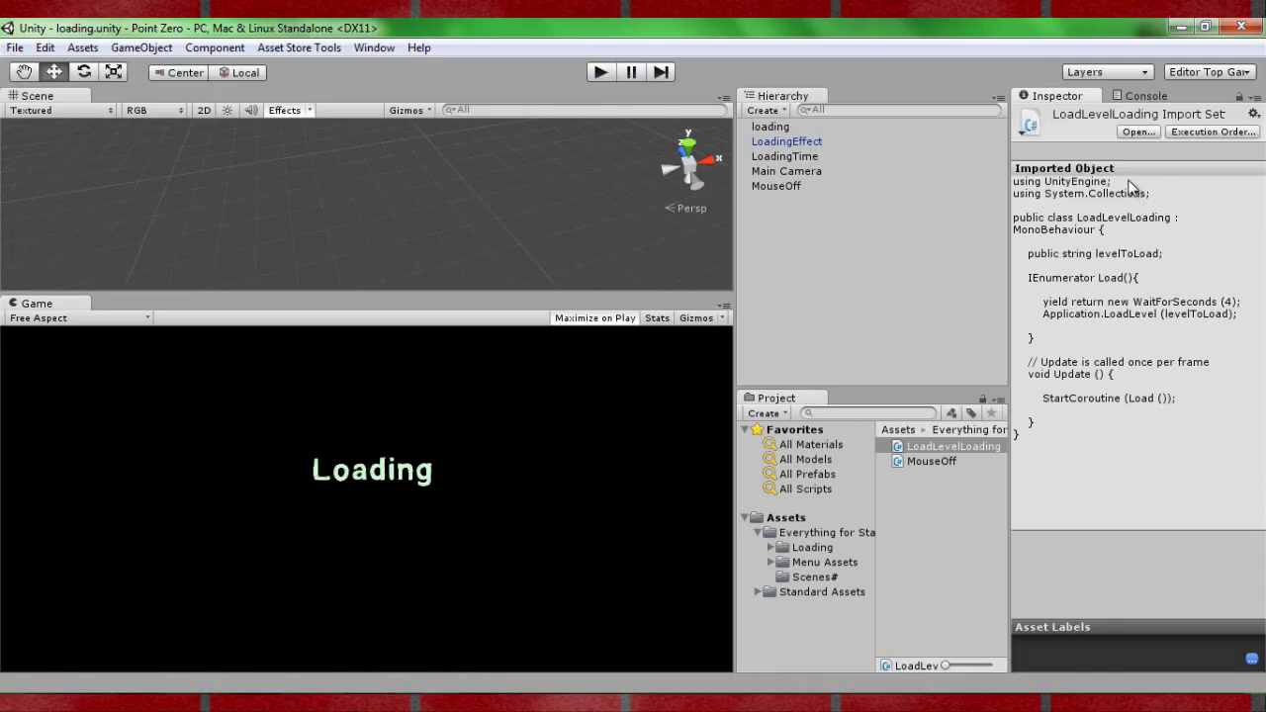
Collapse the Everything for Startup folder and return to the ArmedUnity Startup Assets page
{"action": "left_click", "coordinate": [757, 534]}
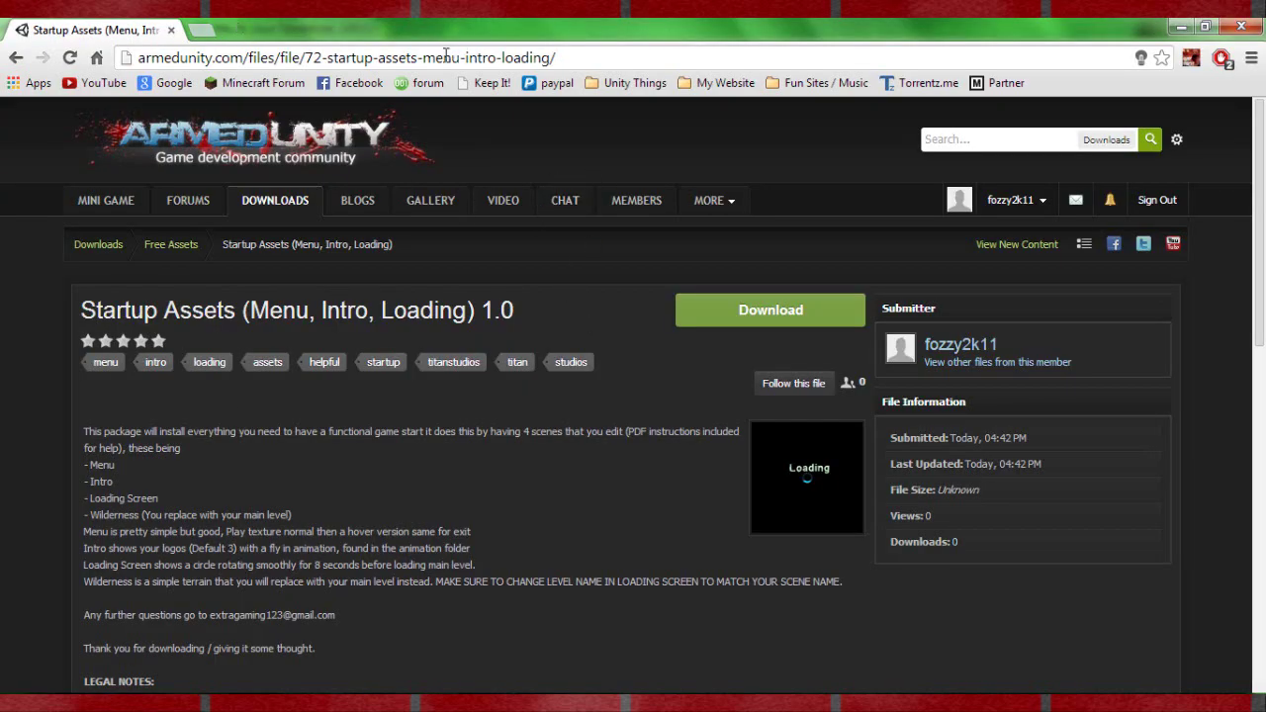
{"action": "left_click", "coordinate": [447, 57]}
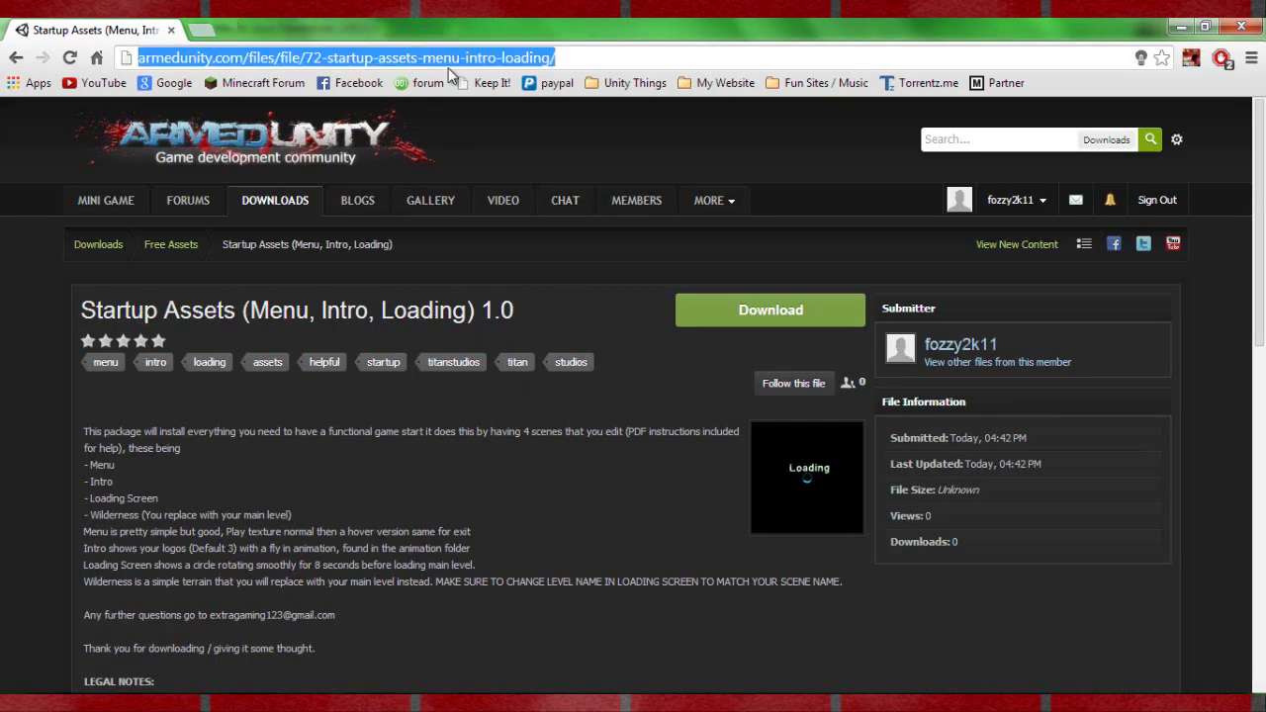
{"action": "left_click", "coordinate": [574, 341]}
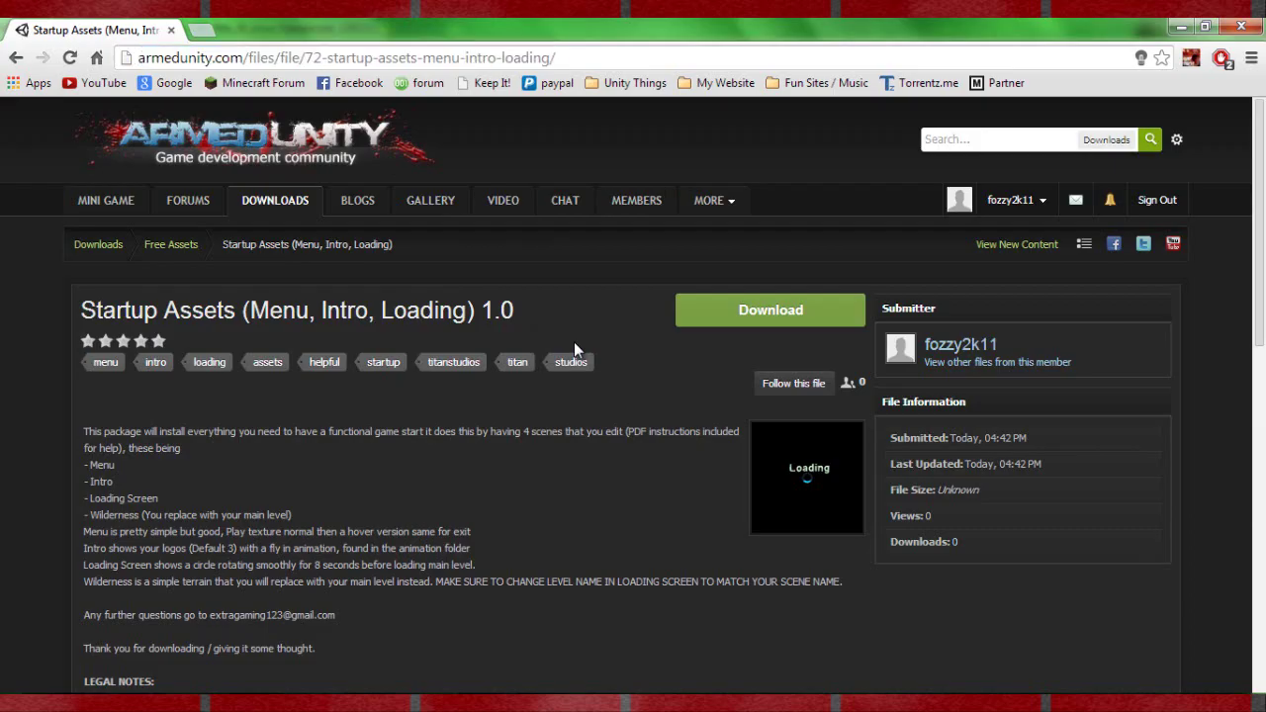